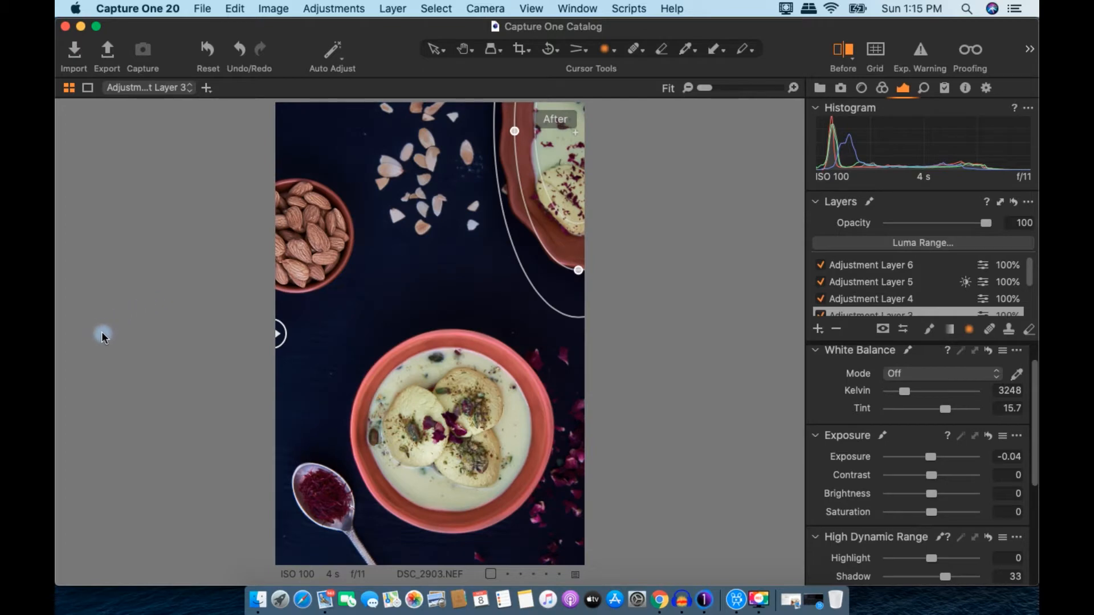
# Step: Select DSC_2903.NEF in the 2019-10-24 Rasmalai folder to show it unedited
pyautogui.click(694, 326)
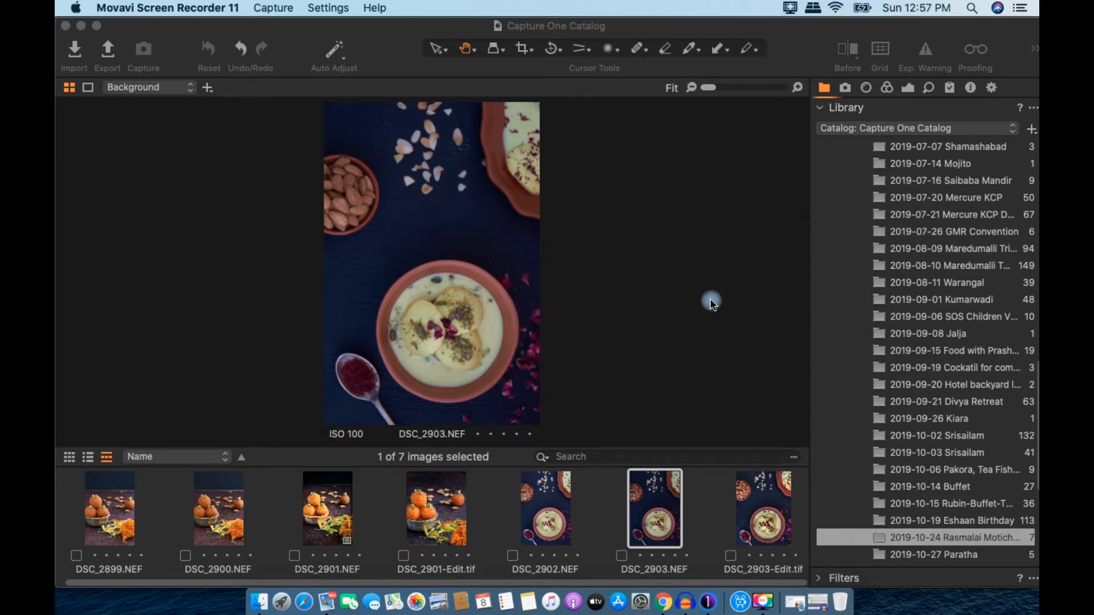
# Step: Switch the tool panel to the Exposure tools for DSC_2903.NEF
pyautogui.click(710, 299)
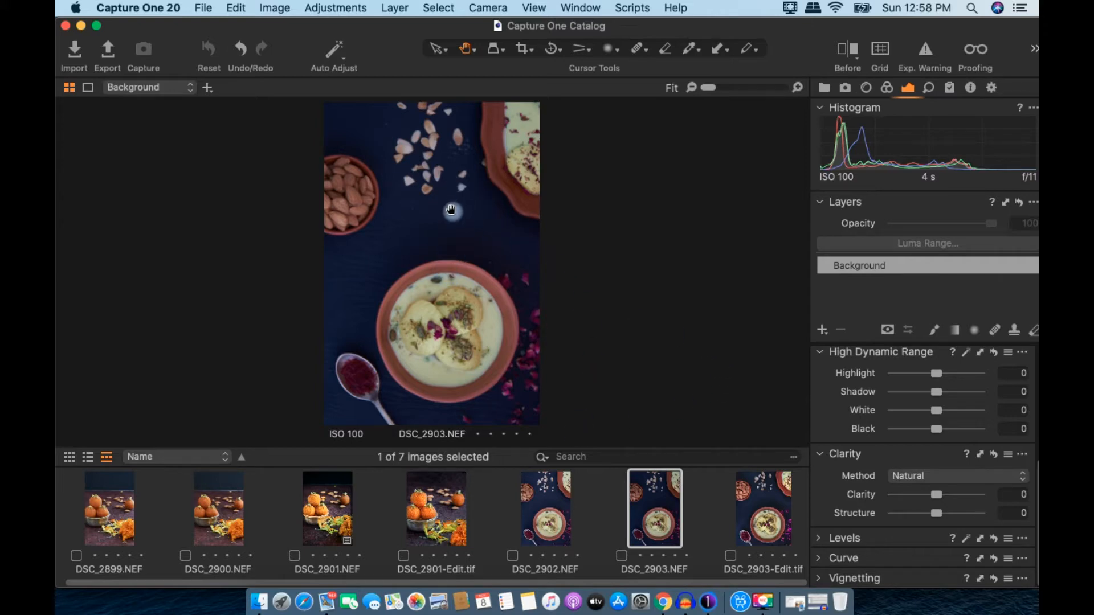
# Step: Zoom in on the bowl and back out, then hide the filmstrip with Cmd+B
pyautogui.click(368, 273)
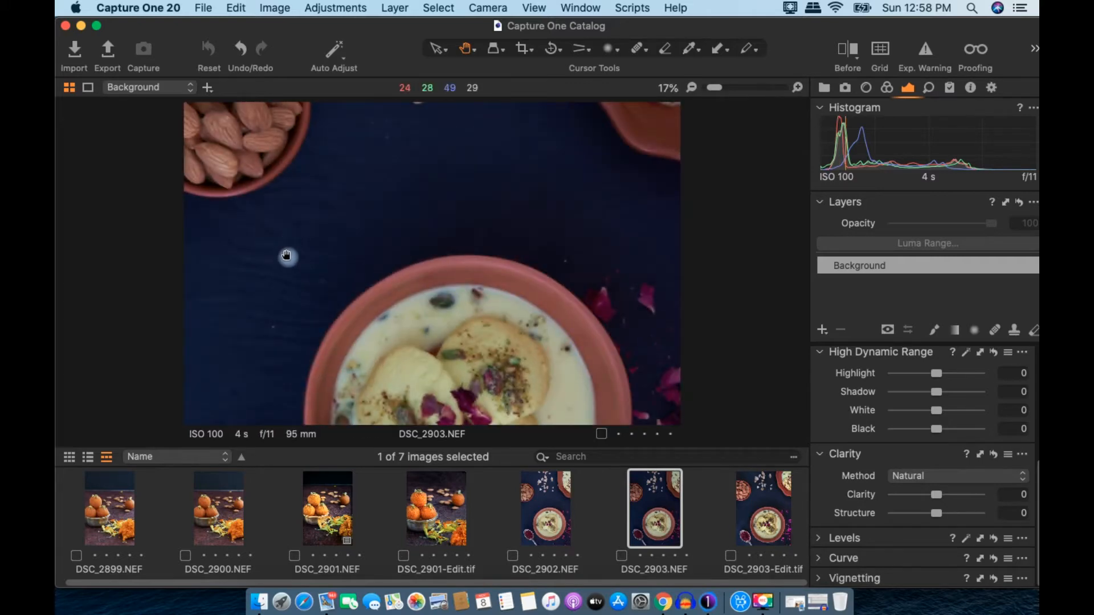
pyautogui.click(288, 302)
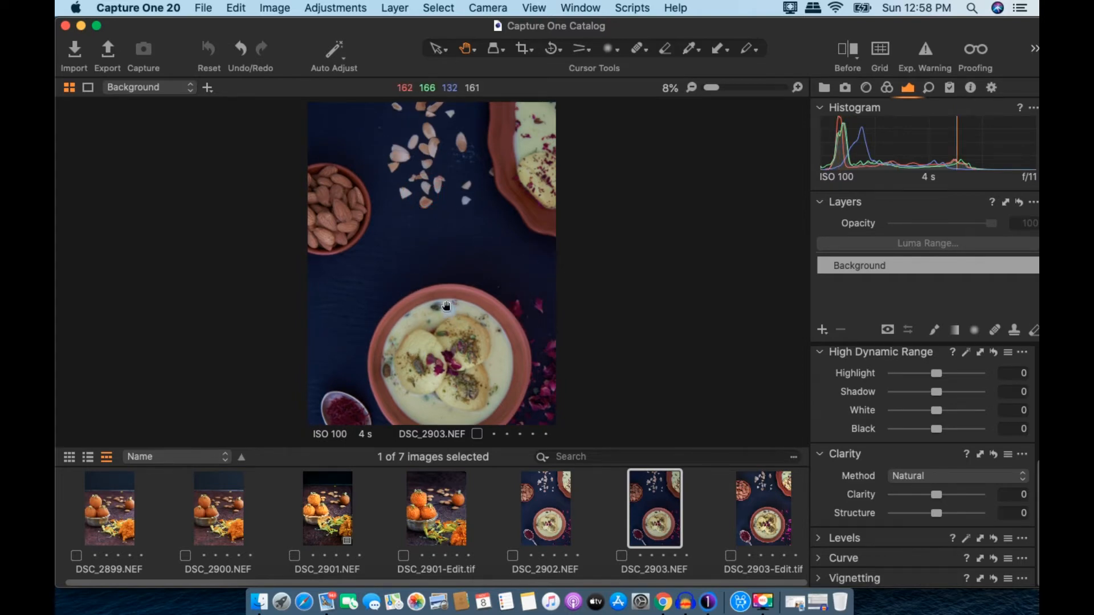
pyautogui.scroll(-2, 444, 288)
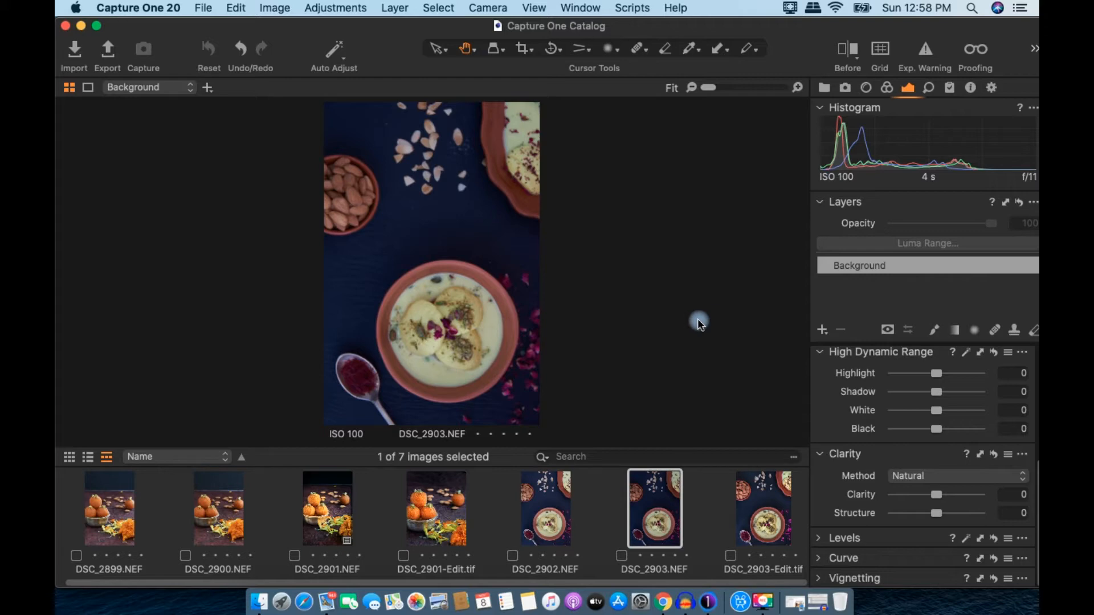
pyautogui.press('super+b')
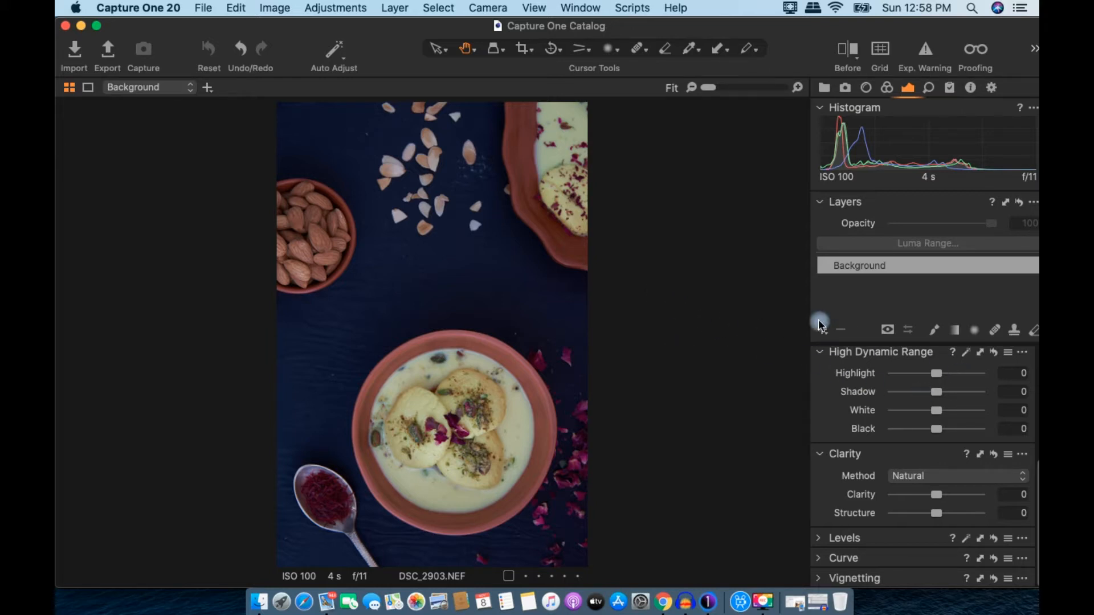
pyautogui.scroll(4, 923, 352)
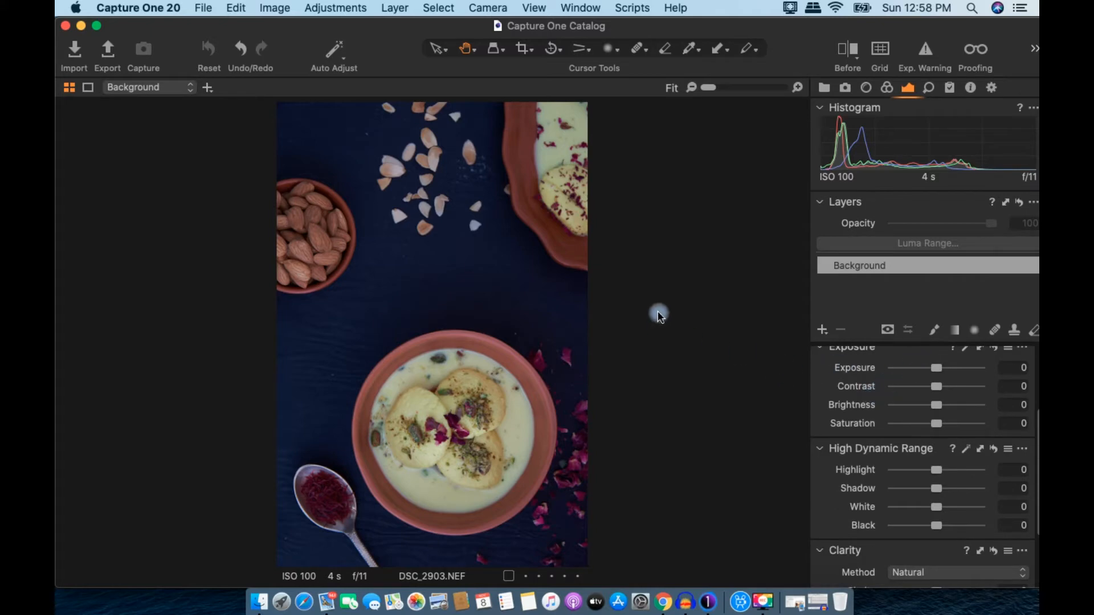
# Step: Change the viewer background to Medium grey, briefly trying White first
pyautogui.click(777, 260)
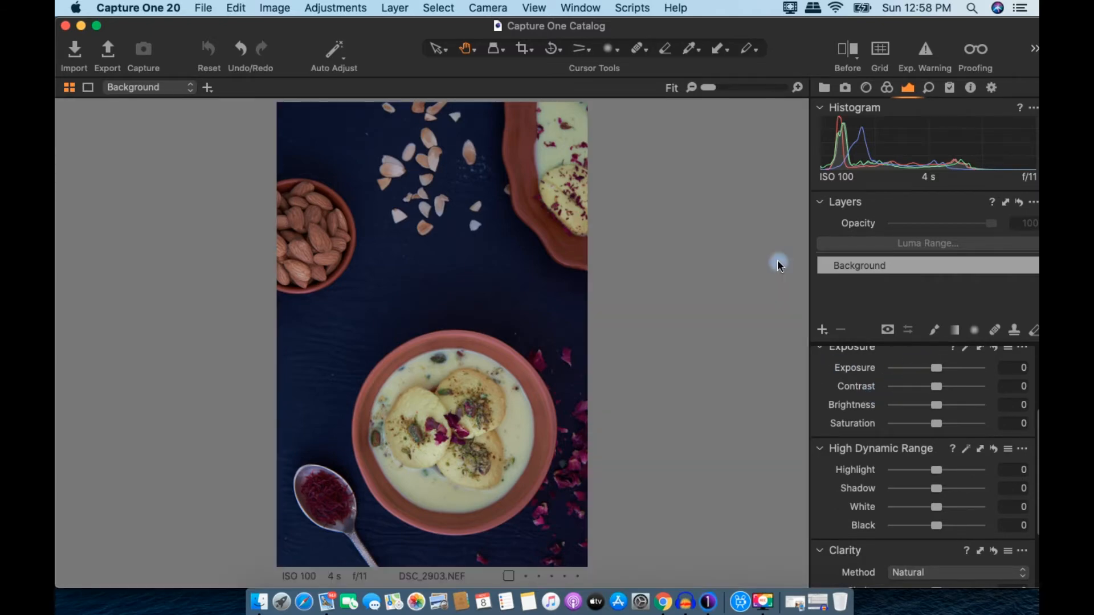
pyautogui.rightClick(699, 196)
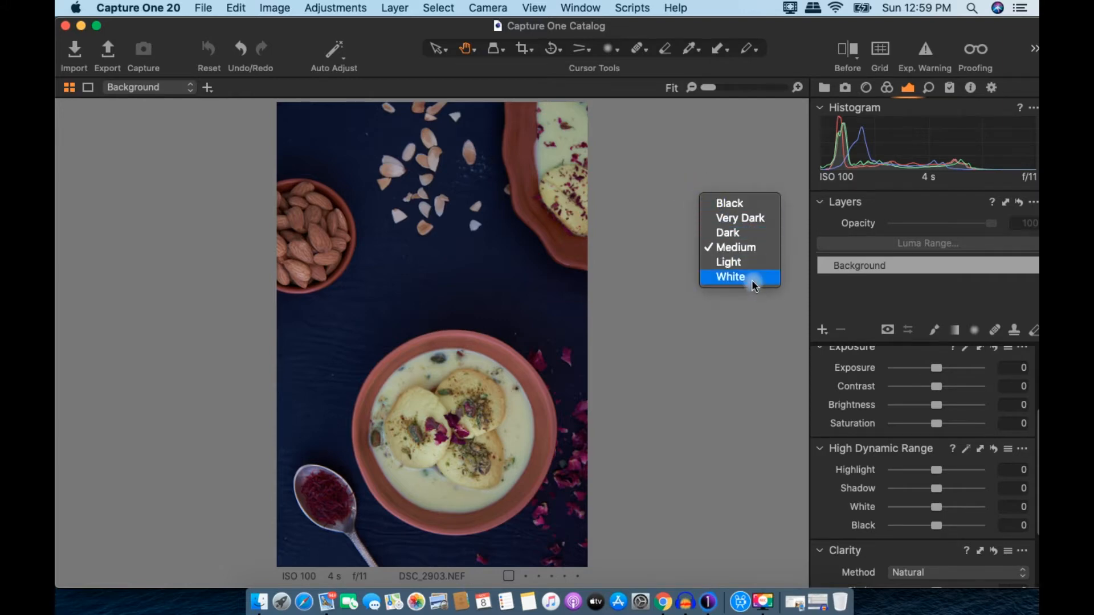
pyautogui.click(751, 280)
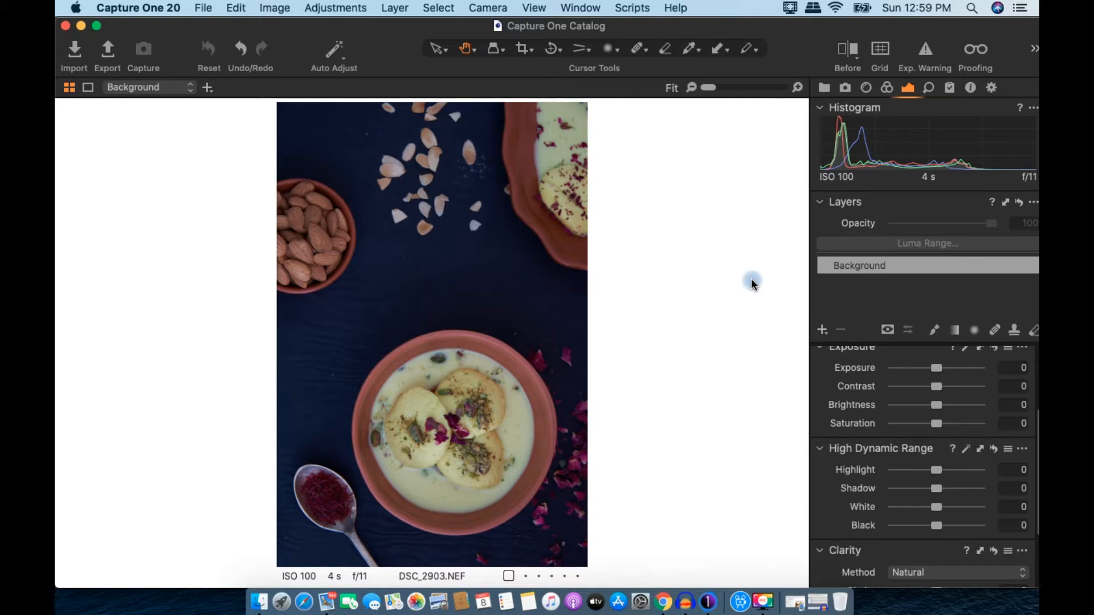
pyautogui.rightClick(656, 268)
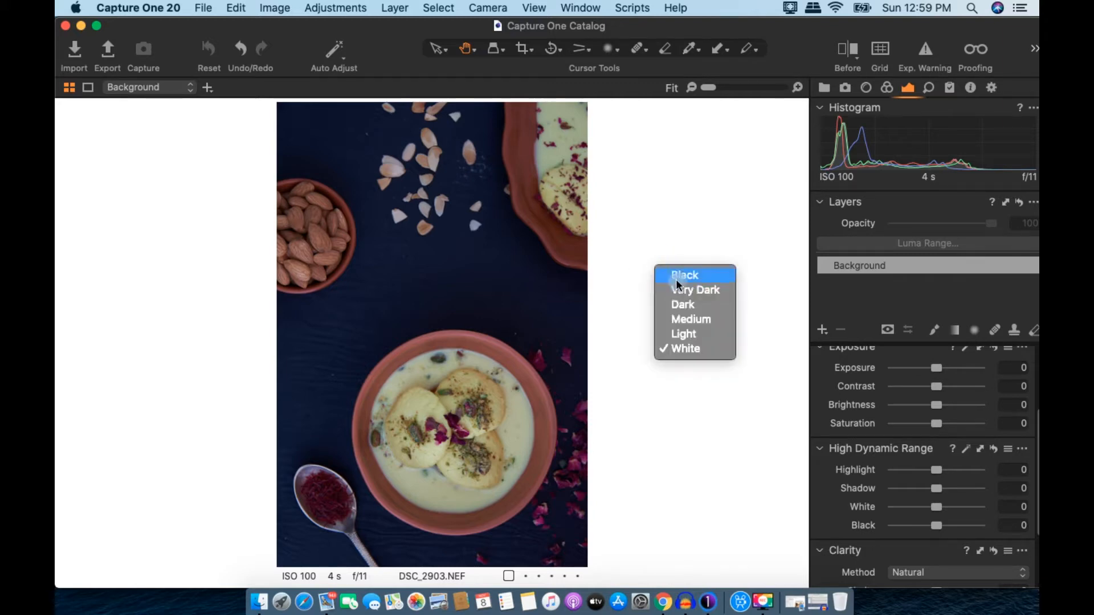
pyautogui.click(714, 321)
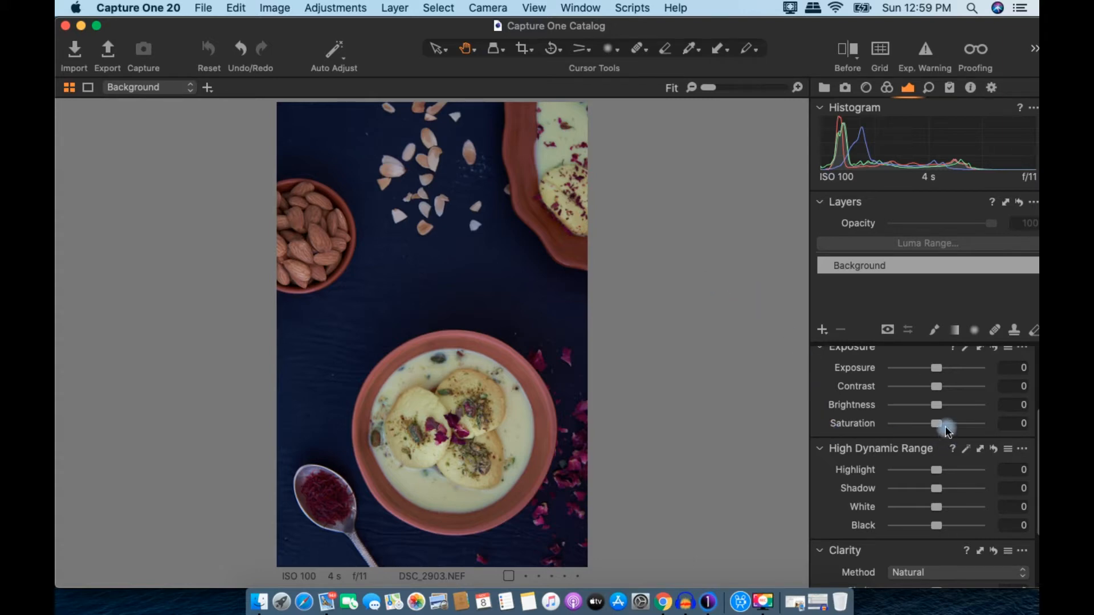
pyautogui.scroll(-3, 946, 430)
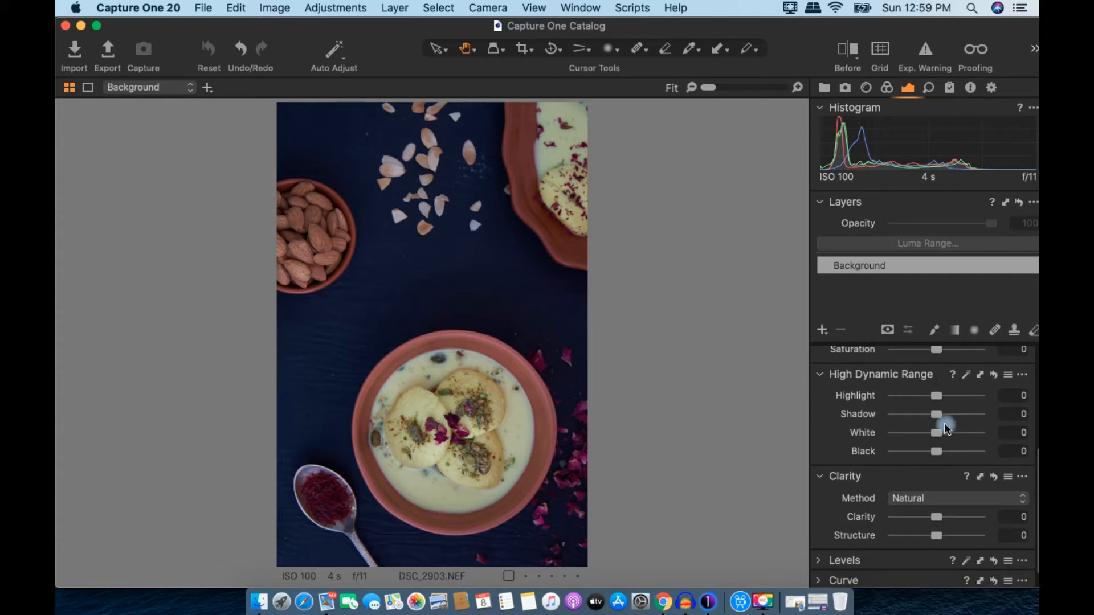
pyautogui.scroll(-1, 935, 425)
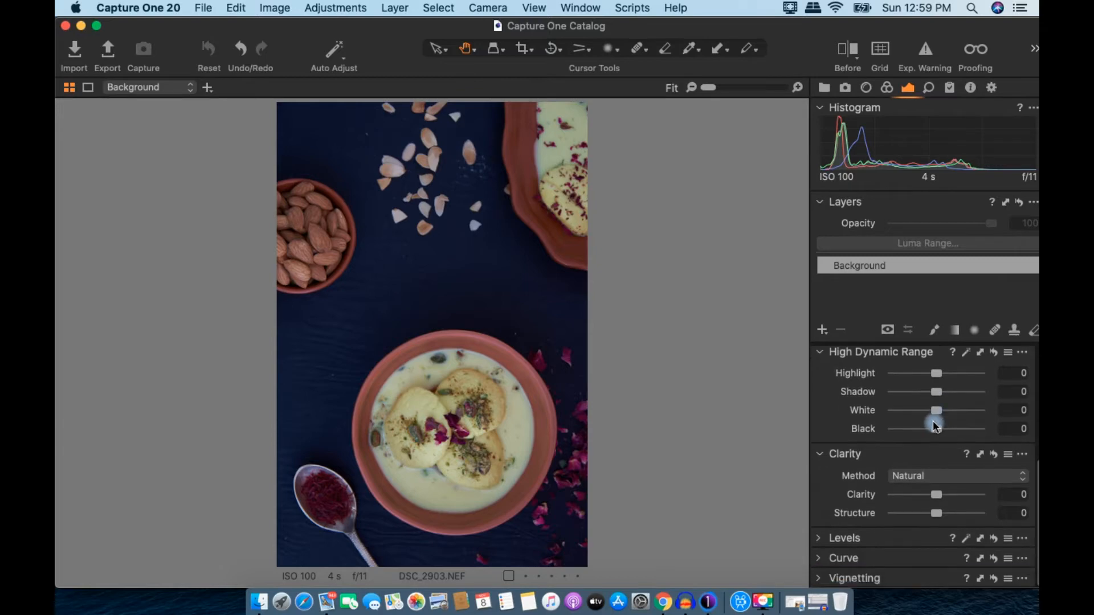
pyautogui.scroll(6, 929, 398)
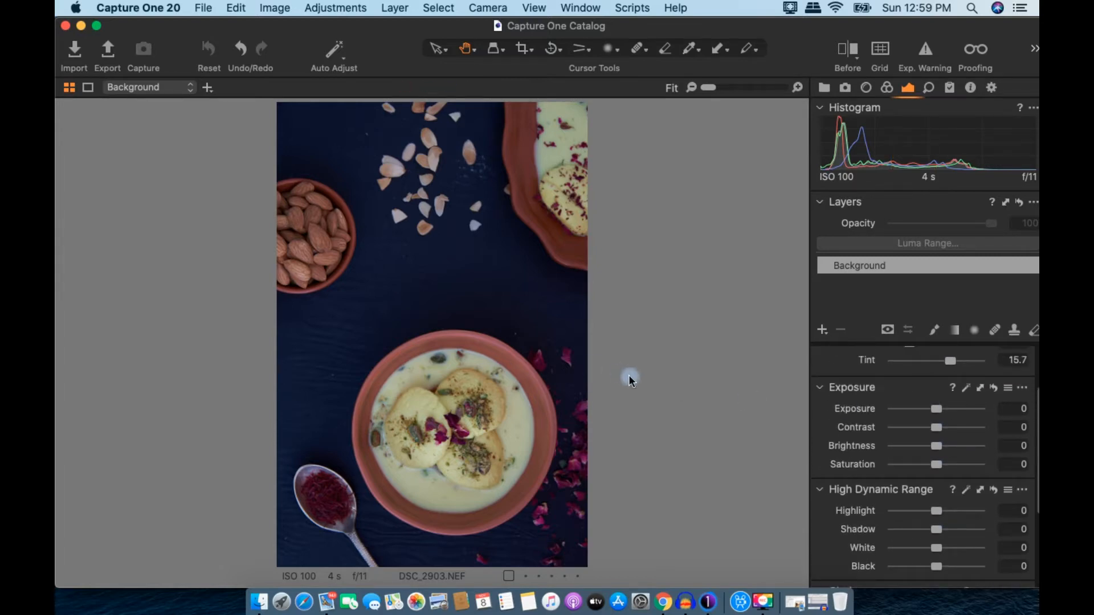
pyautogui.scroll(3, 908, 416)
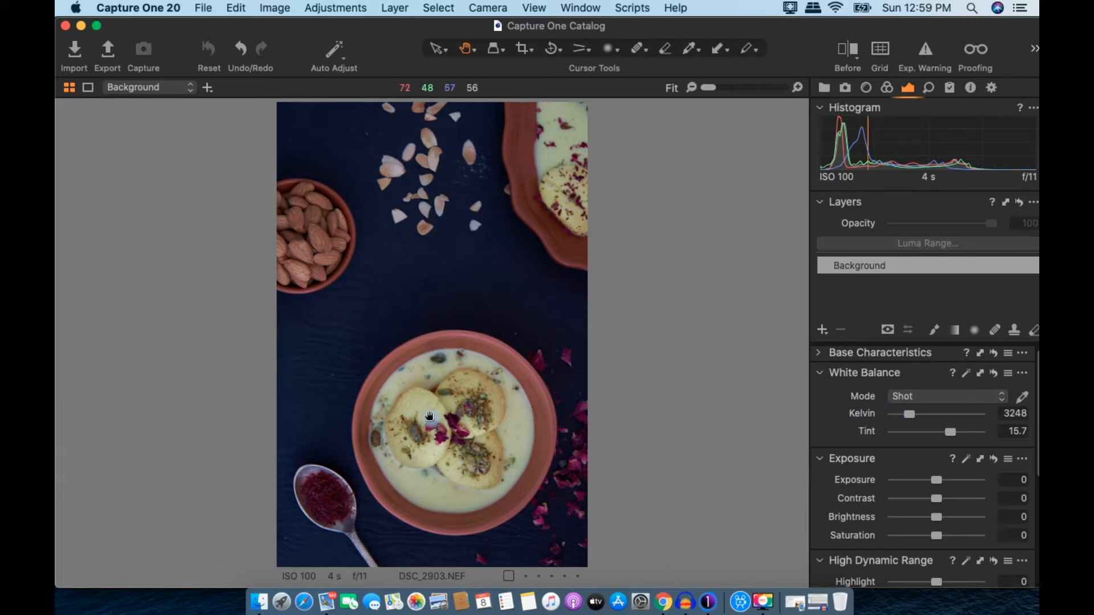
pyautogui.scroll(4, 405, 404)
pyautogui.moveTo(479, 449); pyautogui.dragTo(501, 350)
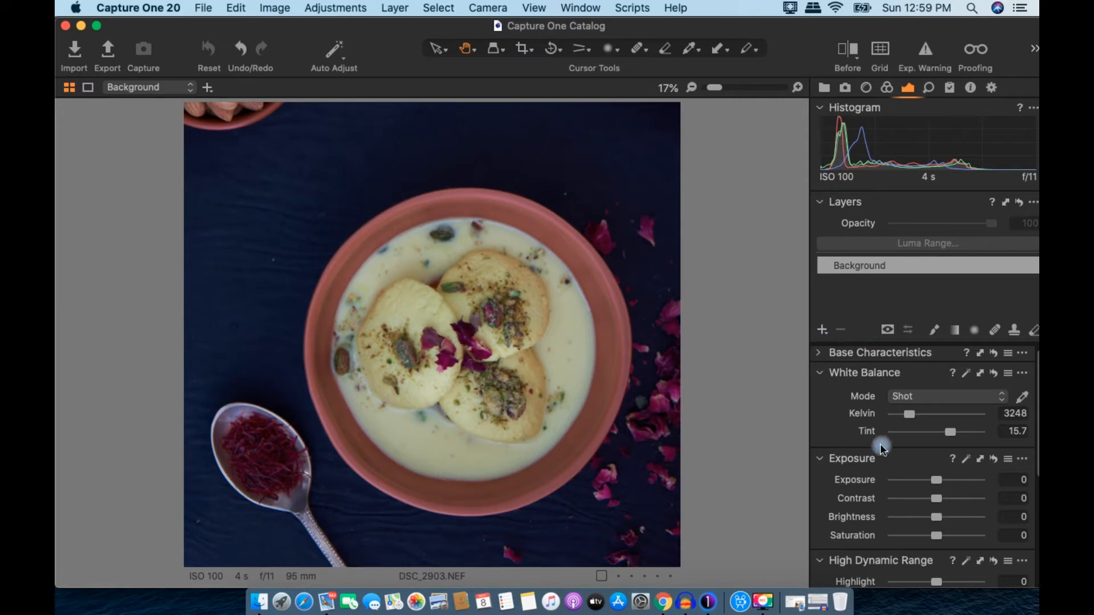
pyautogui.scroll(-2, 882, 448)
pyautogui.scroll(-4, 901, 488)
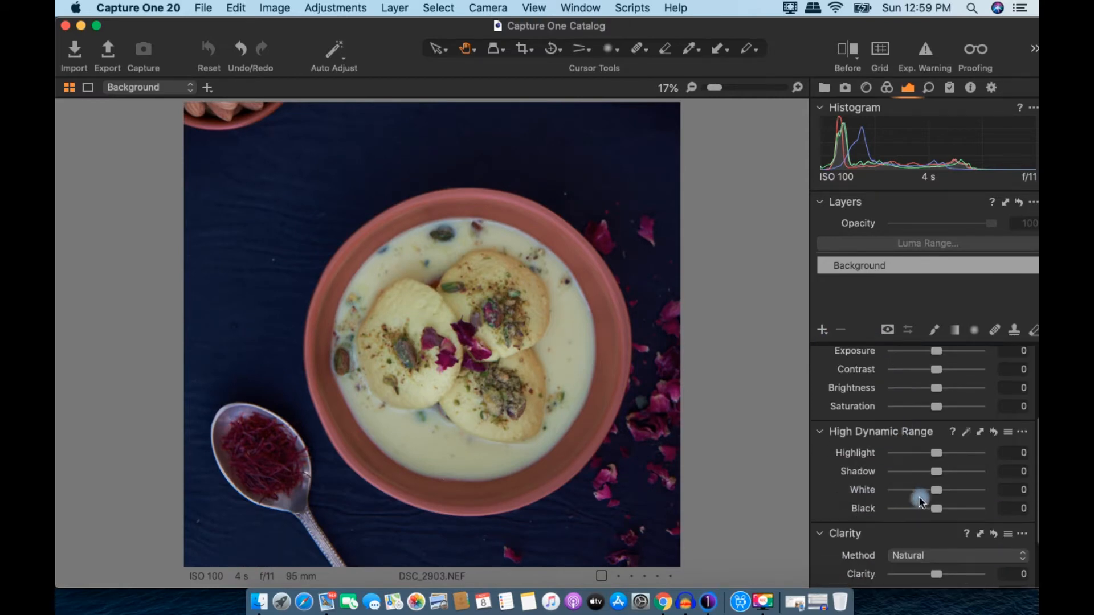
pyautogui.scroll(-4, 599, 368)
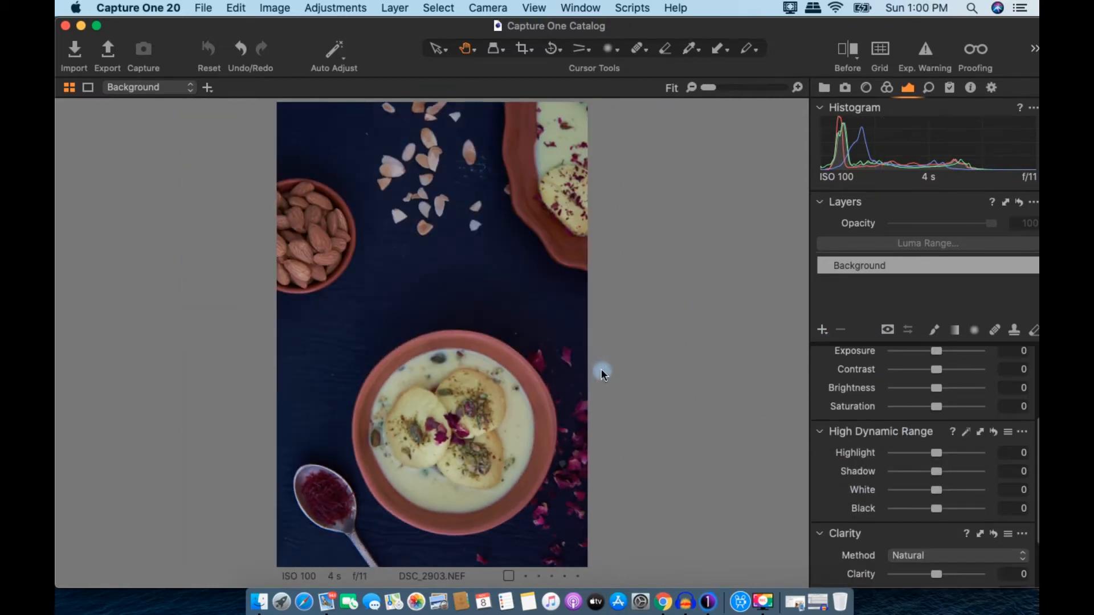
# Step: Adjust the High Dynamic Range sliders to Highlight 78, Shadow 20 and Black -33, leaving White 0
pyautogui.moveTo(938, 471); pyautogui.dragTo(921, 454)
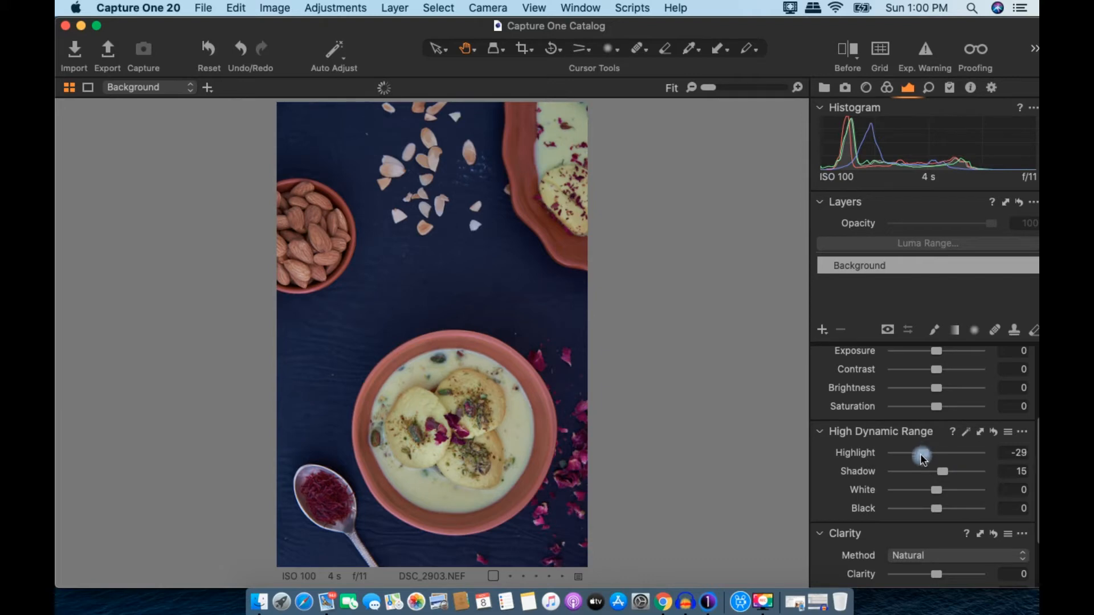
pyautogui.moveTo(935, 508); pyautogui.dragTo(923, 507)
pyautogui.moveTo(929, 453); pyautogui.dragTo(971, 454)
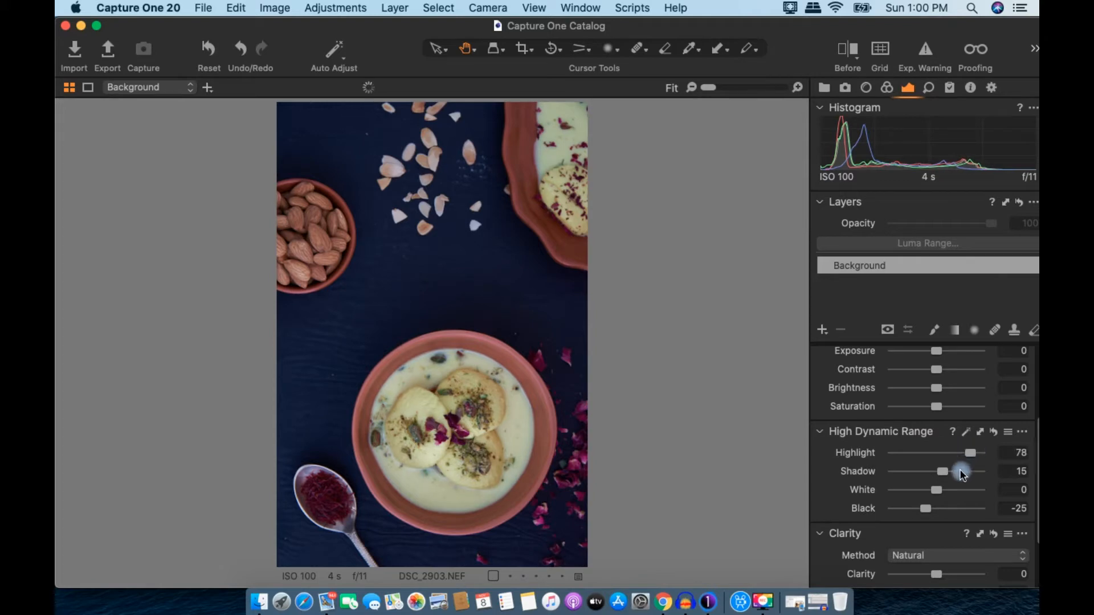
pyautogui.moveTo(927, 510); pyautogui.dragTo(924, 507)
pyautogui.moveTo(946, 472); pyautogui.dragTo(940, 471)
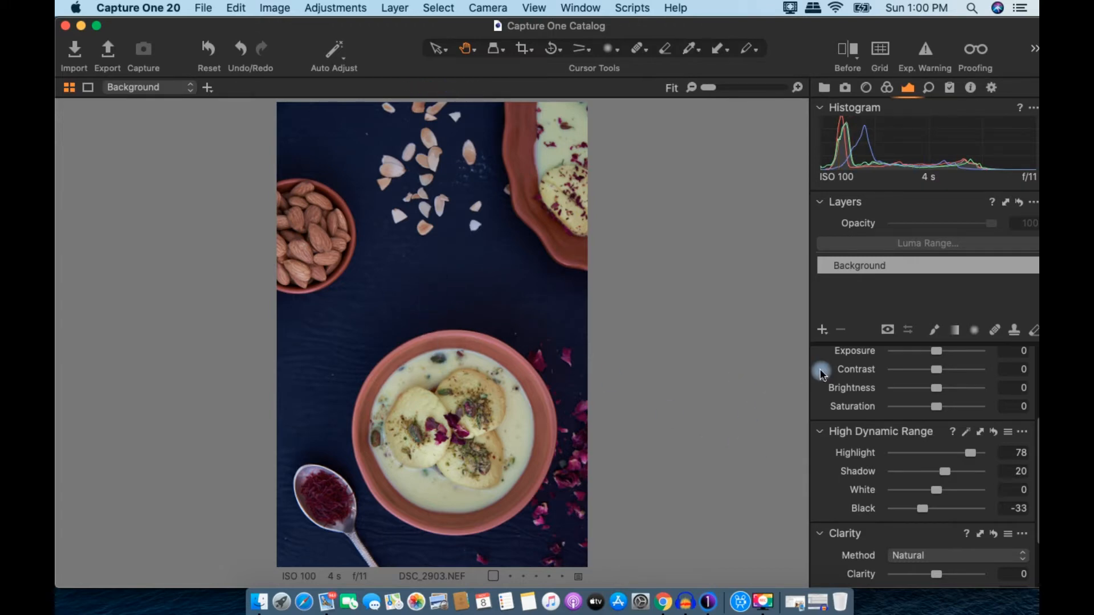
# Step: Nudge the Exposure slider just above zero so it reads 0.01
pyautogui.scroll(2, 953, 378)
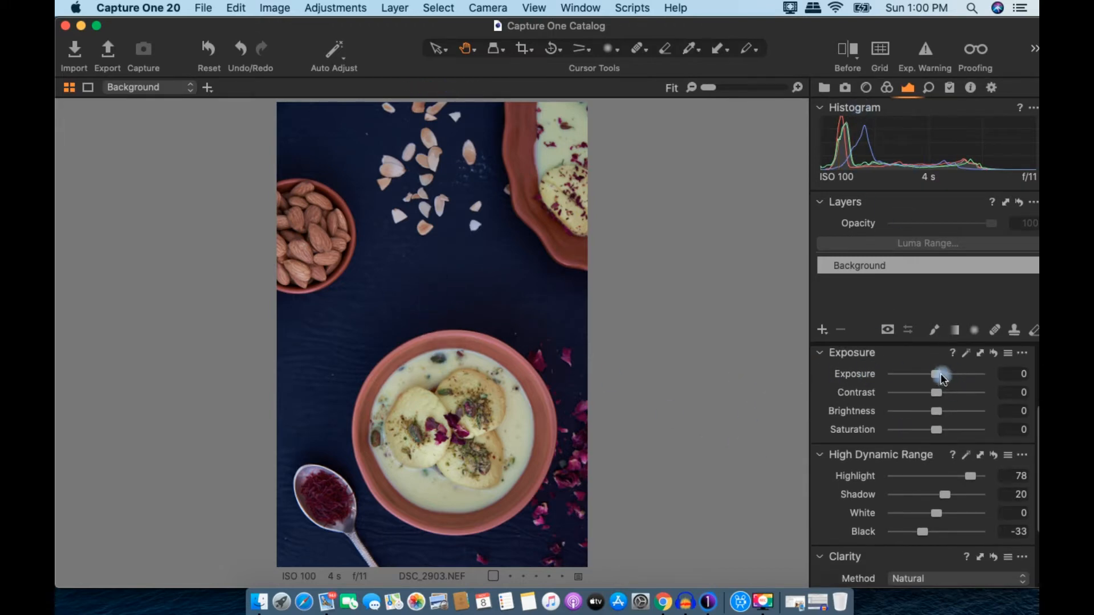
pyautogui.moveTo(938, 373); pyautogui.dragTo(941, 372)
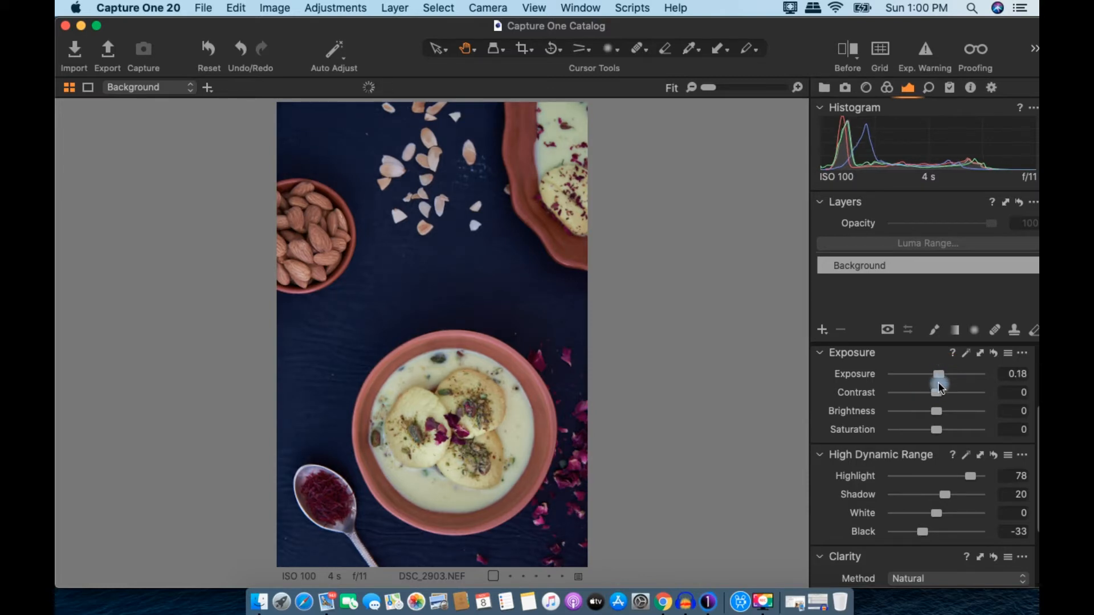
pyautogui.moveTo(938, 374); pyautogui.dragTo(935, 374)
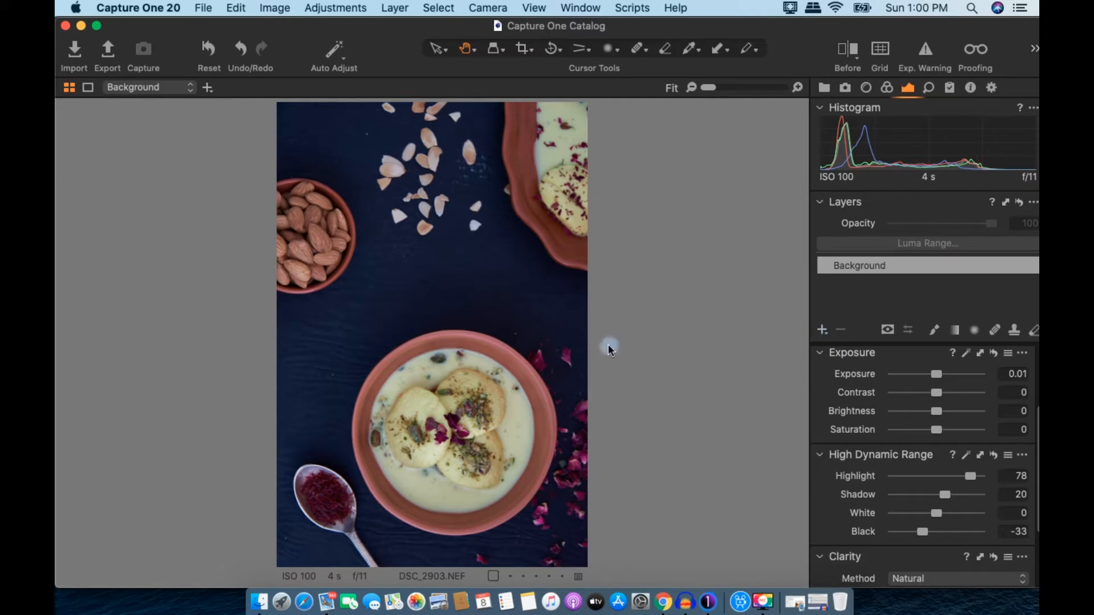
# Step: Create Adjustment Layer 1 with a radial gradient mask fitted over the bowl, showing the red overlay
pyautogui.click(826, 333)
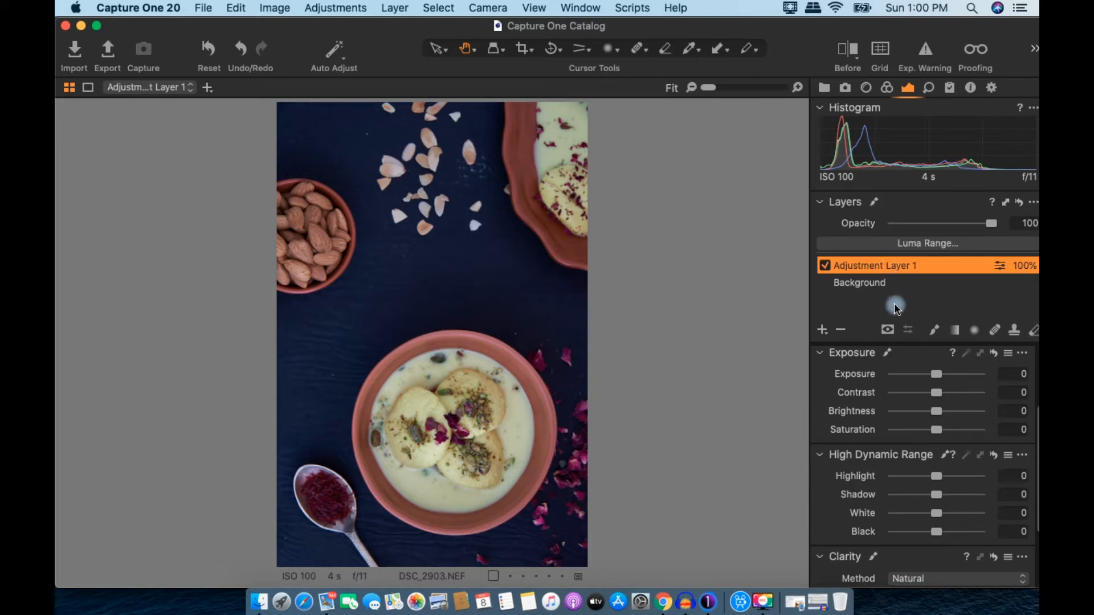
pyautogui.click(974, 331)
pyautogui.moveTo(459, 442); pyautogui.dragTo(585, 563)
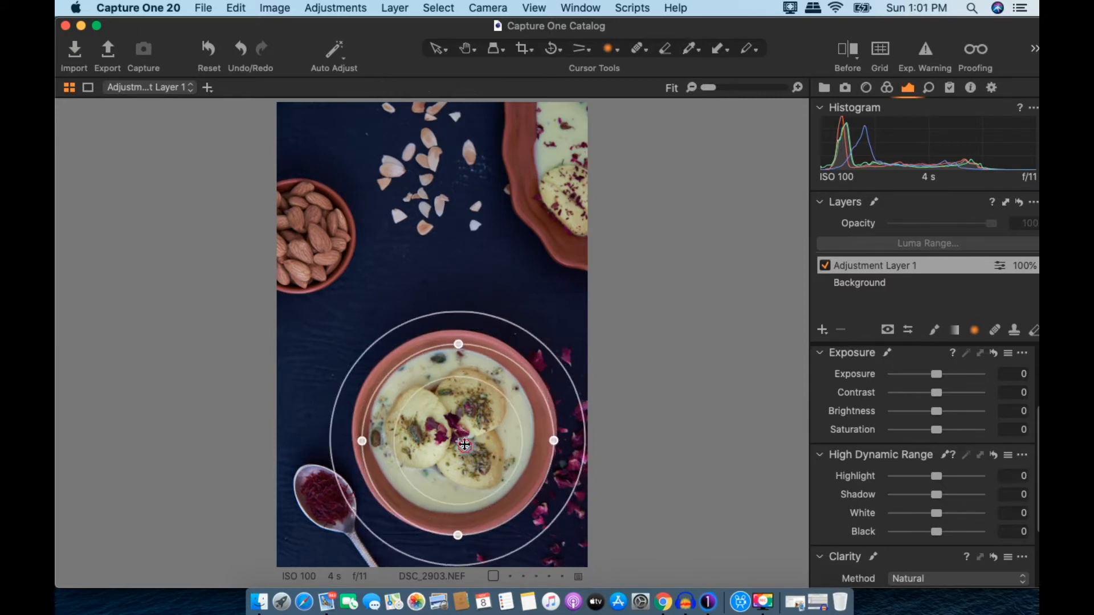
pyautogui.moveTo(464, 448); pyautogui.dragTo(460, 434)
pyautogui.press('m')
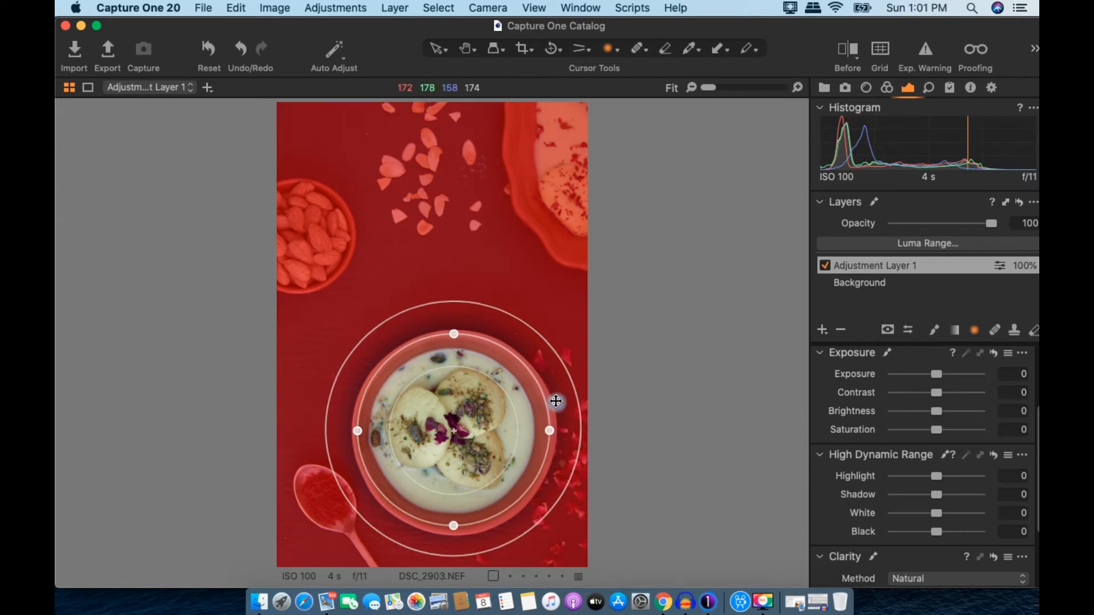
# Step: Invert the mask and apply Luma Range 144–255 with Falloff 76, Radius 15, Sensitivity 0
pyautogui.click(1002, 267)
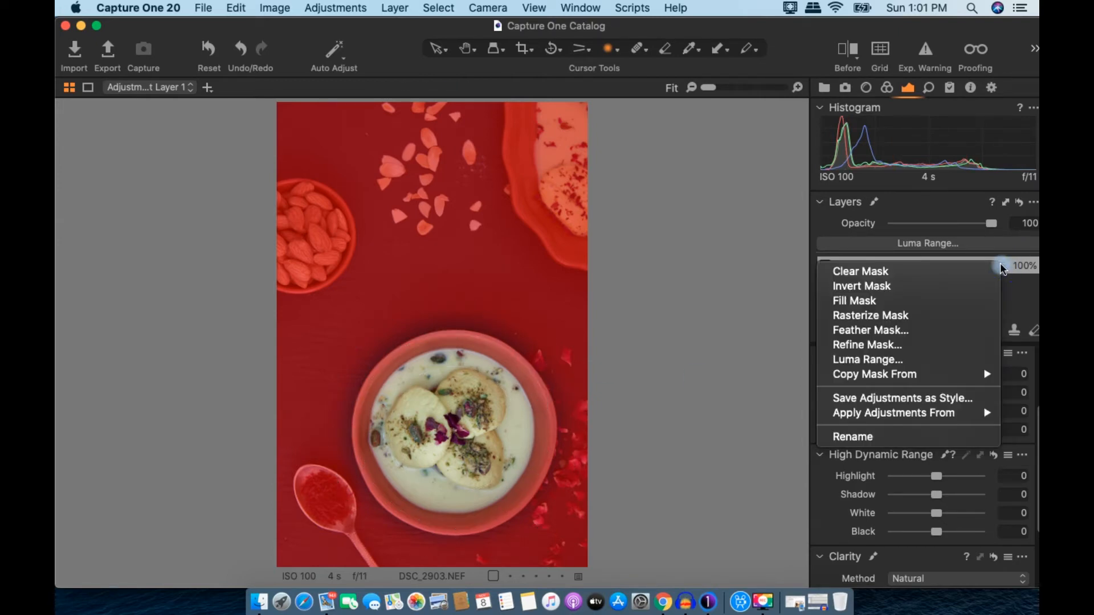
pyautogui.click(928, 287)
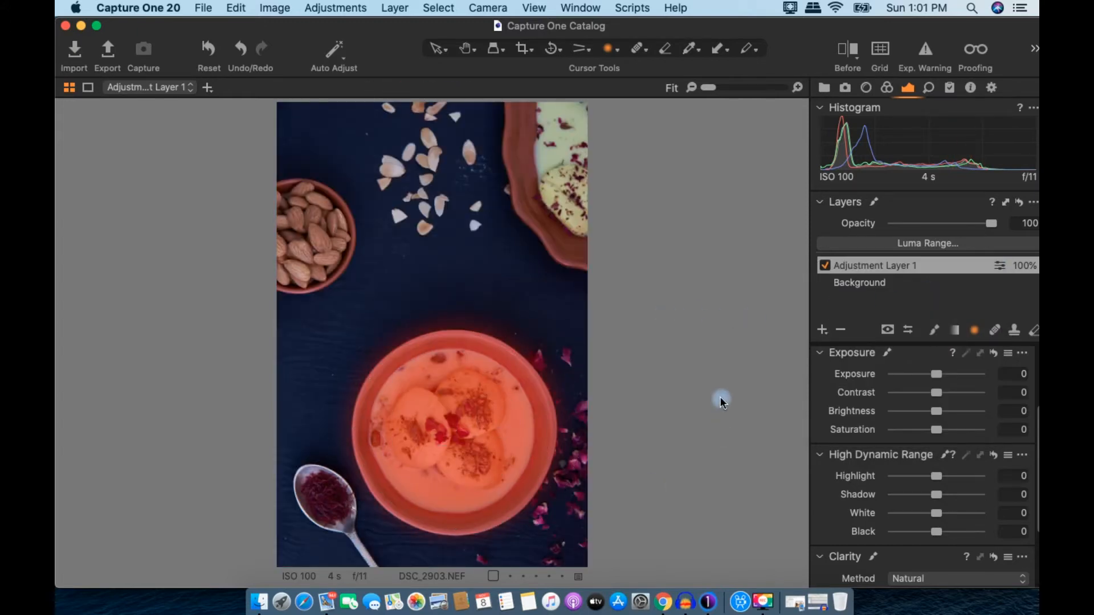
pyautogui.click(927, 242)
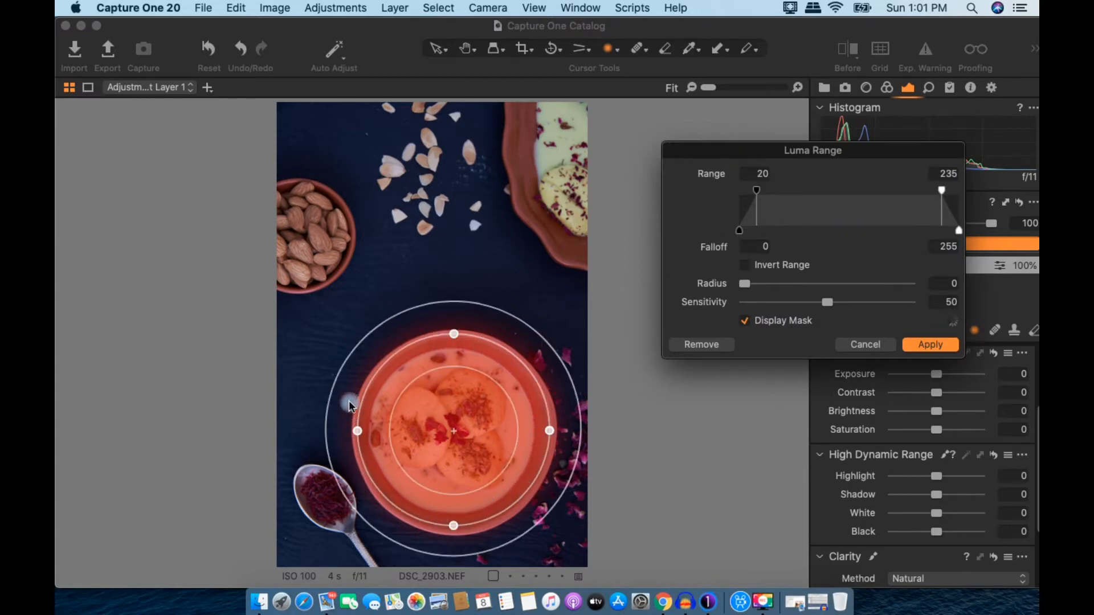
pyautogui.moveTo(945, 193); pyautogui.dragTo(1019, 192)
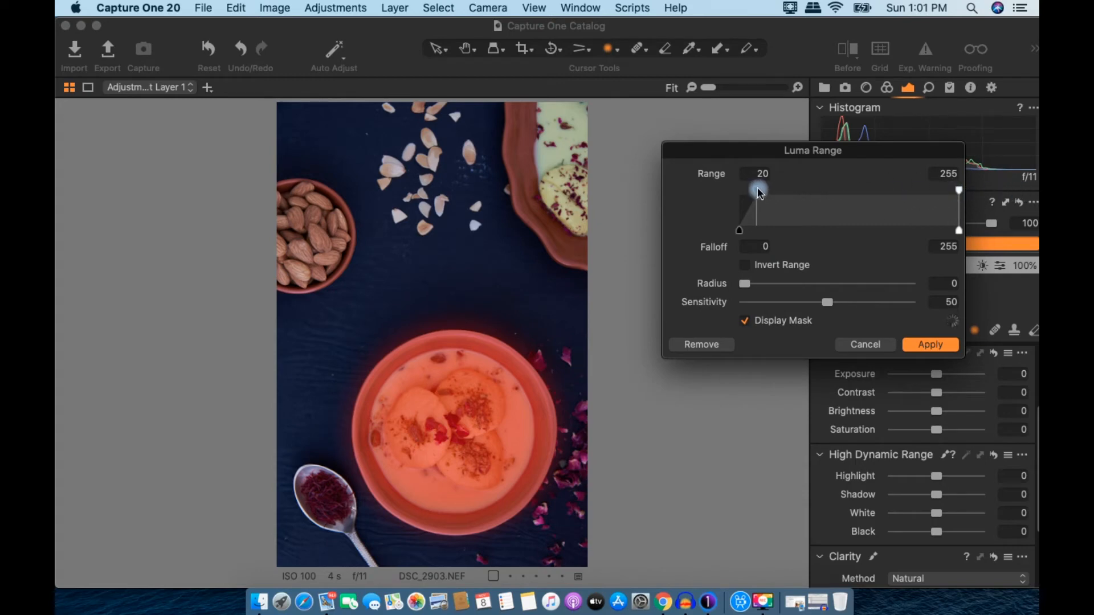
pyautogui.moveTo(757, 191); pyautogui.dragTo(863, 219)
pyautogui.moveTo(828, 302); pyautogui.dragTo(686, 308)
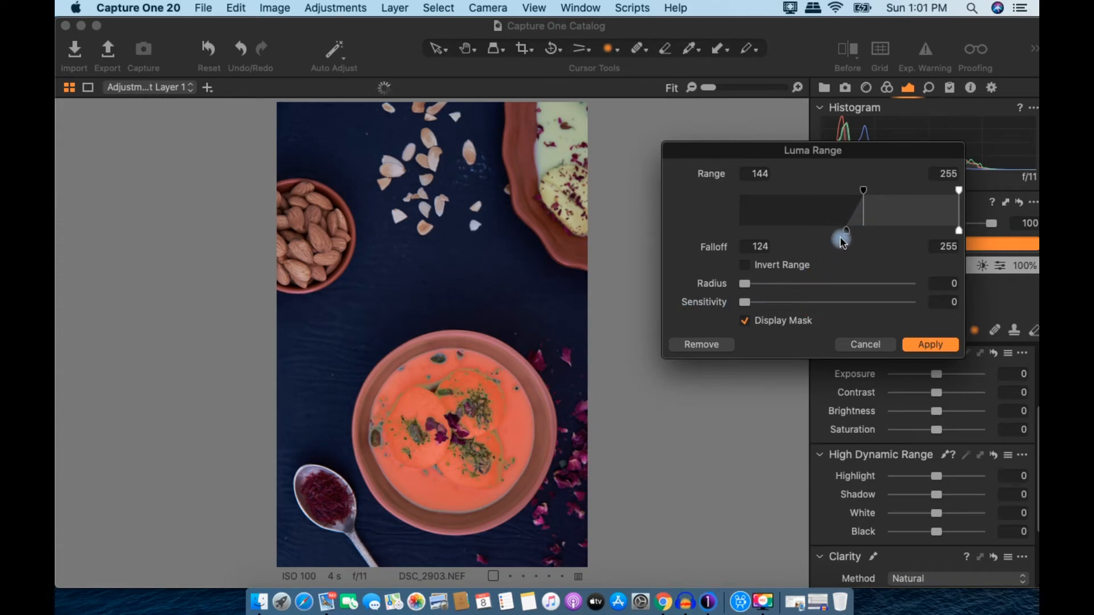
pyautogui.moveTo(849, 233); pyautogui.dragTo(811, 236)
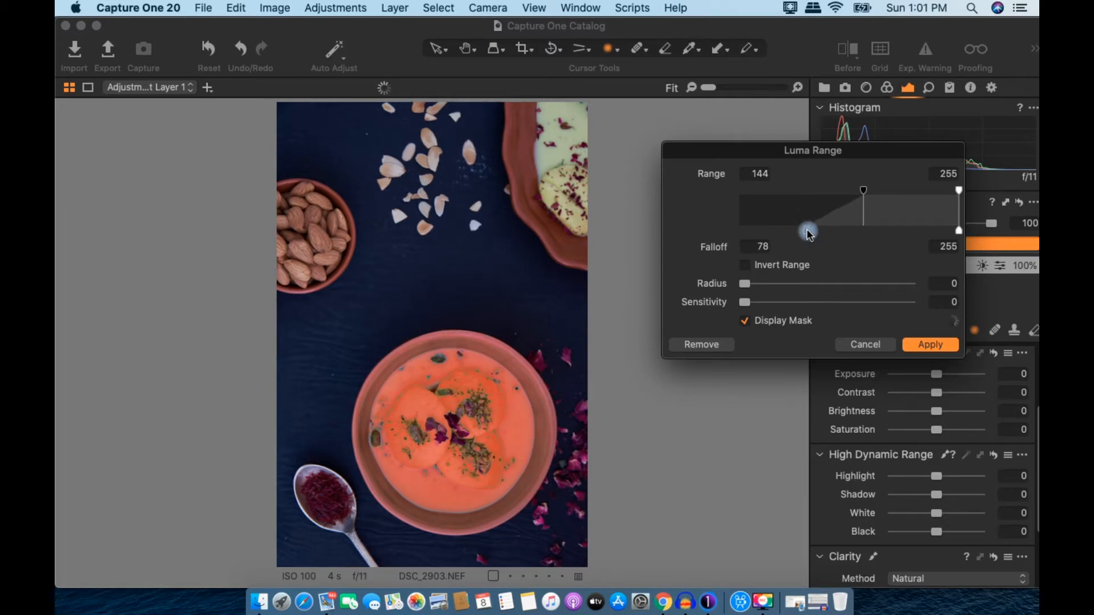
pyautogui.moveTo(747, 284); pyautogui.dragTo(829, 294)
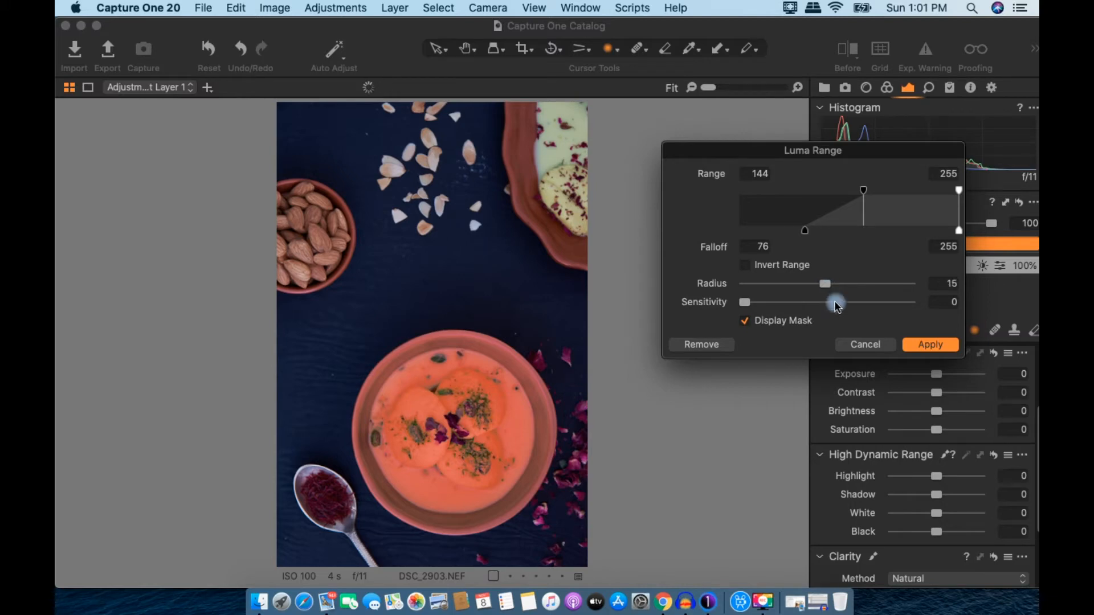
pyautogui.click(928, 346)
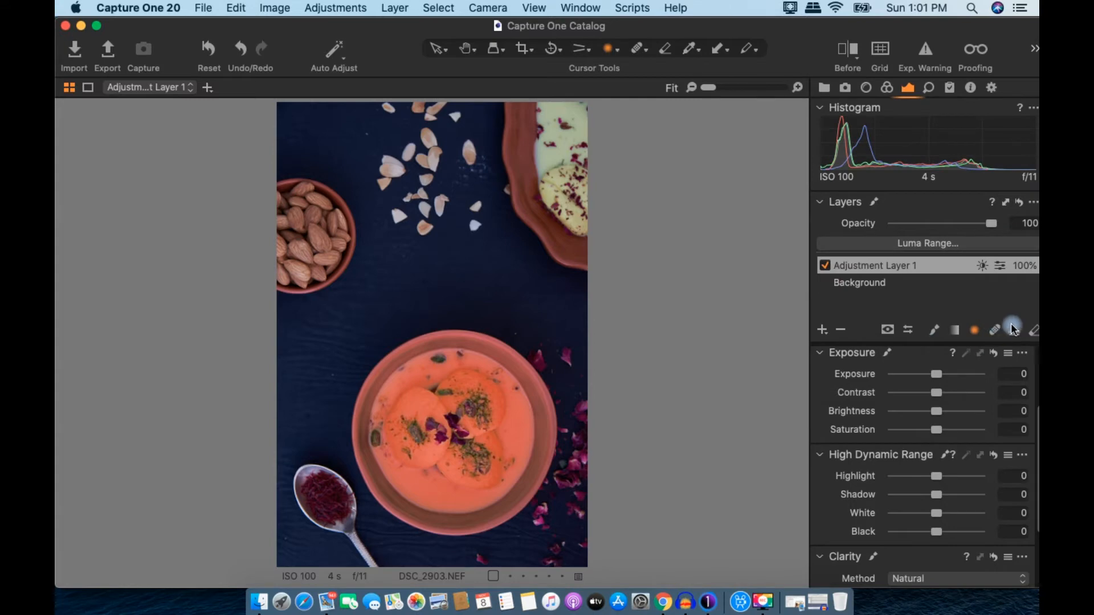
# Step: Refine the mask edges with Radius 10, allowing the mask to be rasterized
pyautogui.click(1002, 265)
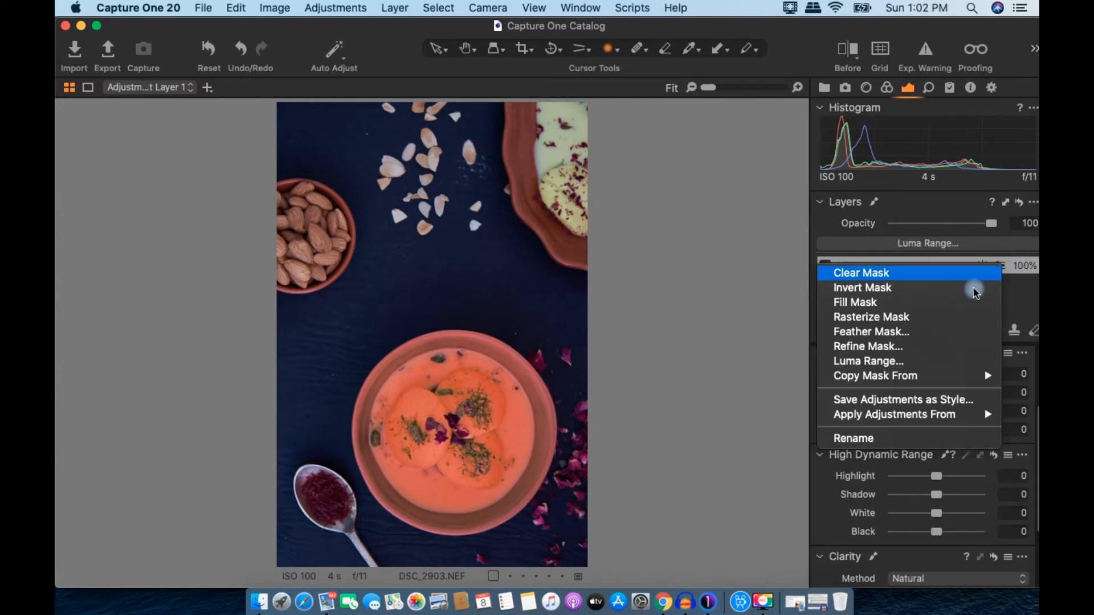
pyautogui.click(924, 347)
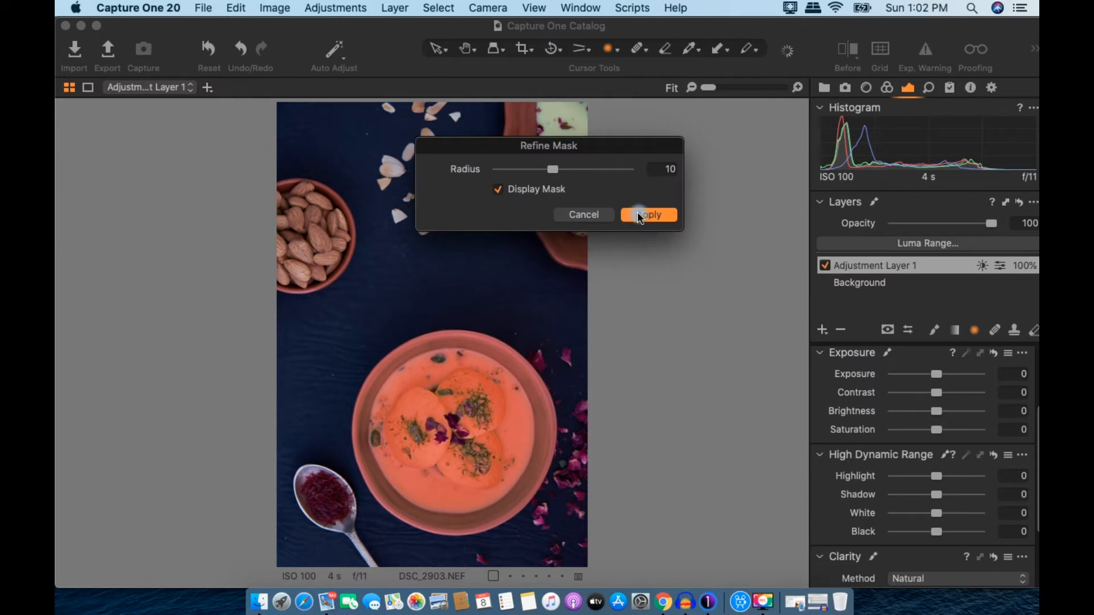
pyautogui.click(639, 221)
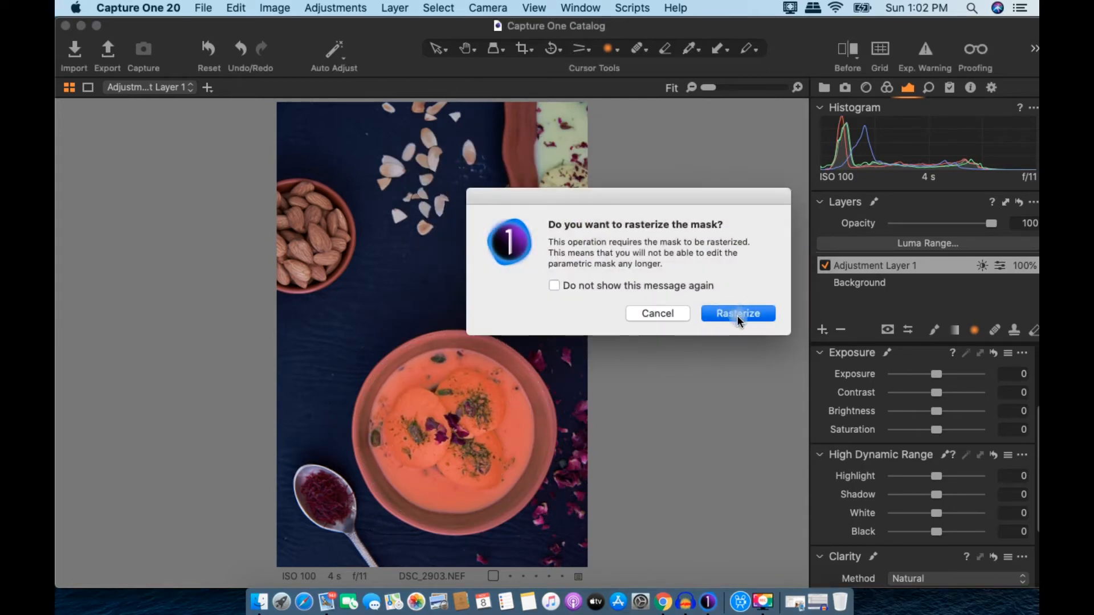
pyautogui.click(738, 315)
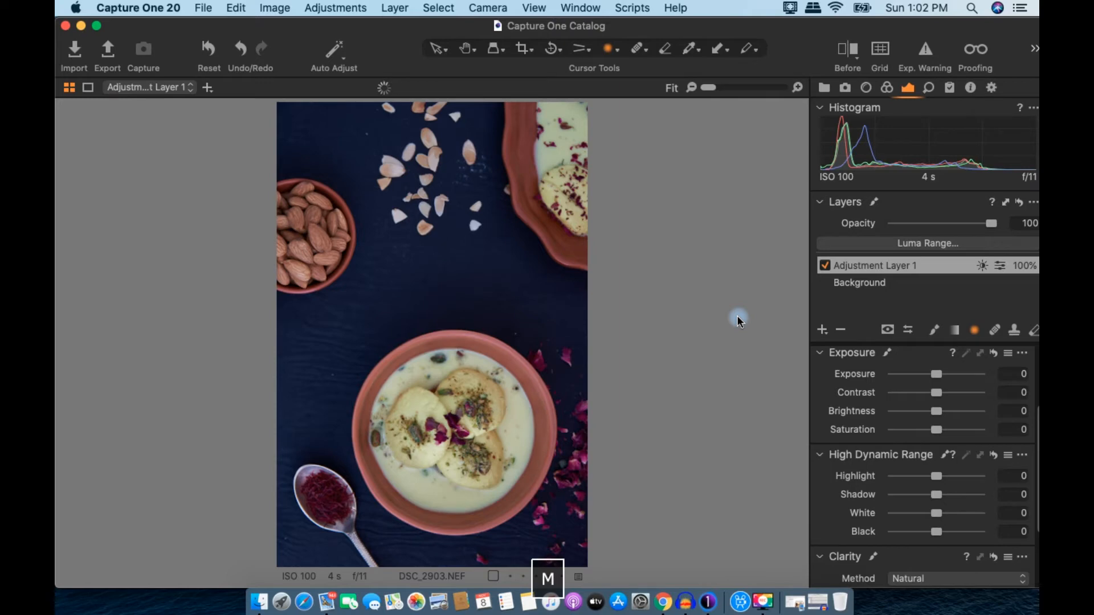
# Step: Erase the mask along the bowl's rim with an enlarged Erase Mask brush, then hide the overlay
pyautogui.press('m')
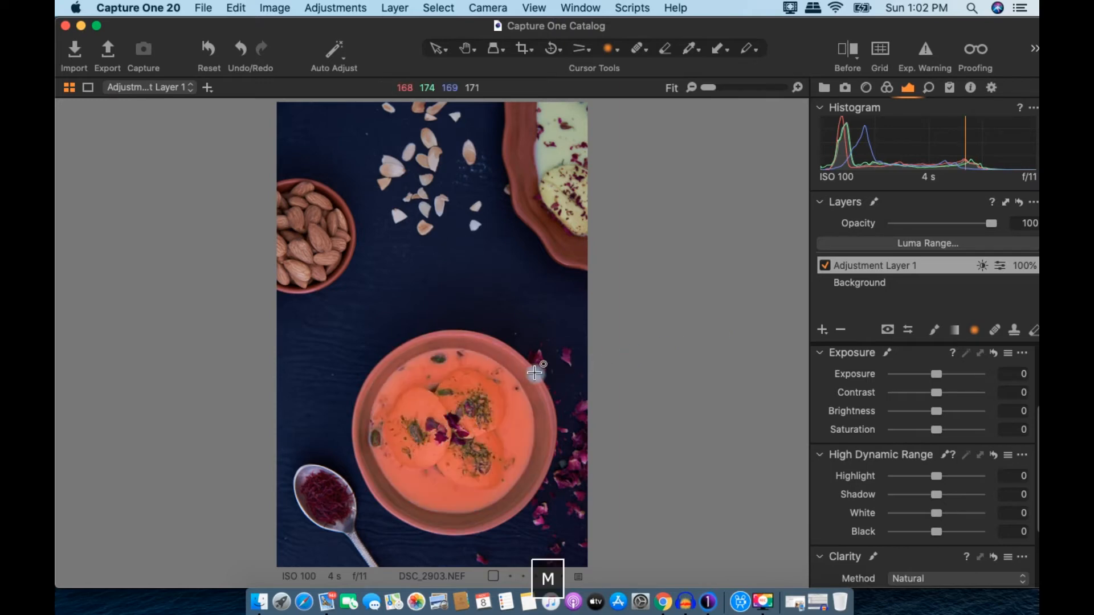
pyautogui.press('m')
pyautogui.press('m')
pyautogui.click(1034, 330)
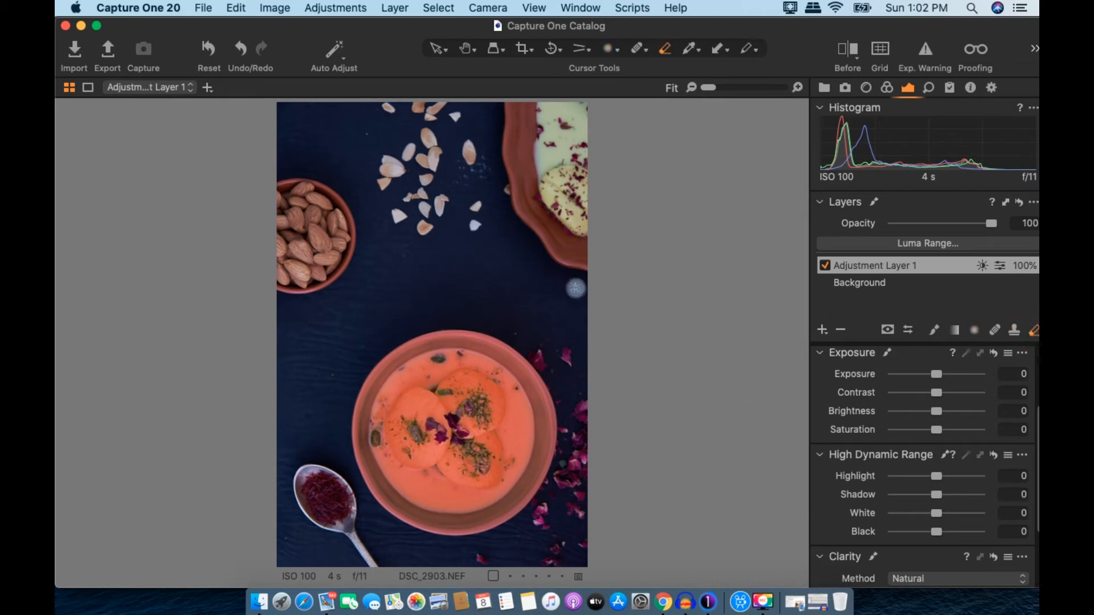
pyautogui.press(']')
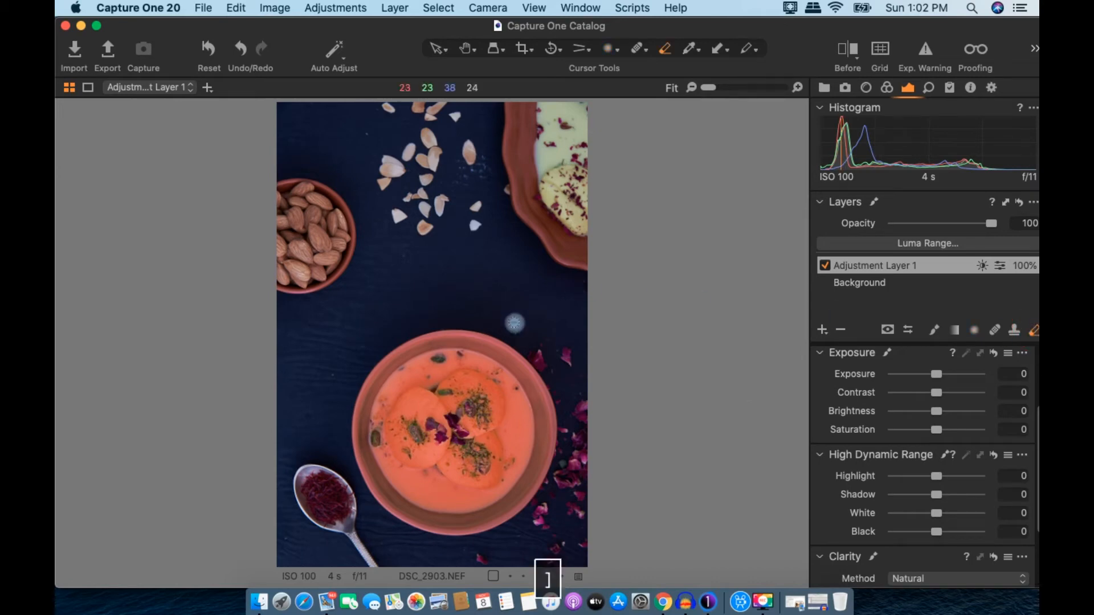
pyautogui.moveTo(507, 346); pyautogui.dragTo(614, 429)
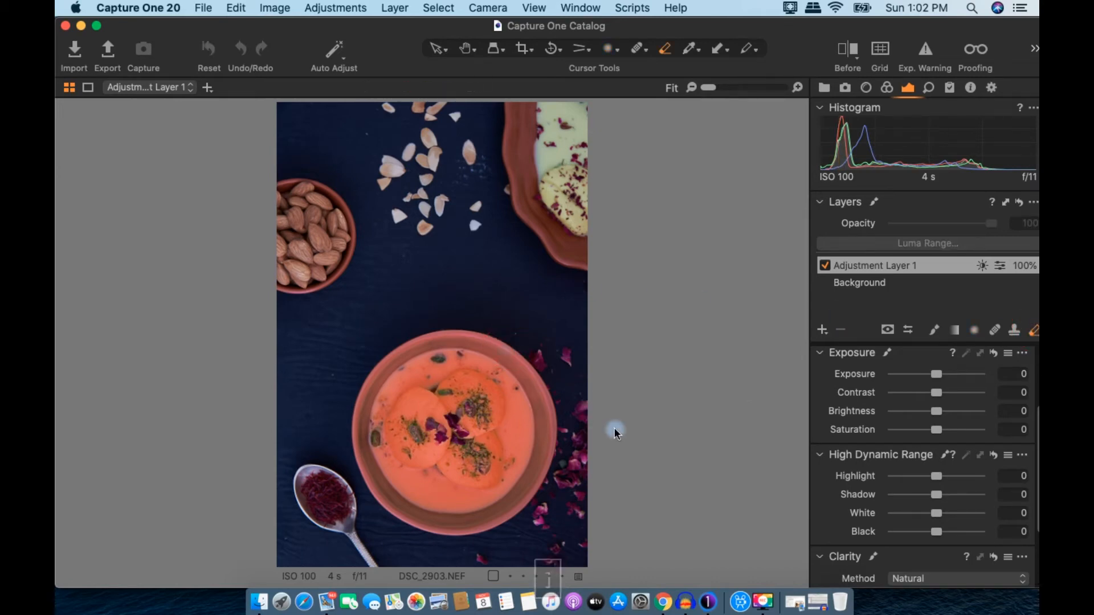
pyautogui.moveTo(487, 337); pyautogui.dragTo(517, 342)
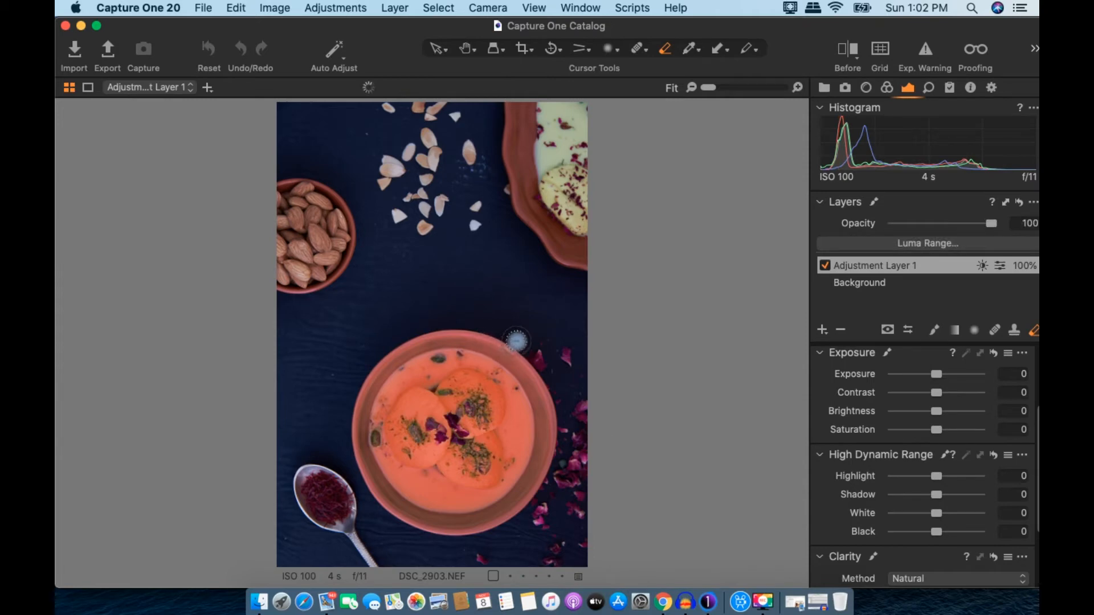
pyautogui.press(']')
pyautogui.moveTo(515, 339)
pyautogui.mouseDown()
pyautogui.moveTo(562, 398)
pyautogui.moveTo(563, 469)
pyautogui.moveTo(530, 317)
pyautogui.moveTo(499, 328)
pyautogui.mouseUp()
pyautogui.moveTo(494, 326)
pyautogui.mouseDown()
pyautogui.moveTo(430, 320)
pyautogui.moveTo(480, 328)
pyautogui.moveTo(491, 342)
pyautogui.moveTo(440, 335)
pyautogui.moveTo(389, 356)
pyautogui.moveTo(352, 392)
pyautogui.moveTo(338, 389)
pyautogui.moveTo(320, 463)
pyautogui.moveTo(366, 489)
pyautogui.mouseUp()
pyautogui.moveTo(407, 524)
pyautogui.mouseDown()
pyautogui.moveTo(473, 534)
pyautogui.moveTo(536, 491)
pyautogui.moveTo(555, 440)
pyautogui.moveTo(546, 373)
pyautogui.moveTo(568, 322)
pyautogui.mouseUp()
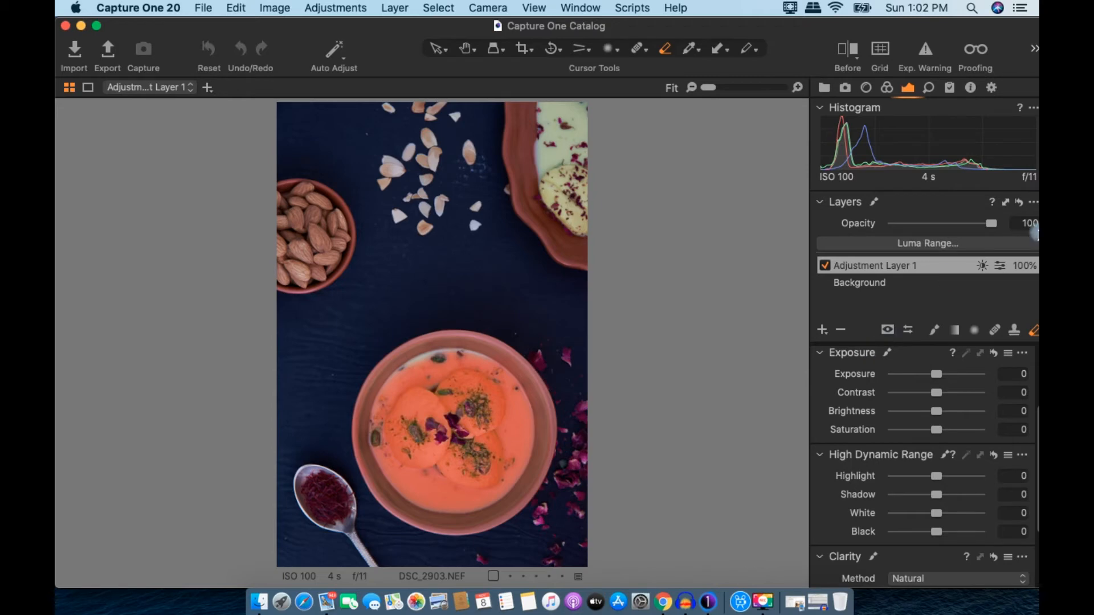
pyautogui.press('m')
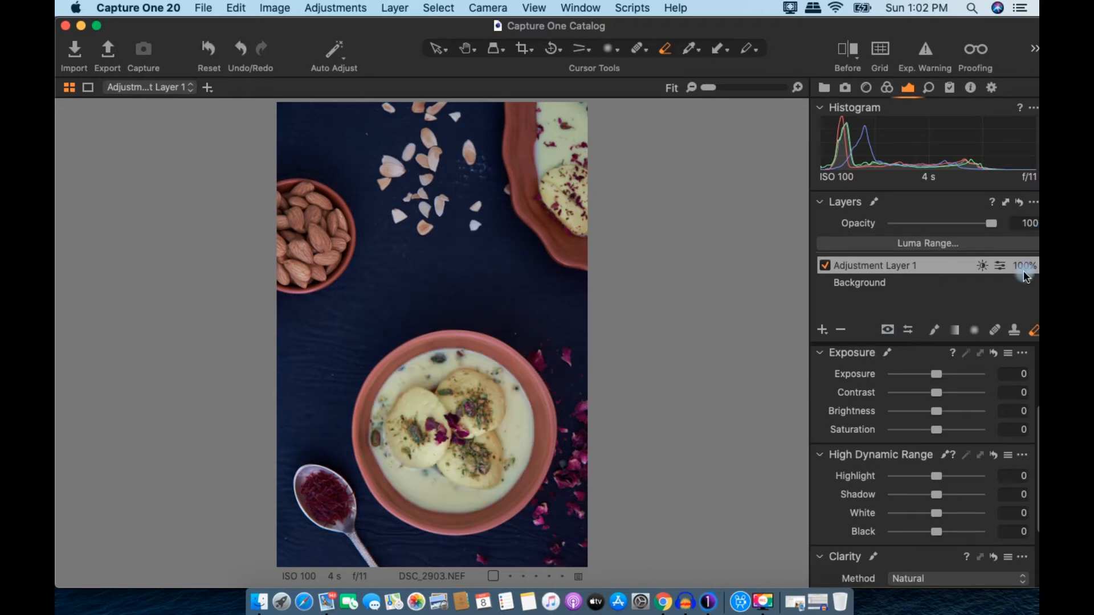
# Step: Set Adjustment Layer 1 to Highlight 34, Shadow -27, White 18, Black -11 and Clarity Structure 100
pyautogui.scroll(-1, 1009, 364)
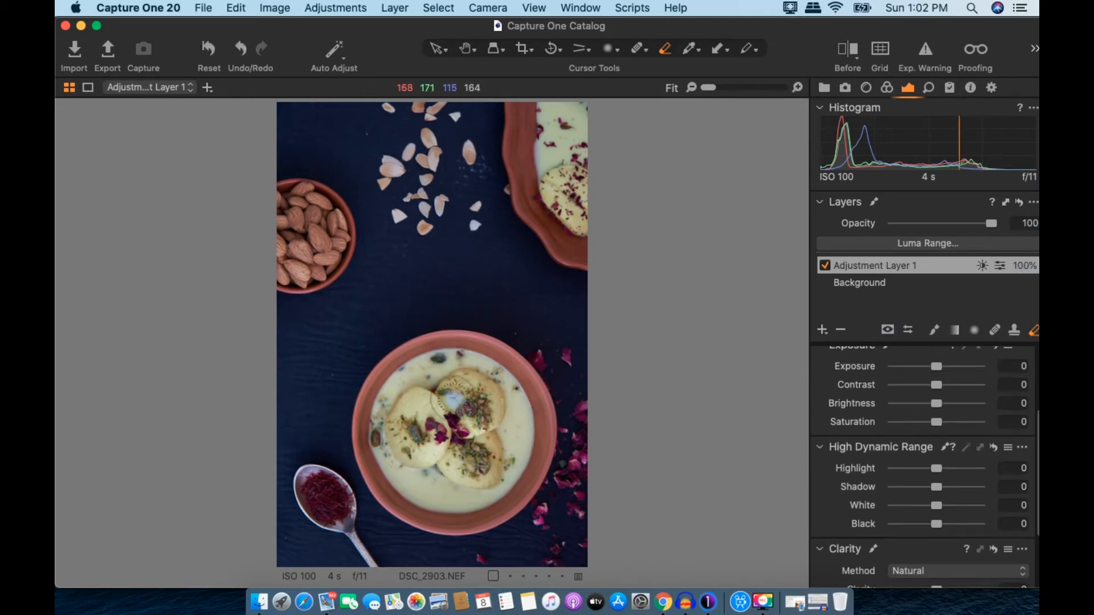
pyautogui.press('space')
pyautogui.click(533, 376)
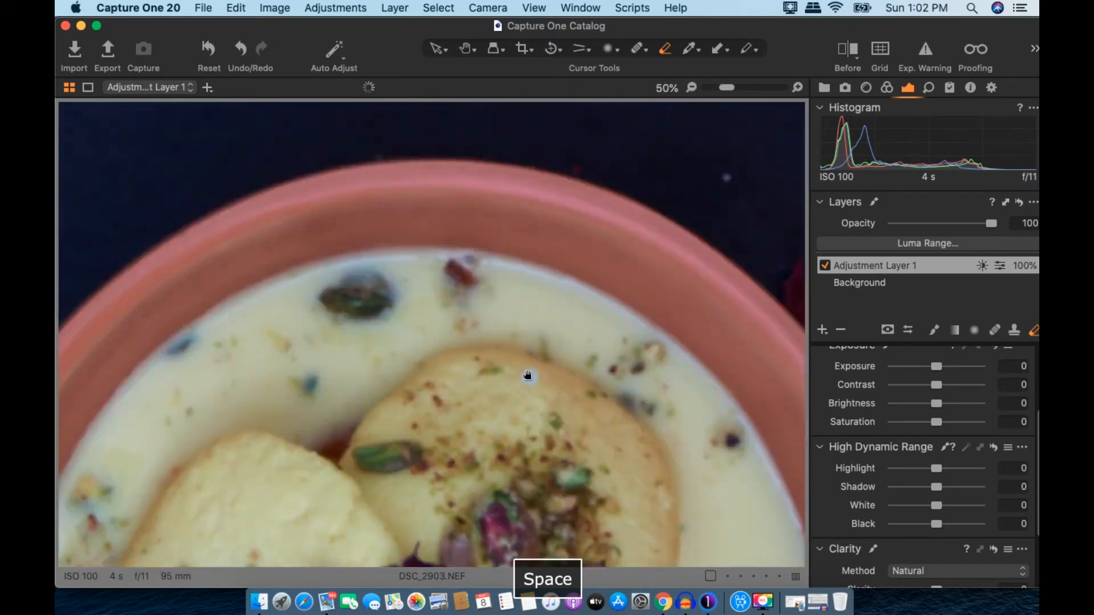
pyautogui.scroll(-2, 533, 378)
pyautogui.moveTo(503, 469); pyautogui.dragTo(501, 289)
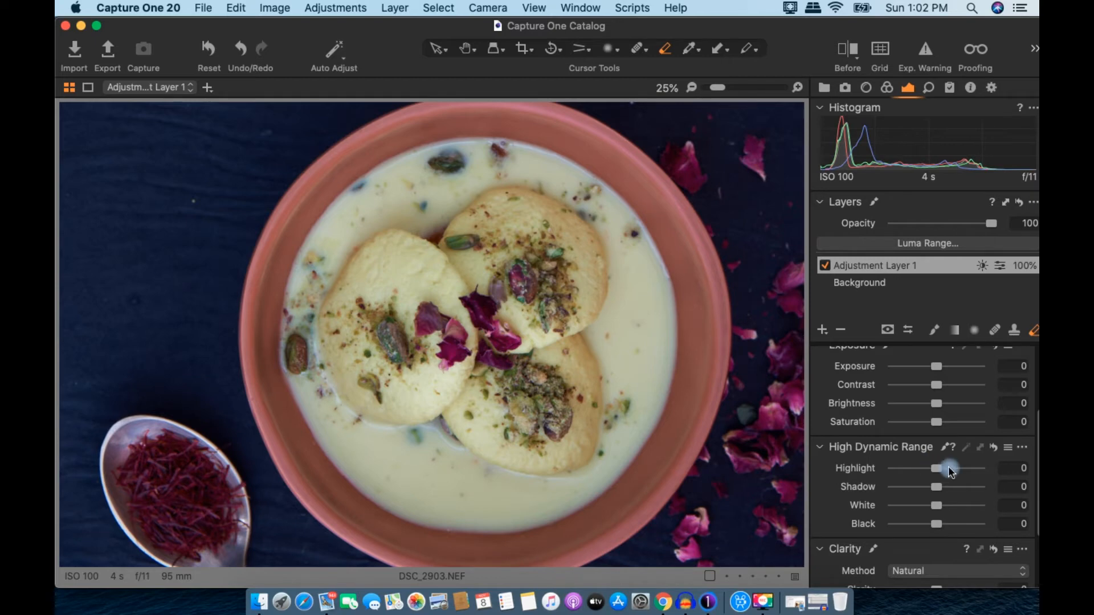
pyautogui.moveTo(939, 471)
pyautogui.mouseDown()
pyautogui.moveTo(957, 474)
pyautogui.moveTo(923, 485)
pyautogui.mouseUp()
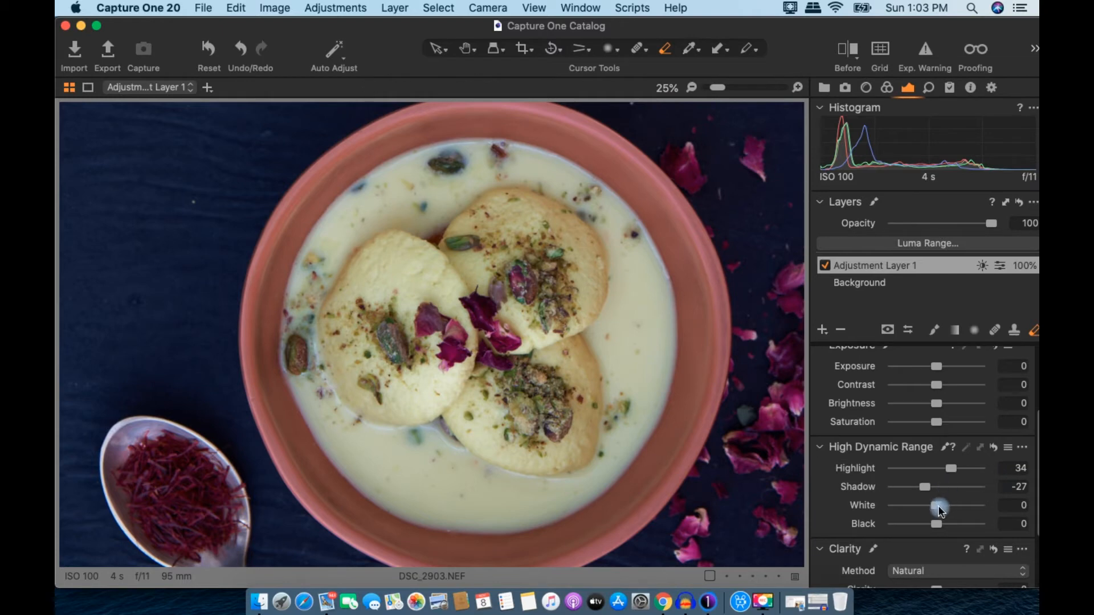
pyautogui.moveTo(939, 509); pyautogui.dragTo(944, 509)
pyautogui.moveTo(936, 524); pyautogui.dragTo(931, 522)
pyautogui.scroll(-2, 931, 424)
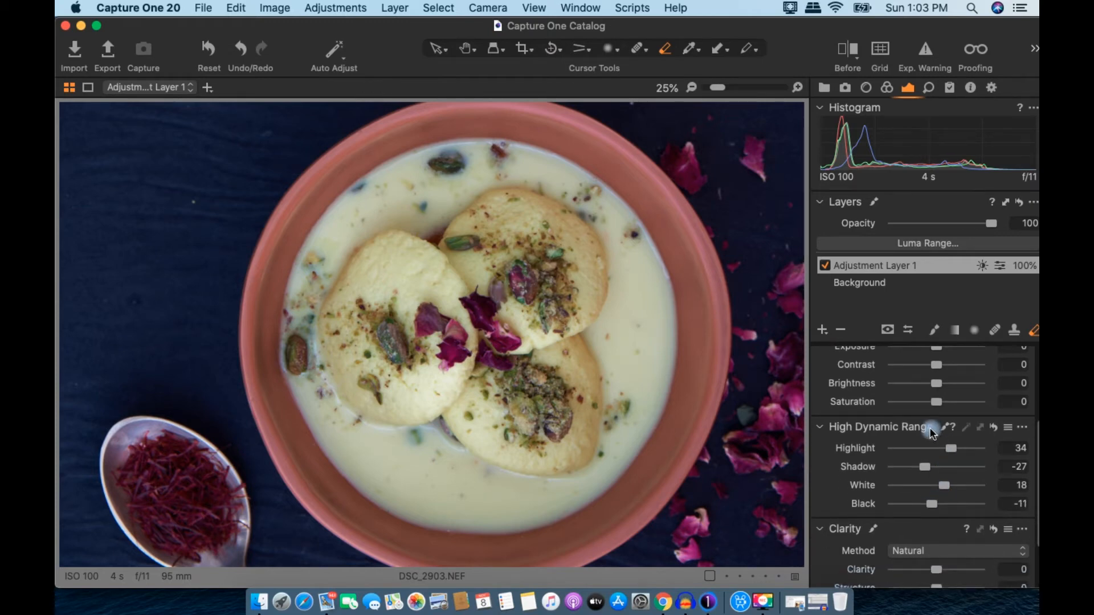
pyautogui.scroll(-4, 928, 422)
pyautogui.moveTo(937, 514); pyautogui.dragTo(1029, 514)
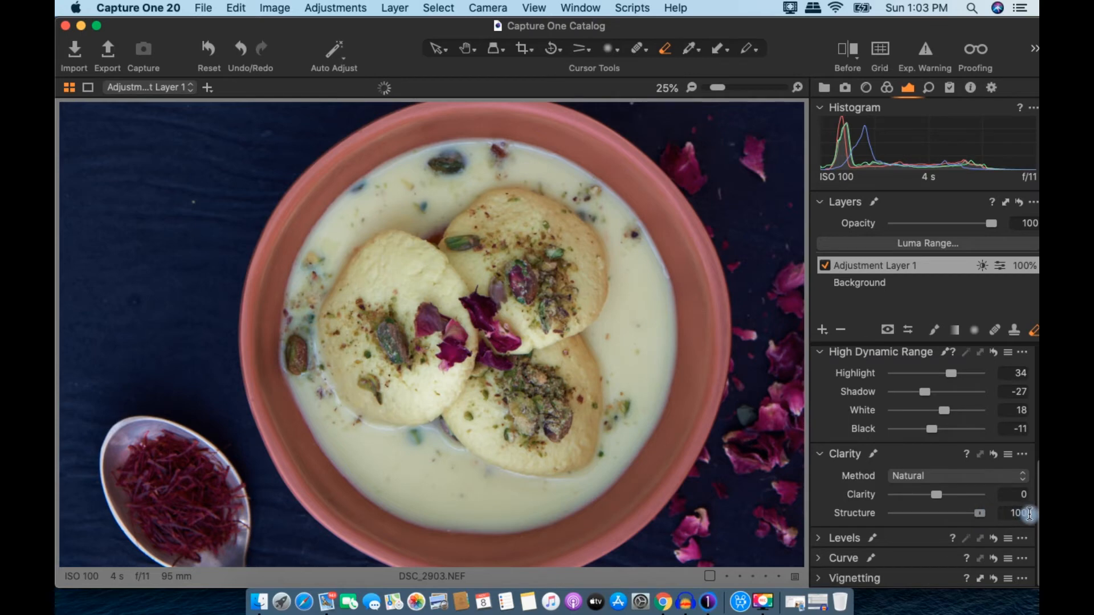
# Step: Compare the bowl layer on and off, then set Clarity 5, Shadow -10, Highlight 0, Exposure 0.23
pyautogui.click(825, 265)
pyautogui.click(825, 265)
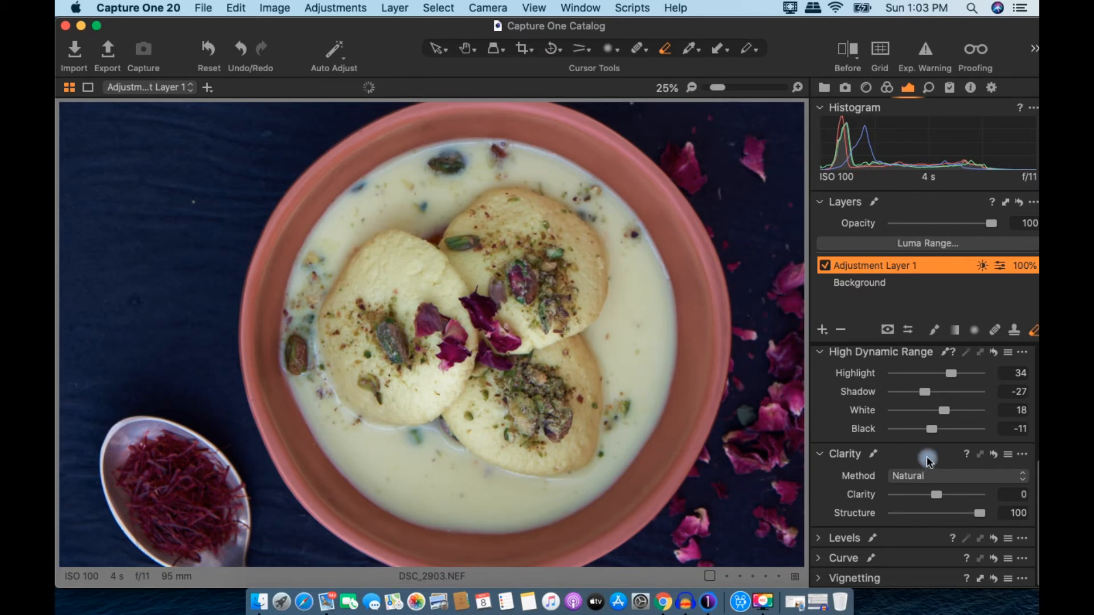
pyautogui.moveTo(937, 495); pyautogui.dragTo(941, 499)
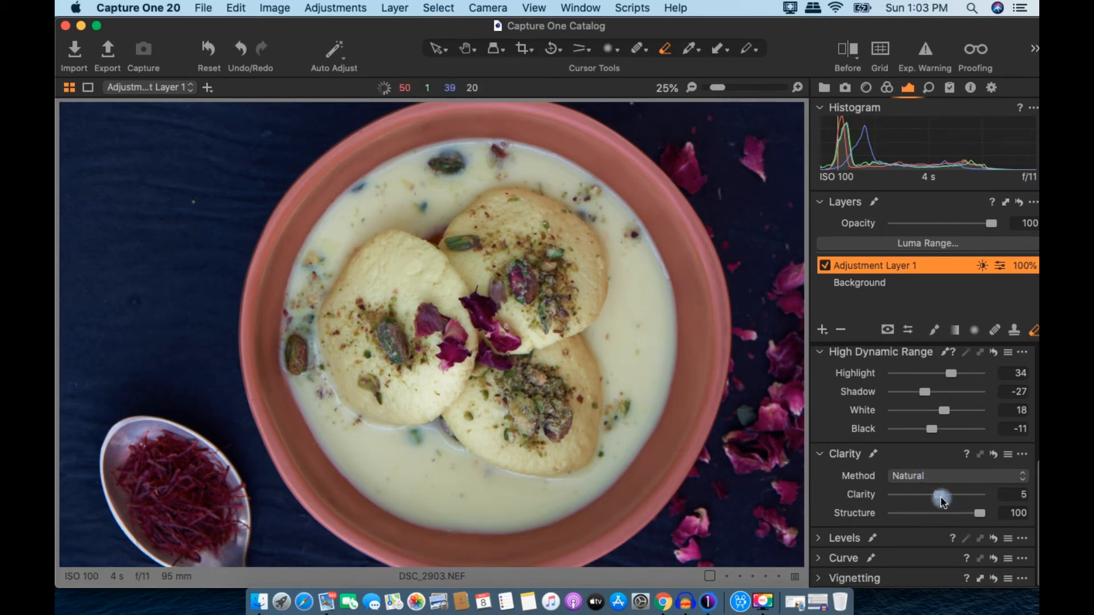
pyautogui.moveTo(927, 390)
pyautogui.mouseDown()
pyautogui.moveTo(935, 400)
pyautogui.moveTo(942, 386)
pyautogui.moveTo(944, 401)
pyautogui.mouseUp()
pyautogui.moveTo(953, 489)
pyautogui.mouseDown()
pyautogui.moveTo(855, 488)
pyautogui.moveTo(933, 492)
pyautogui.mouseUp()
pyautogui.doubleClick(931, 493)
pyautogui.moveTo(942, 385); pyautogui.dragTo(940, 388)
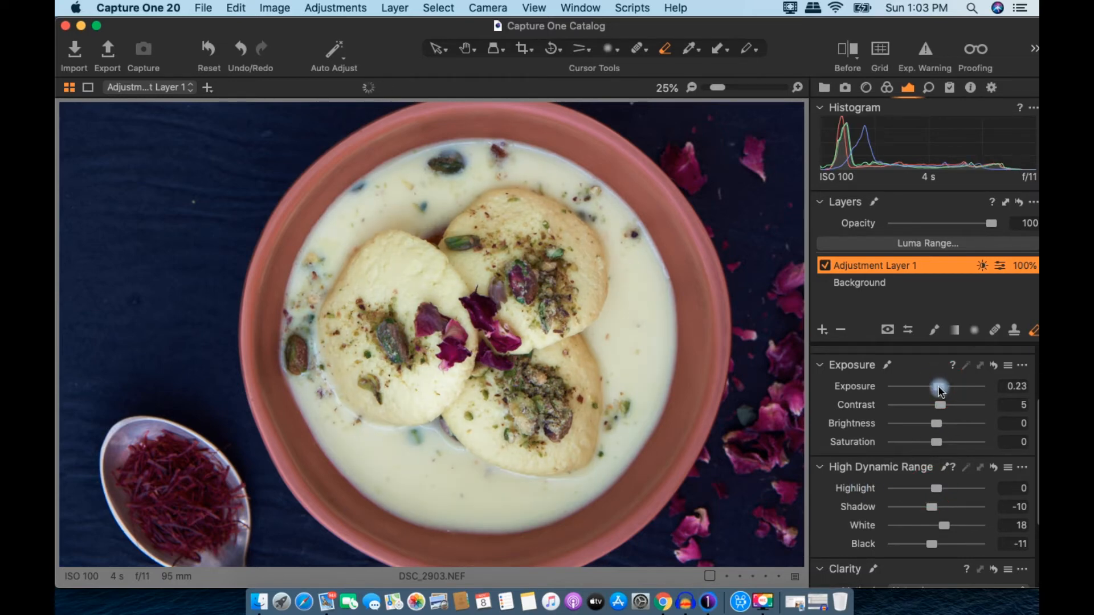
pyautogui.scroll(-5, 420, 308)
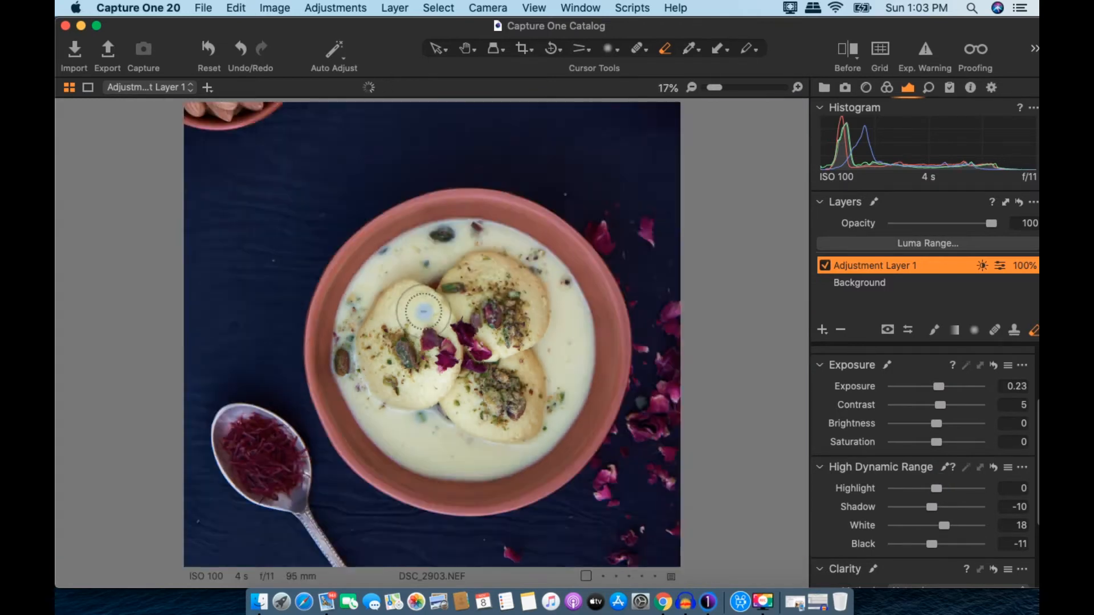
# Step: Compare Adjustment Layer 1 on and off, reset Contrast to 0, set Brightness -9 and Exposure 0.36
pyautogui.click(825, 267)
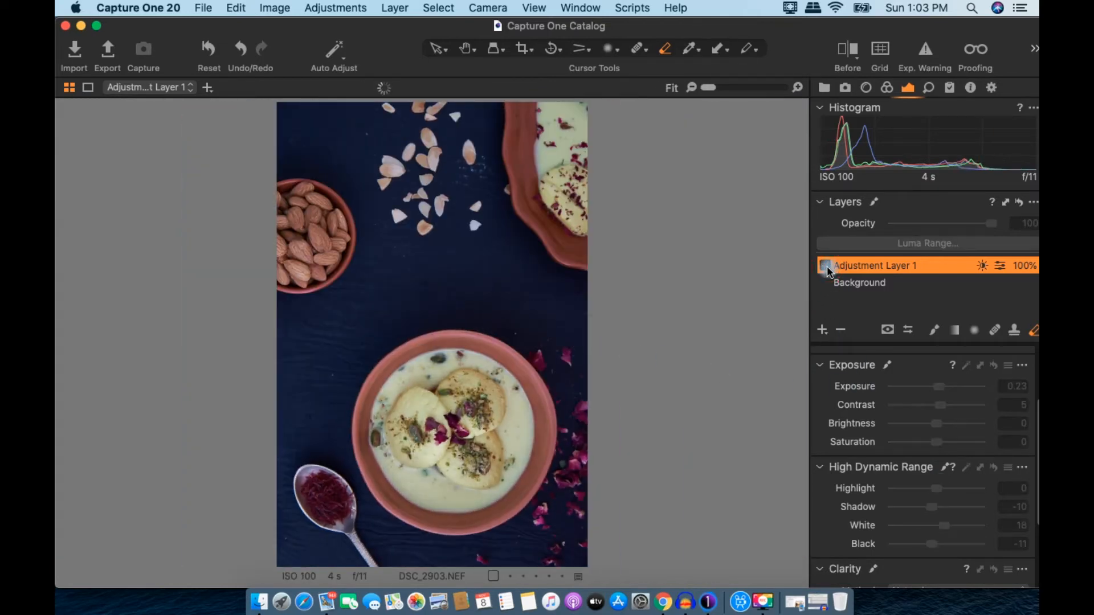
pyautogui.click(825, 267)
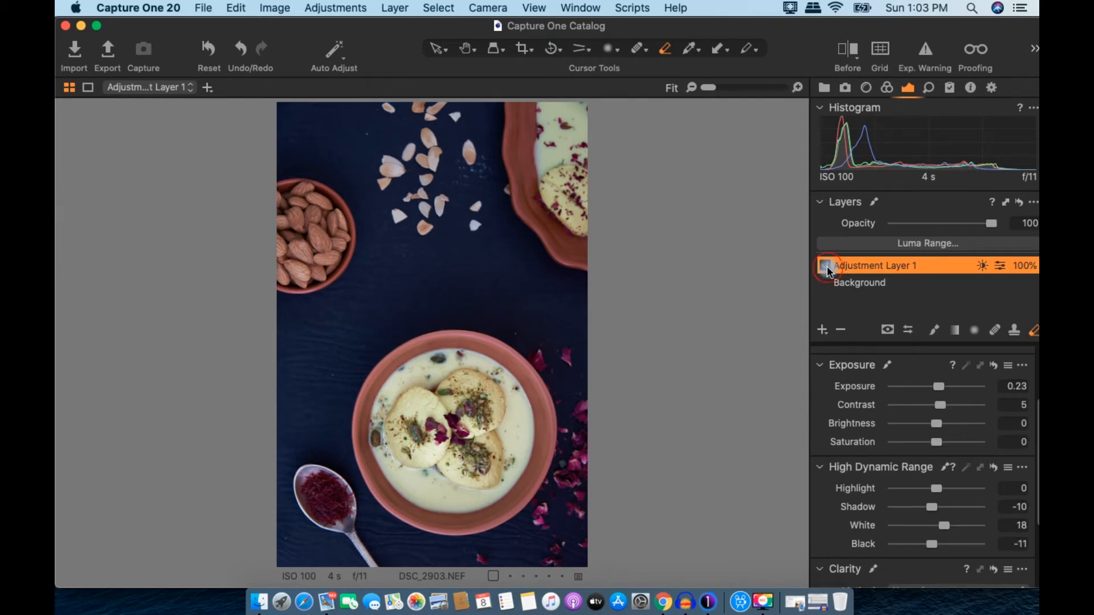
pyautogui.click(825, 266)
pyautogui.click(825, 267)
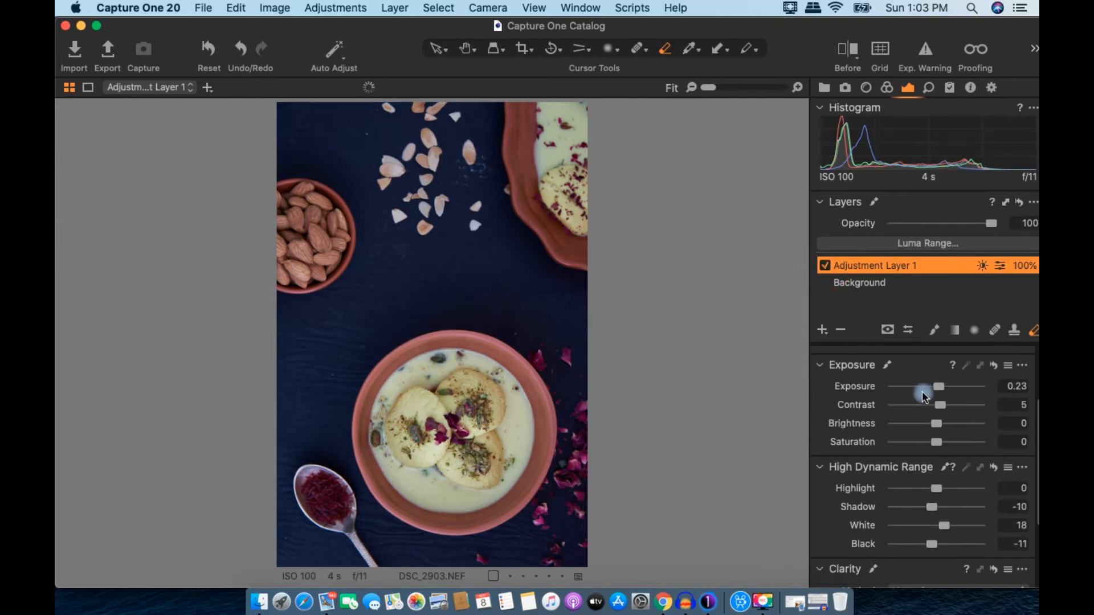
pyautogui.click(943, 404)
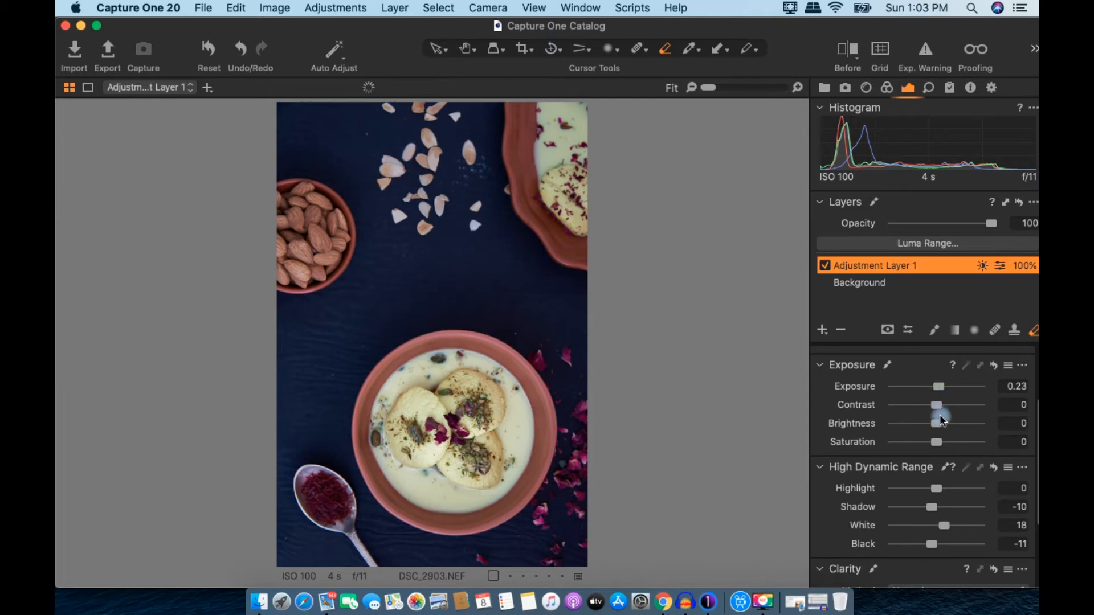
pyautogui.moveTo(937, 427); pyautogui.dragTo(943, 389)
pyautogui.click(940, 387)
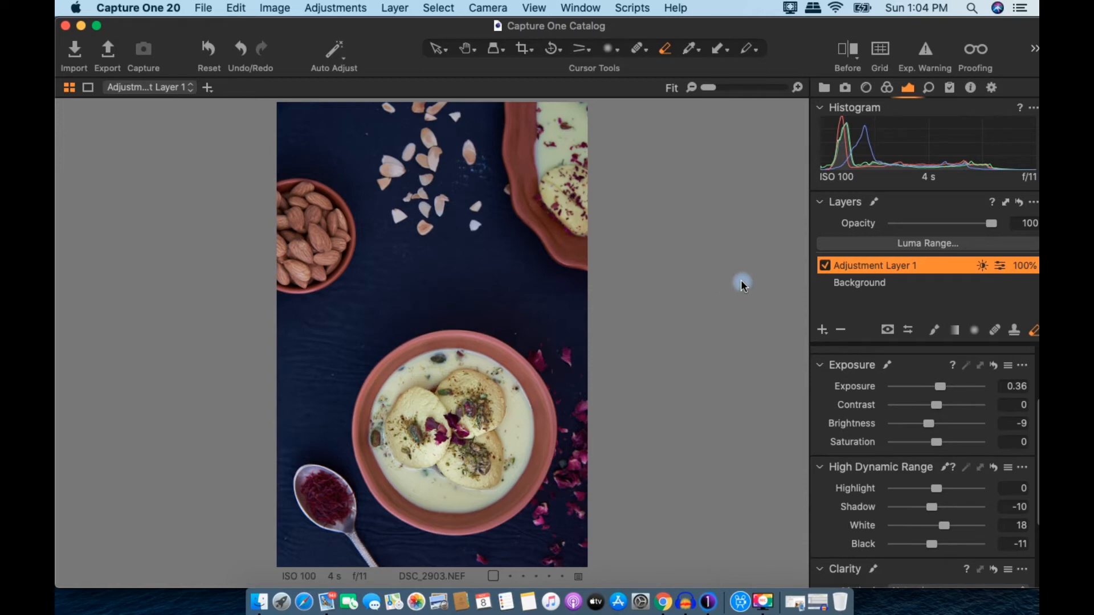
# Step: Compare Adjustment Layer 1 once more and bring up the new-layer type choices
pyautogui.click(825, 266)
pyautogui.click(825, 266)
pyautogui.click(825, 334)
pyautogui.click(857, 341)
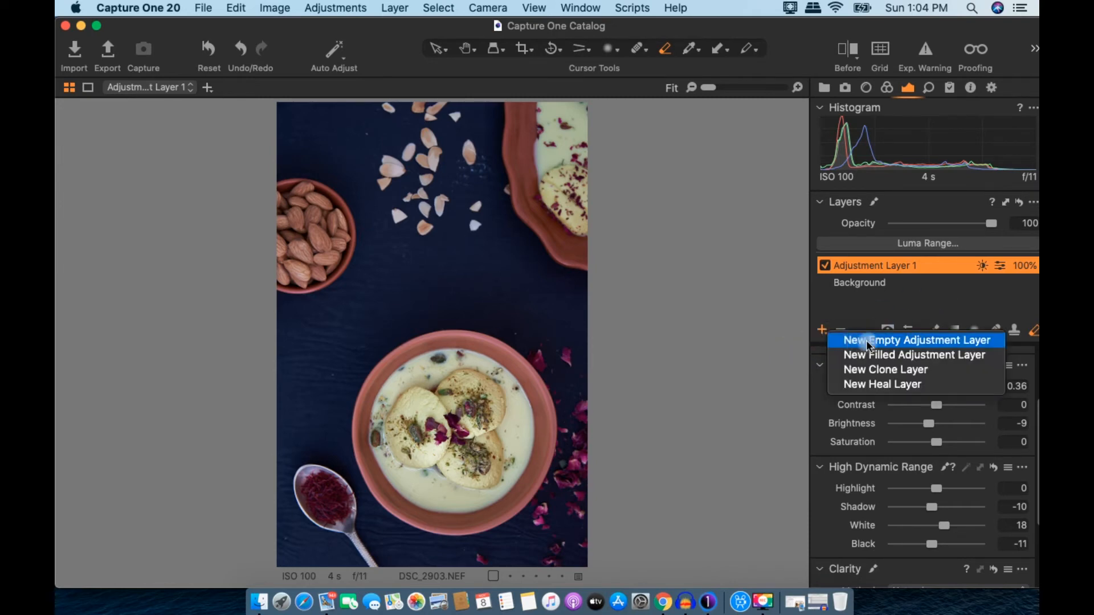
# Step: Add a new empty adjustment layer with a radial mask over the almond bowl
pyautogui.click(973, 330)
pyautogui.moveTo(288, 232)
pyautogui.mouseDown()
pyautogui.moveTo(344, 270)
pyautogui.moveTo(367, 314)
pyautogui.mouseUp()
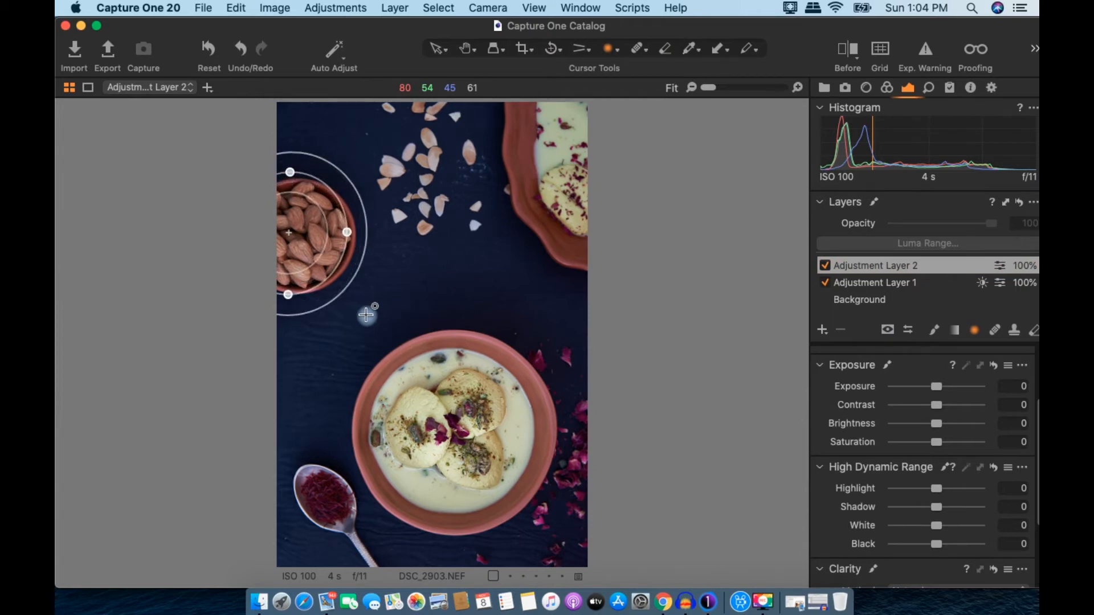
pyautogui.scroll(-3, 940, 462)
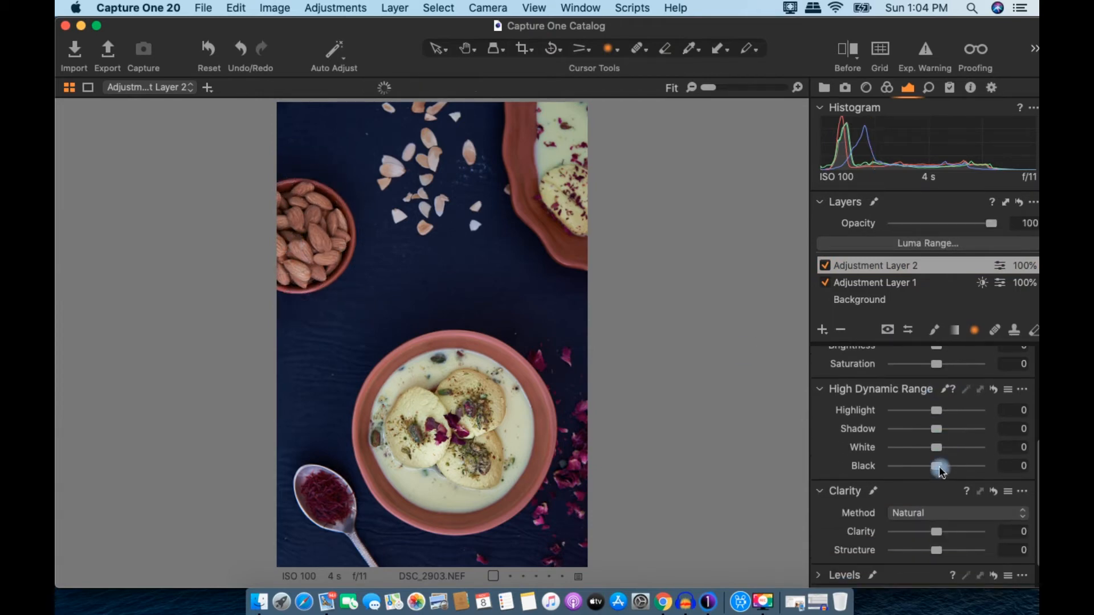
# Step: Fill Adjustment Layer 2's mask from its mask options, checking it with the M overlay
pyautogui.rightClick(1002, 265)
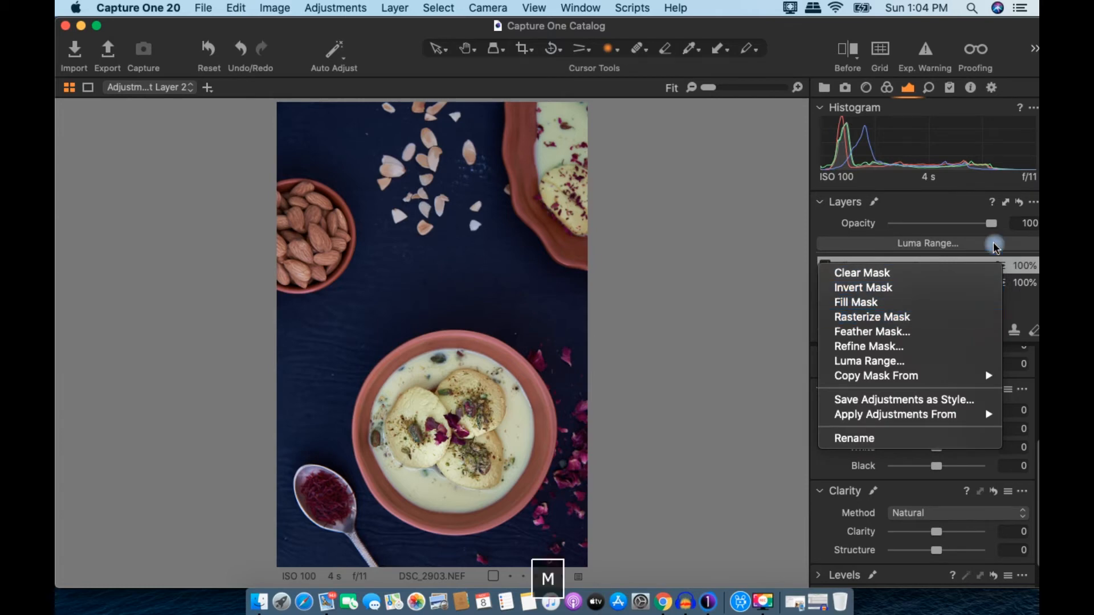
pyautogui.press('Escape')
pyautogui.press('m')
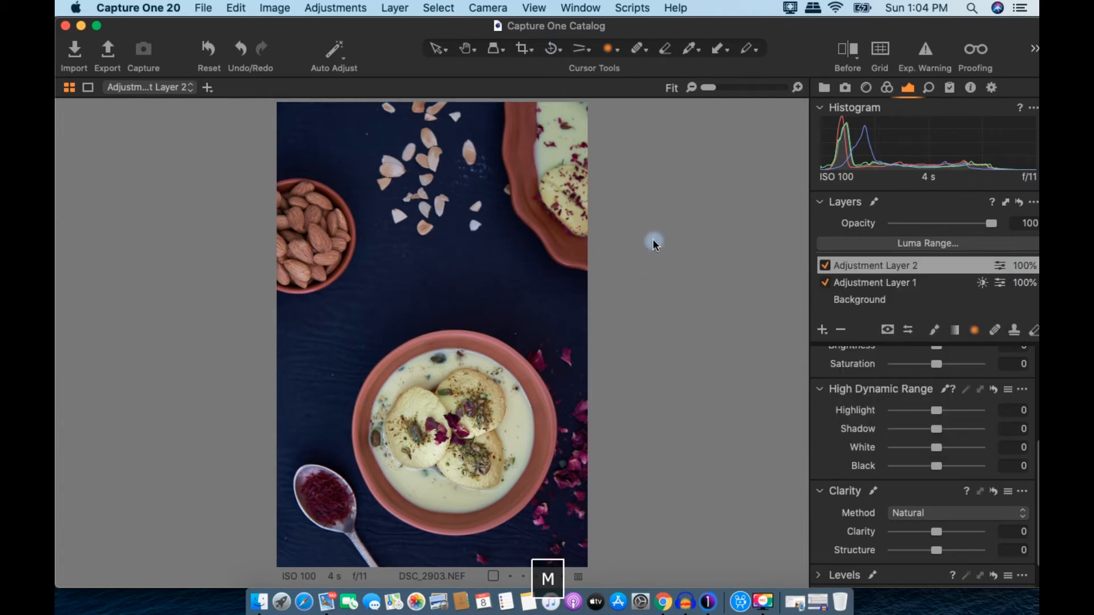
pyautogui.rightClick(994, 268)
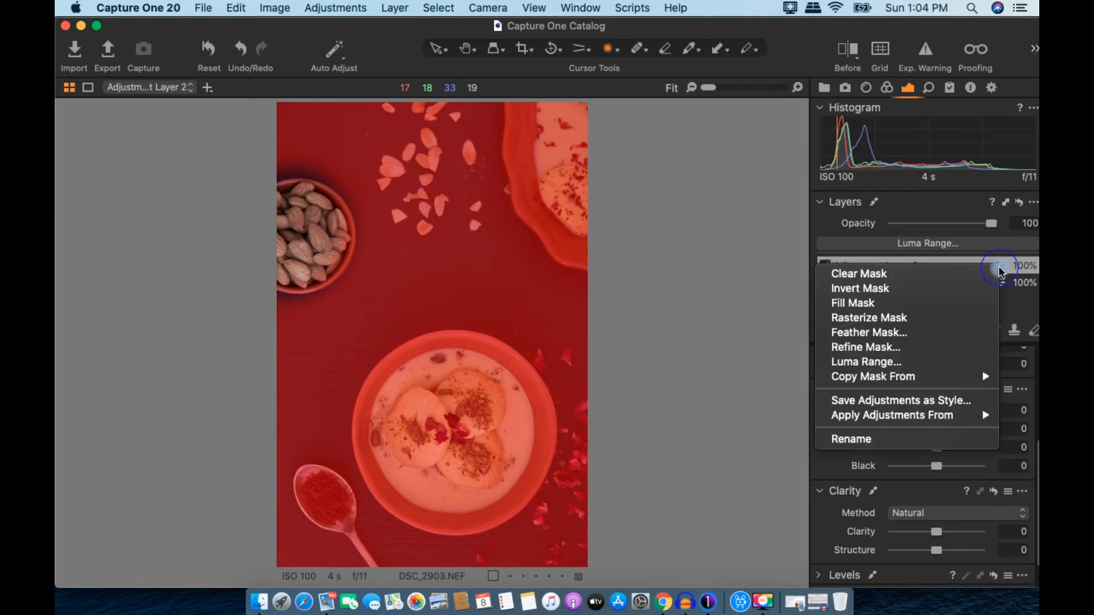
pyautogui.click(767, 293)
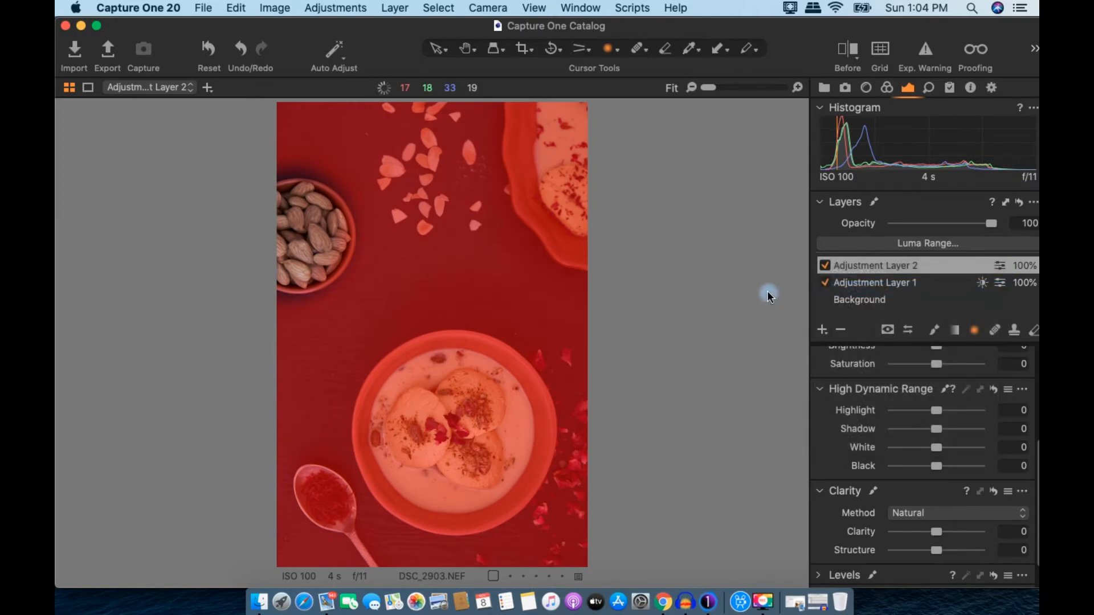
pyautogui.press('m')
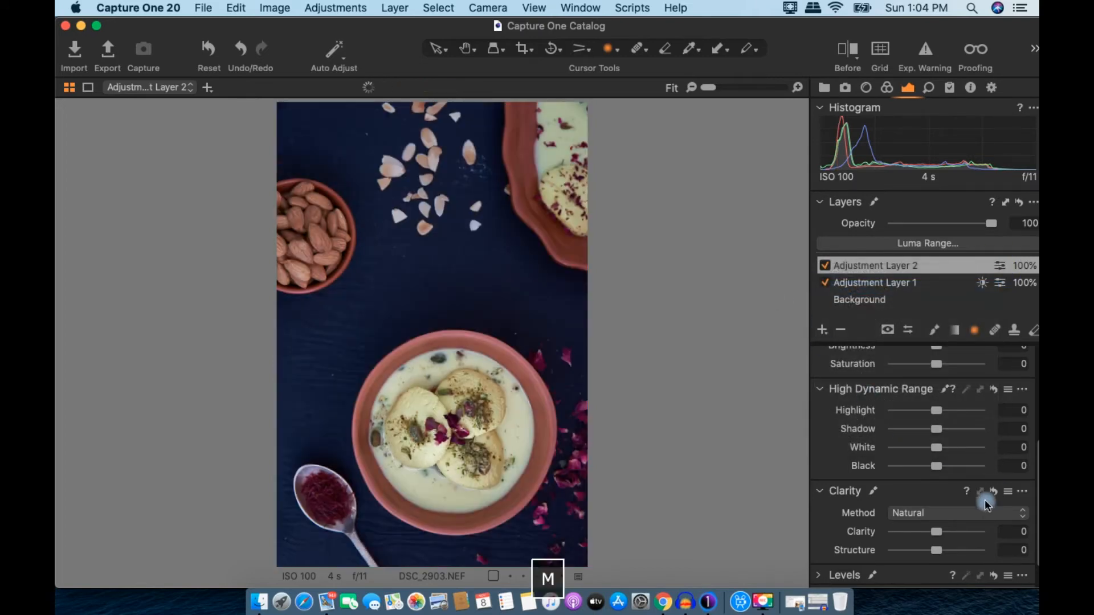
pyautogui.scroll(-1, 936, 494)
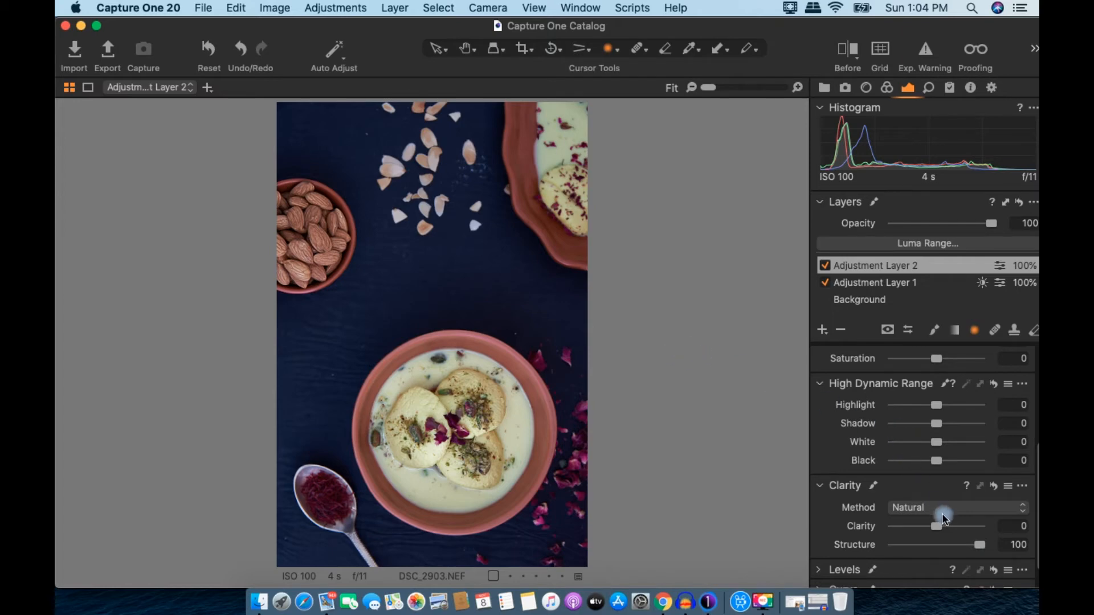
# Step: Set Adjustment Layer 2 to Clarity 7, Highlight 8, Shadow 14, White -29, Black 7
pyautogui.moveTo(938, 525); pyautogui.dragTo(943, 525)
pyautogui.moveTo(940, 409); pyautogui.dragTo(943, 424)
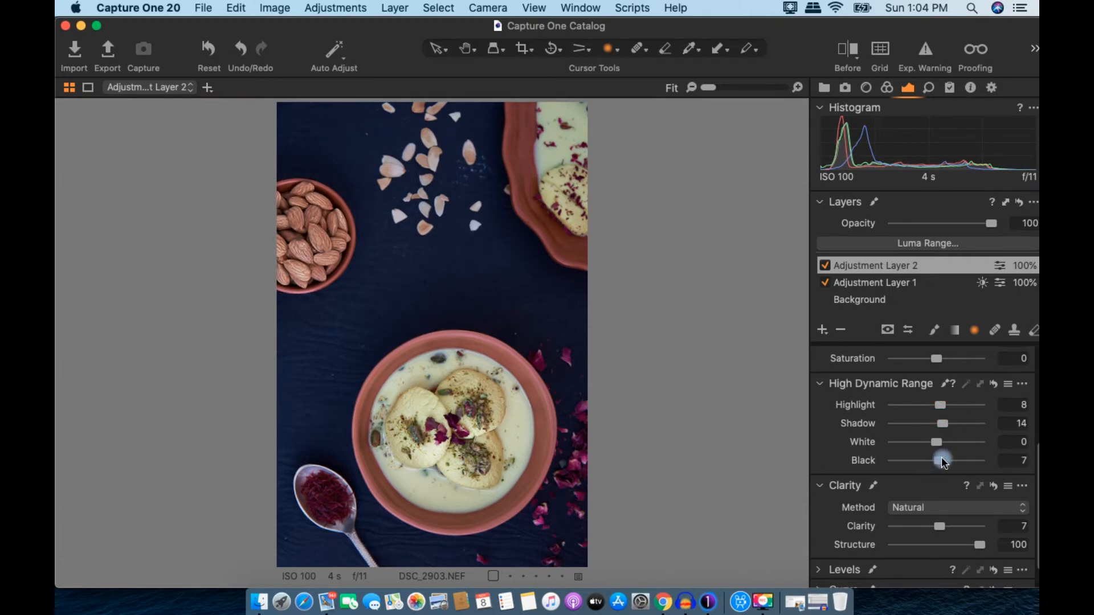
pyautogui.moveTo(928, 442); pyautogui.dragTo(922, 442)
# Step: Compare Adjustment Layer 2 on and off, then add a new empty adjustment layer
pyautogui.click(826, 265)
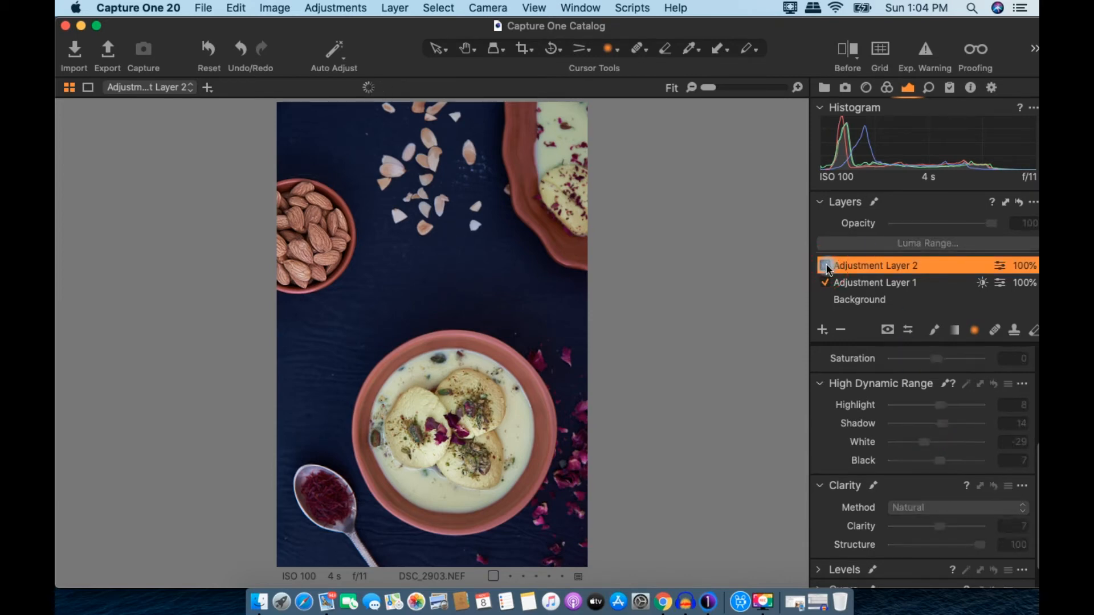
pyautogui.click(826, 265)
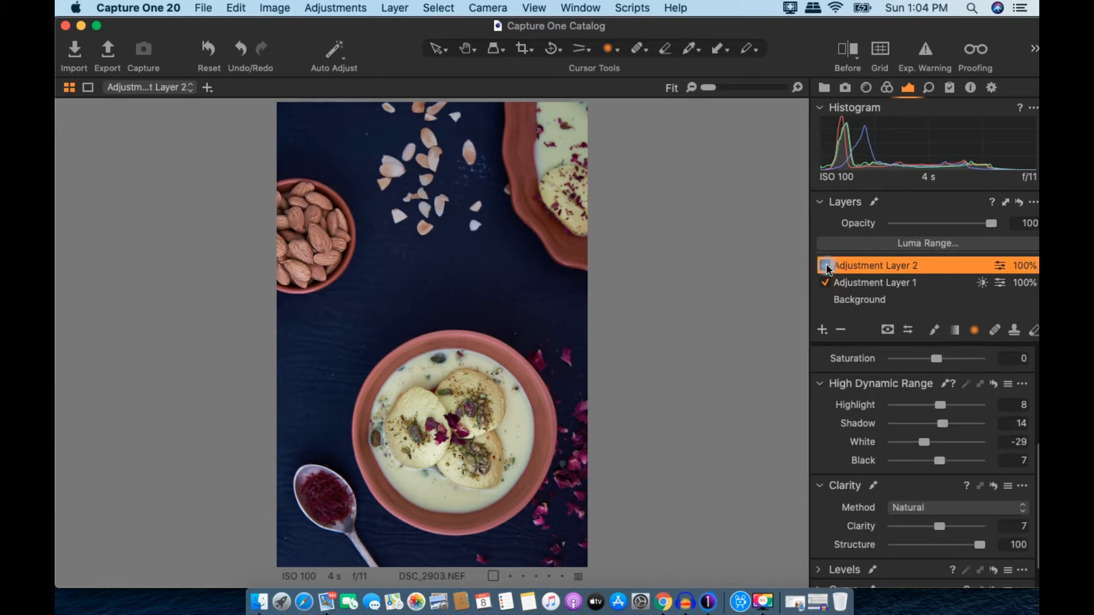
pyautogui.click(826, 265)
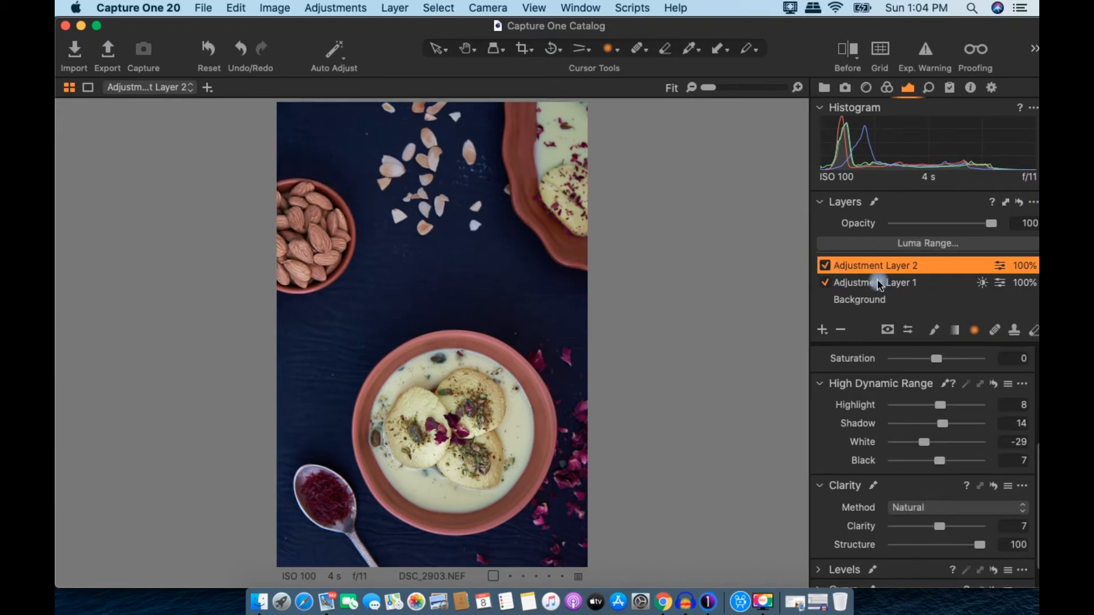
pyautogui.click(824, 331)
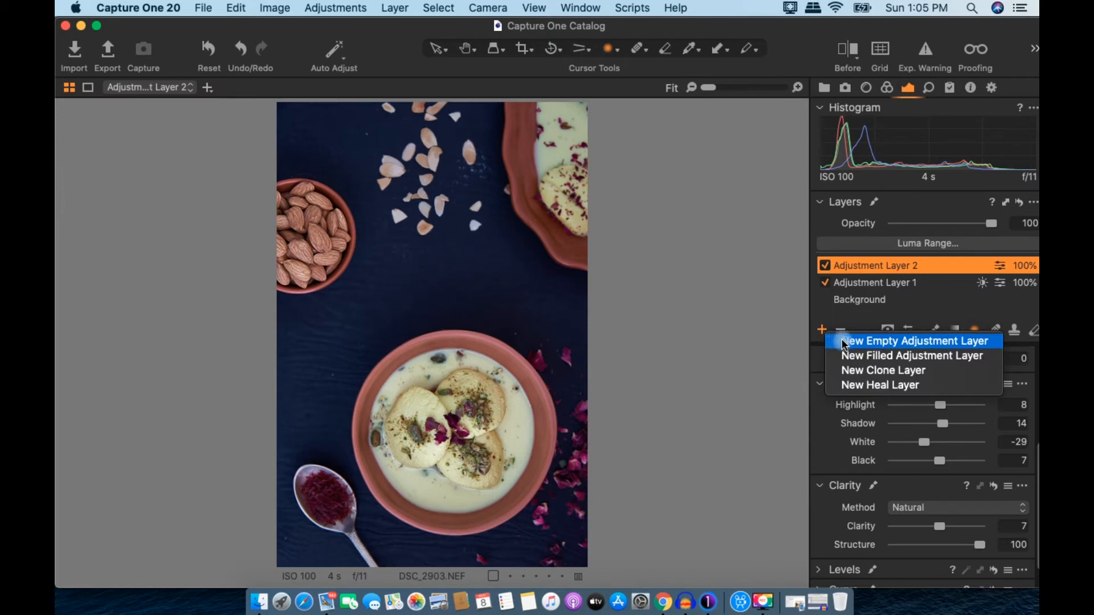
pyautogui.click(844, 342)
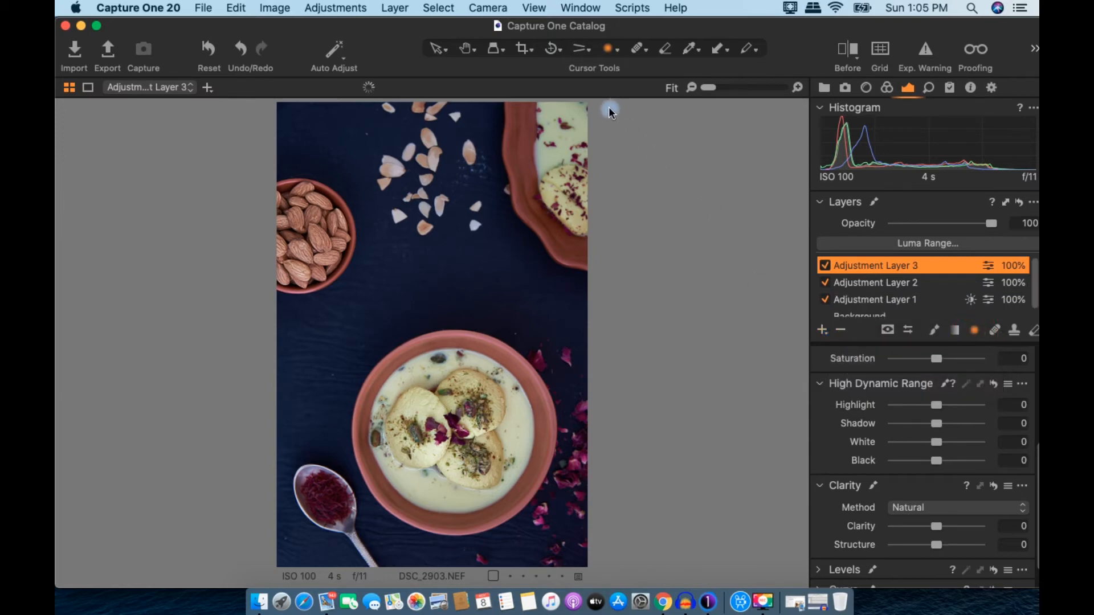
# Step: Draw a radial mask over the top-right dish, invert it, and raise Structure to 59
pyautogui.moveTo(579, 132); pyautogui.dragTo(497, 268)
pyautogui.rightClick(994, 264)
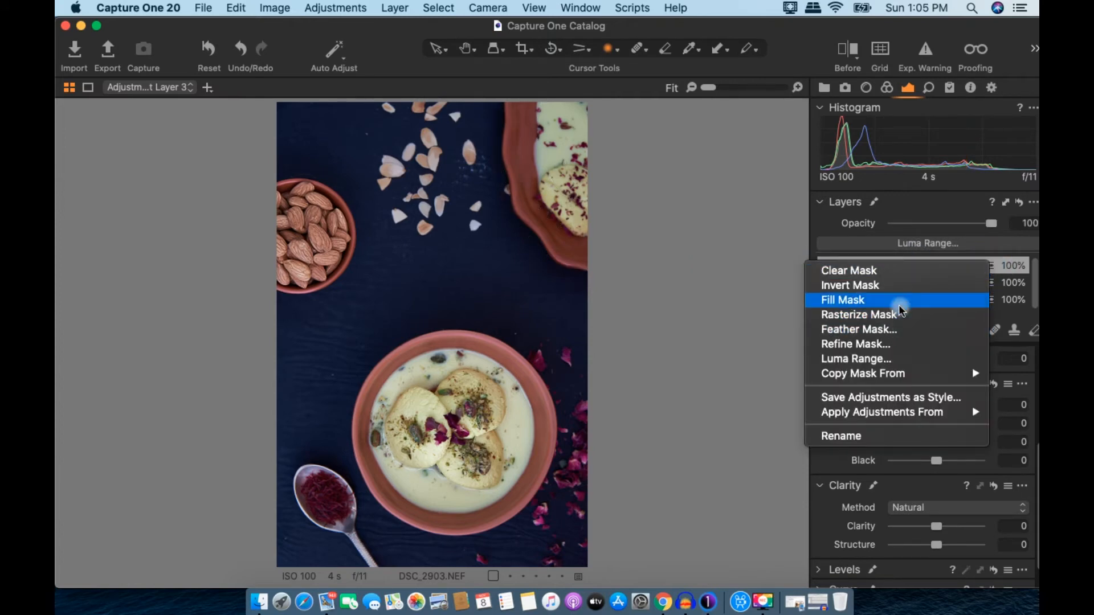
pyautogui.click(899, 288)
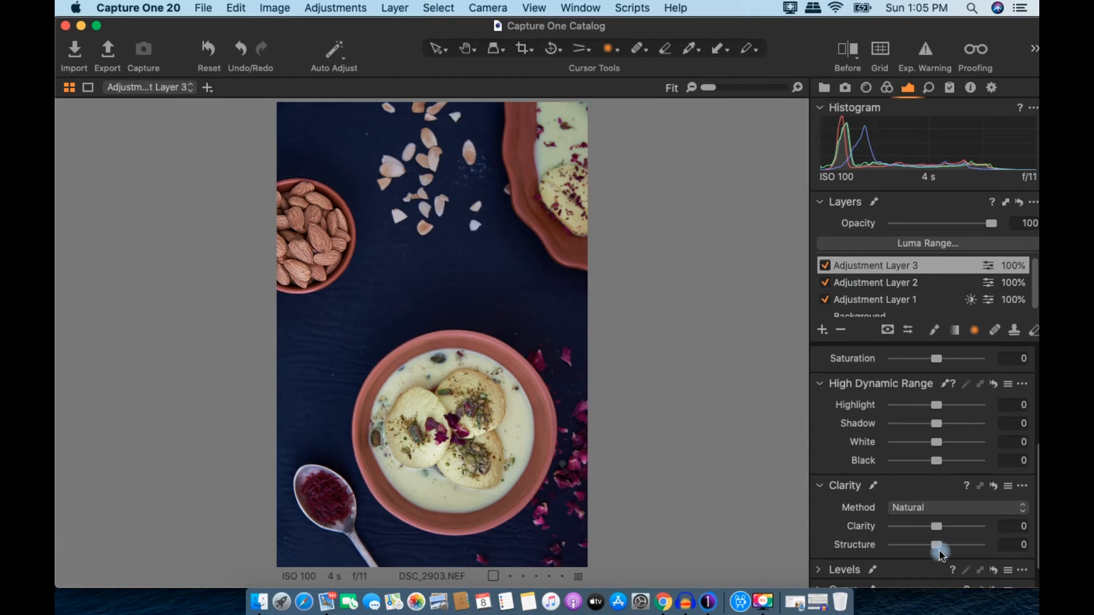
pyautogui.moveTo(968, 546); pyautogui.dragTo(962, 545)
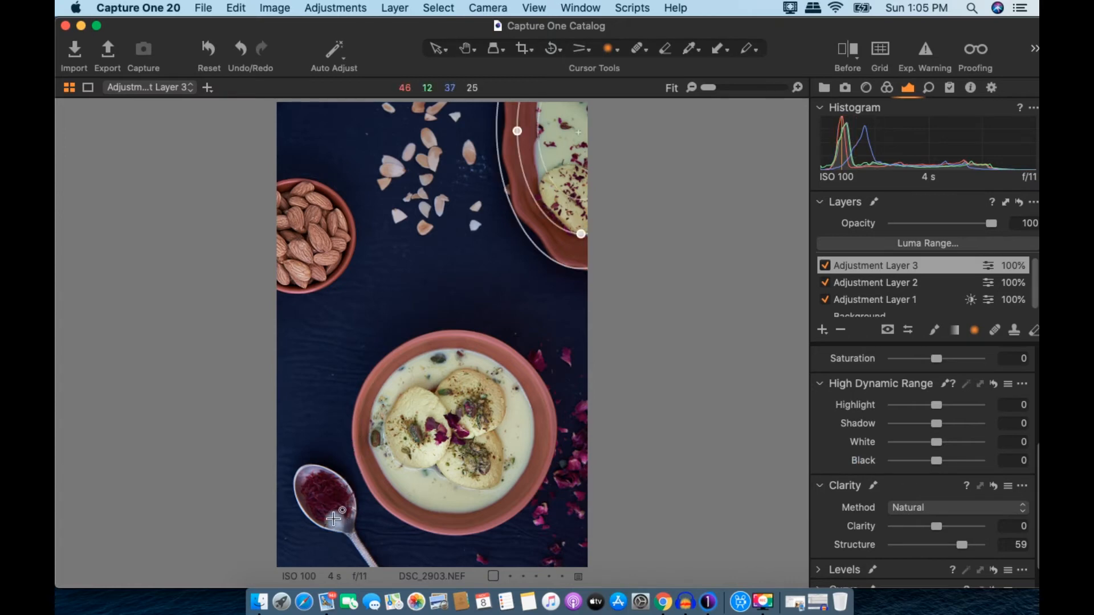
pyautogui.click(822, 330)
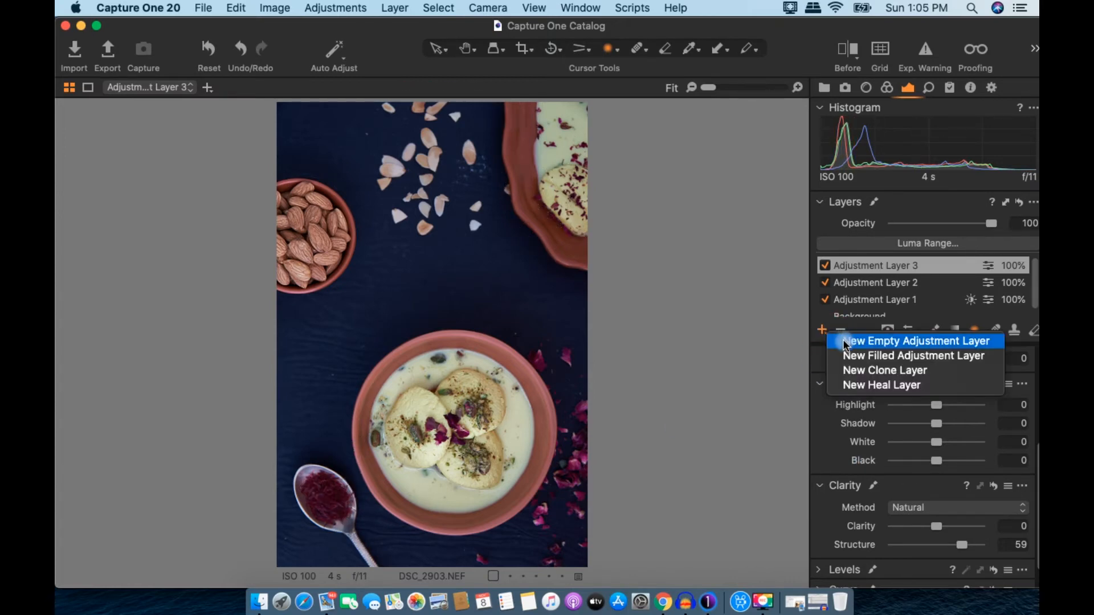
# Step: Add Adjustment Layer 4 with a rotated, inverted radial mask on the saffron spoon; Structure 100, Shadow 16
pyautogui.click(844, 345)
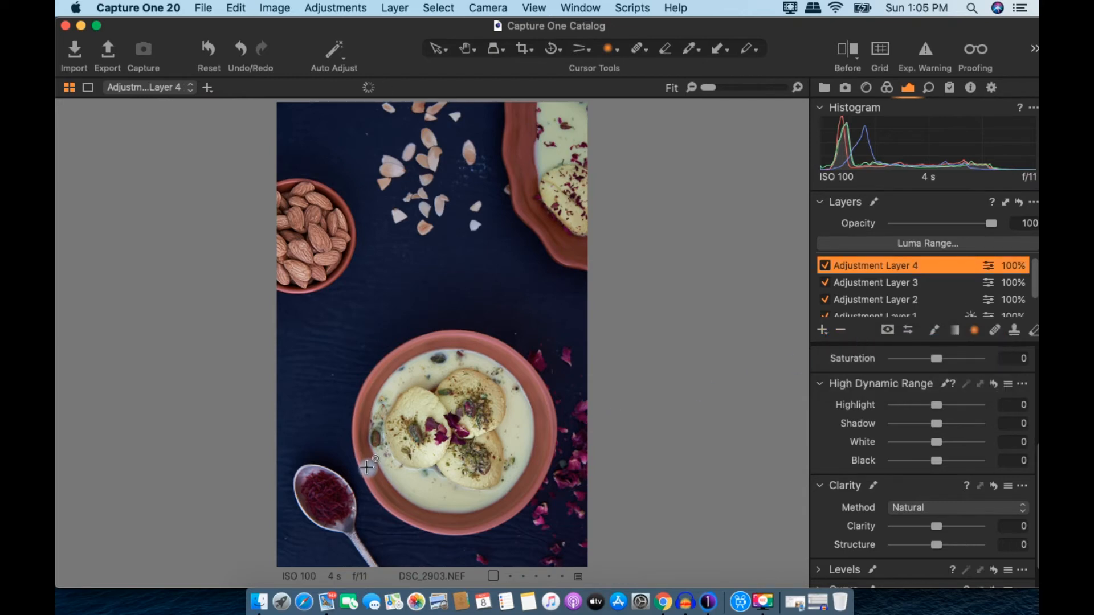
pyautogui.moveTo(327, 510); pyautogui.dragTo(360, 558)
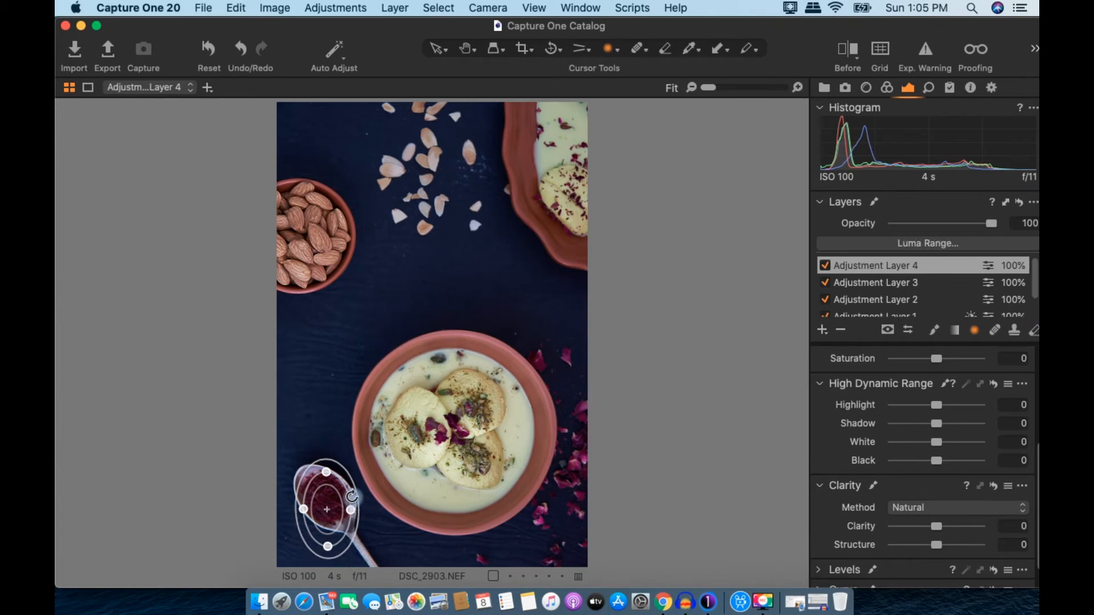
pyautogui.moveTo(354, 495); pyautogui.dragTo(329, 500)
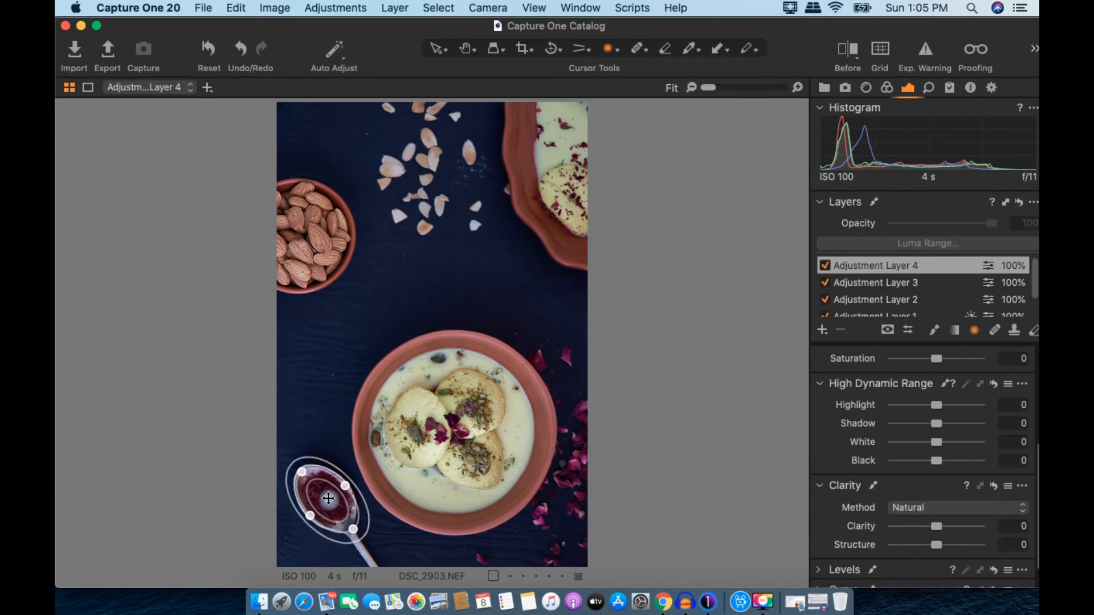
pyautogui.rightClick(989, 266)
pyautogui.click(896, 287)
pyautogui.moveTo(941, 545); pyautogui.dragTo(1002, 546)
pyautogui.moveTo(943, 430); pyautogui.dragTo(944, 426)
# Step: Settle Shadow at 16, lower Highlight to -17 and raise Saturation to 21 on the spoon layer
pyautogui.click(937, 462)
pyautogui.scroll(-1, 939, 464)
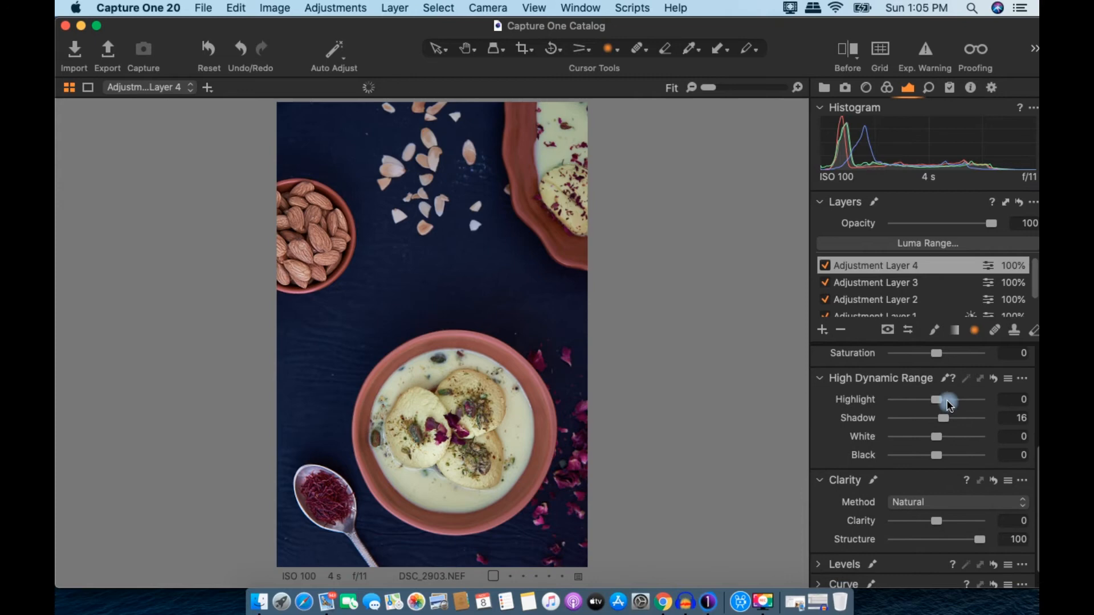
pyautogui.moveTo(936, 403); pyautogui.dragTo(929, 399)
pyautogui.scroll(-3, 946, 453)
pyautogui.scroll(6, 945, 453)
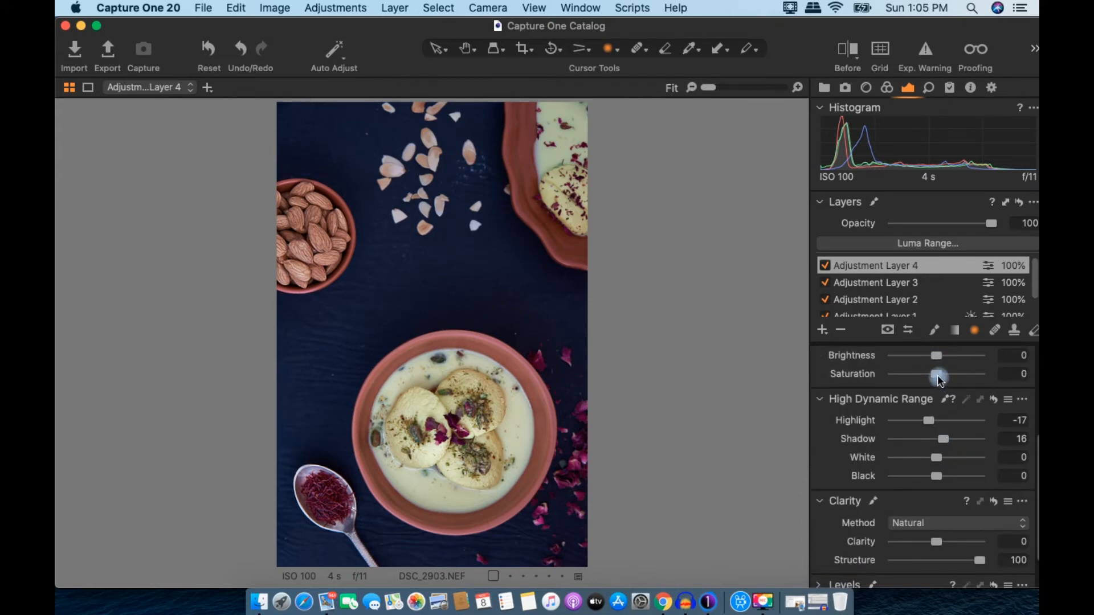
pyautogui.moveTo(939, 375); pyautogui.dragTo(946, 376)
# Step: Compare Adjustment Layer 4 on and off, then bring up the new-layer type choices
pyautogui.click(825, 267)
pyautogui.click(826, 266)
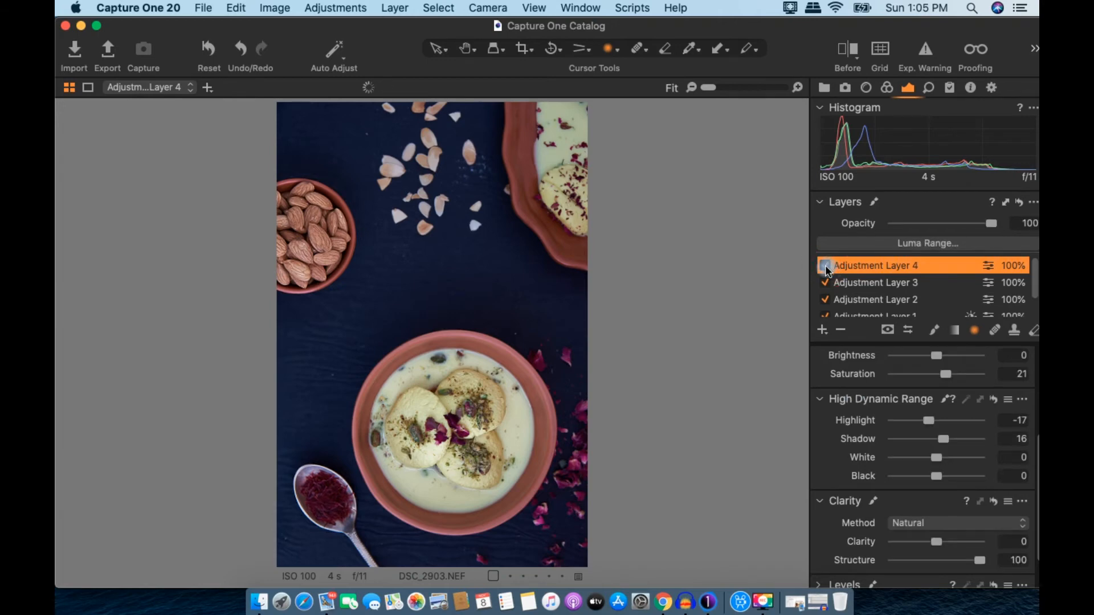
pyautogui.scroll(5, 918, 362)
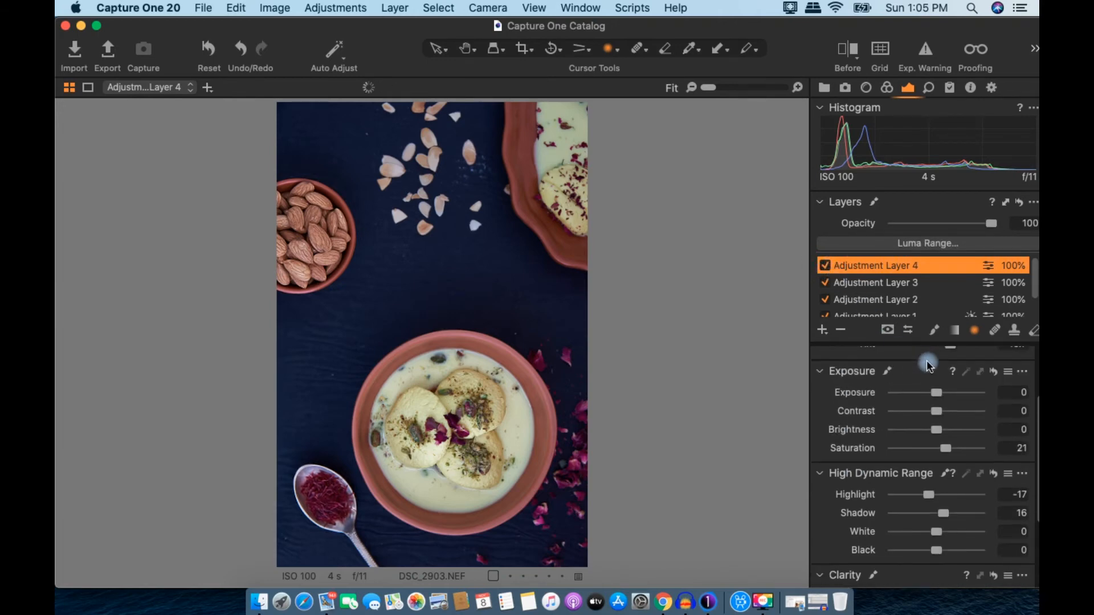
pyautogui.click(824, 332)
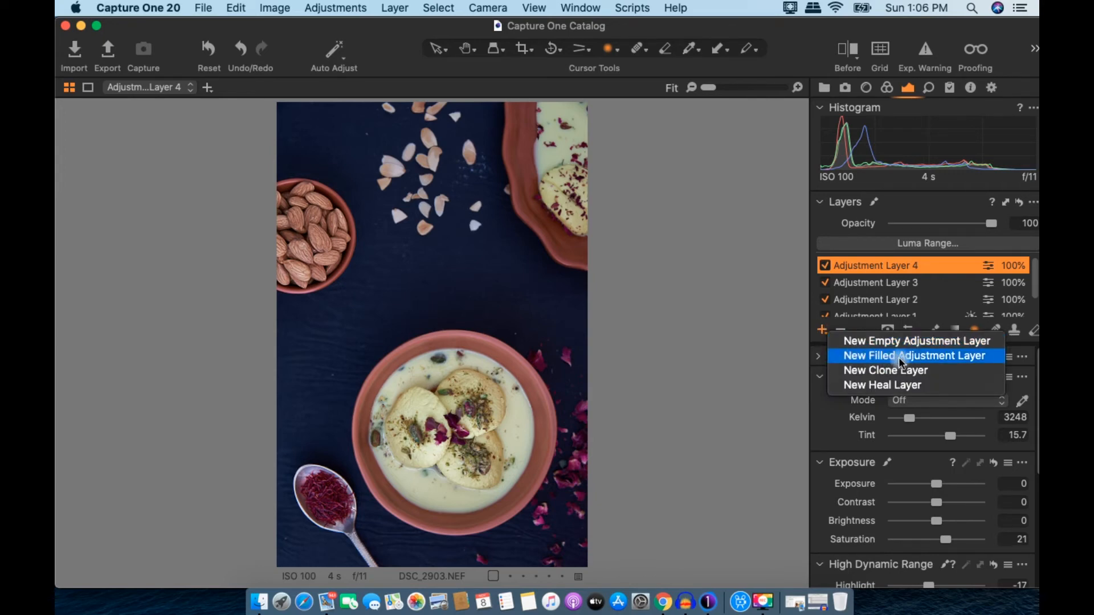
# Step: Add filled Adjustment Layer 5 and restrict its mask to luma range 0–36 with falloff 99
pyautogui.click(901, 356)
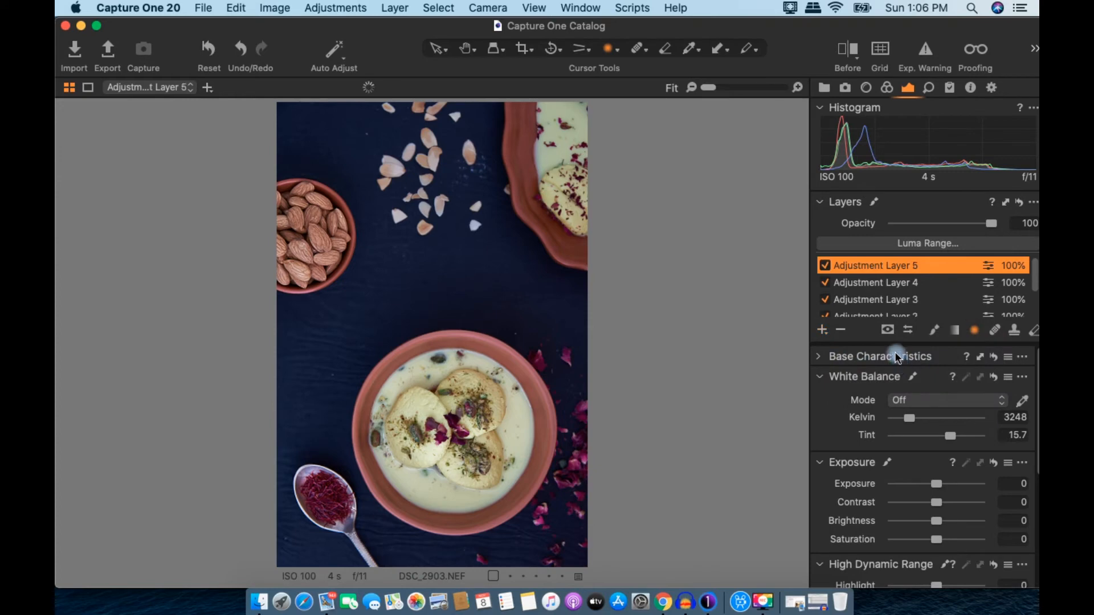
pyautogui.press('m')
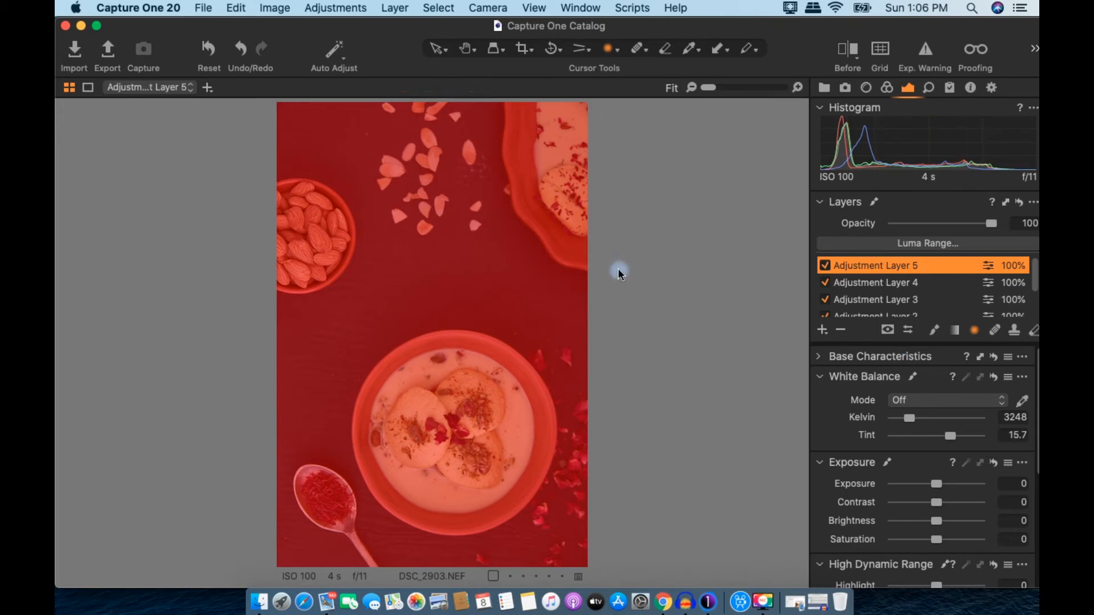
pyautogui.click(932, 245)
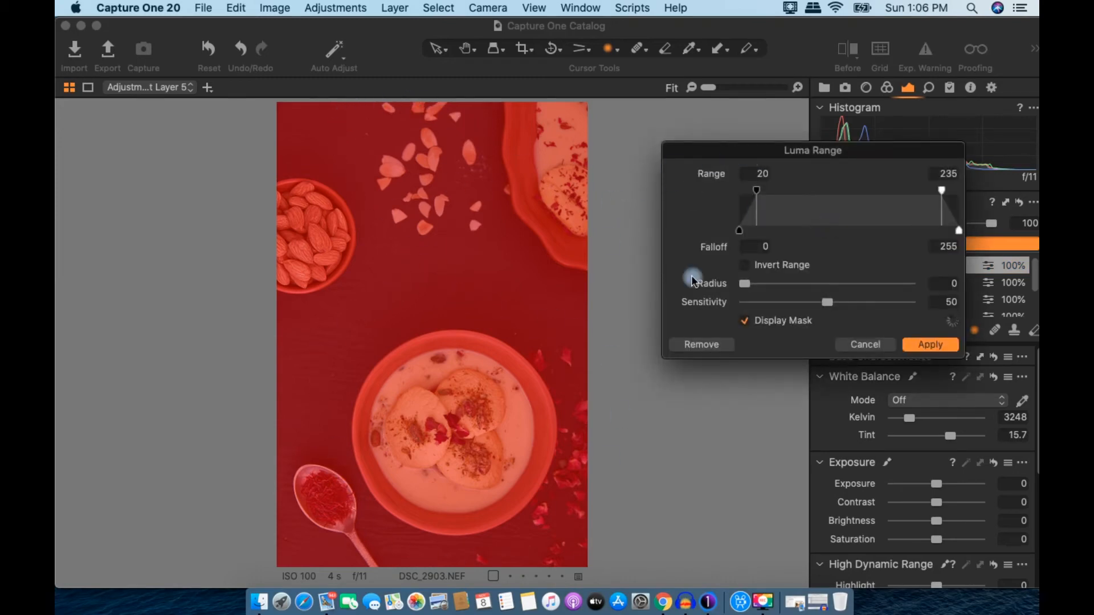
pyautogui.moveTo(756, 191); pyautogui.dragTo(655, 213)
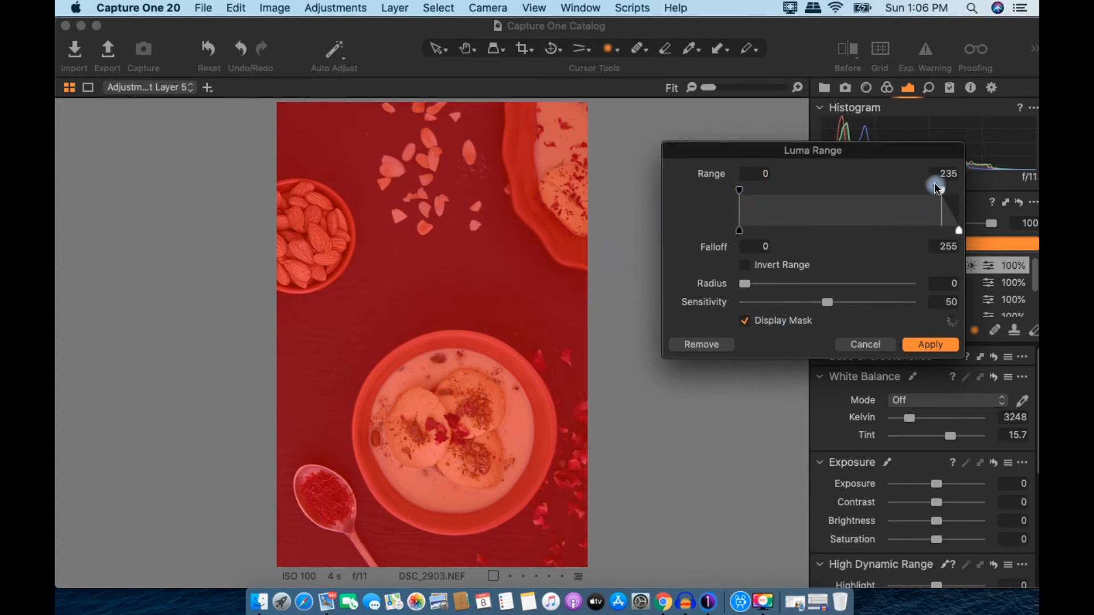
pyautogui.moveTo(940, 190); pyautogui.dragTo(768, 206)
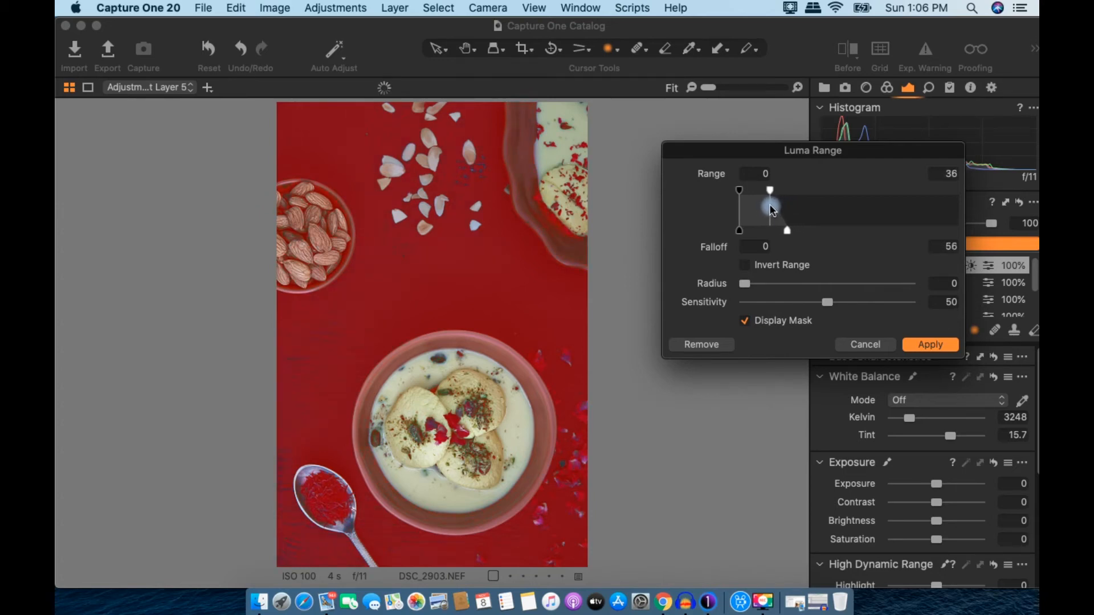
pyautogui.moveTo(784, 230); pyautogui.dragTo(826, 235)
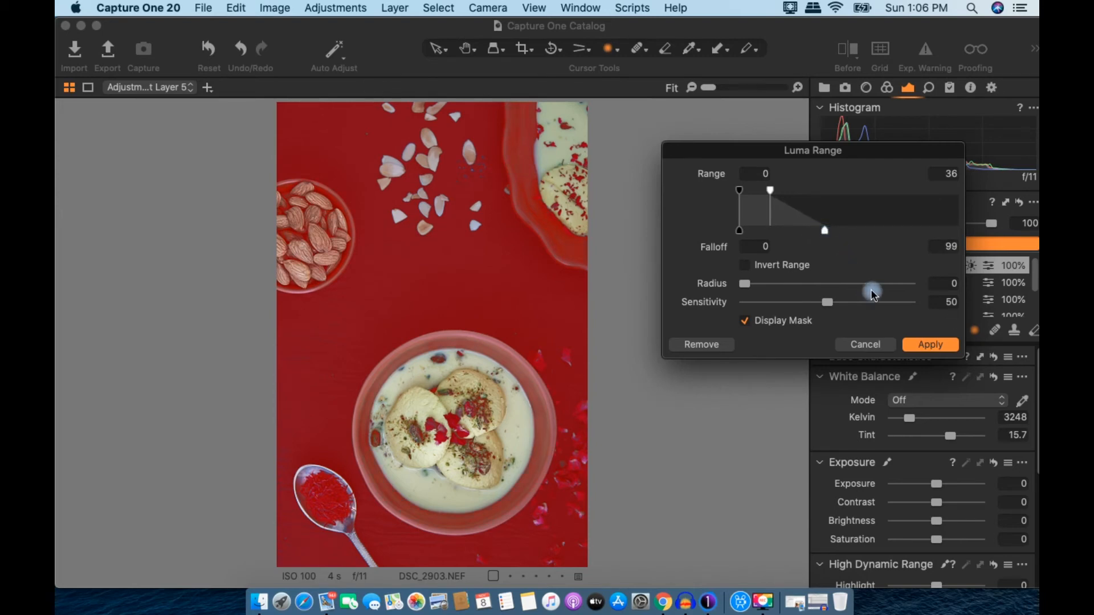
pyautogui.click(942, 345)
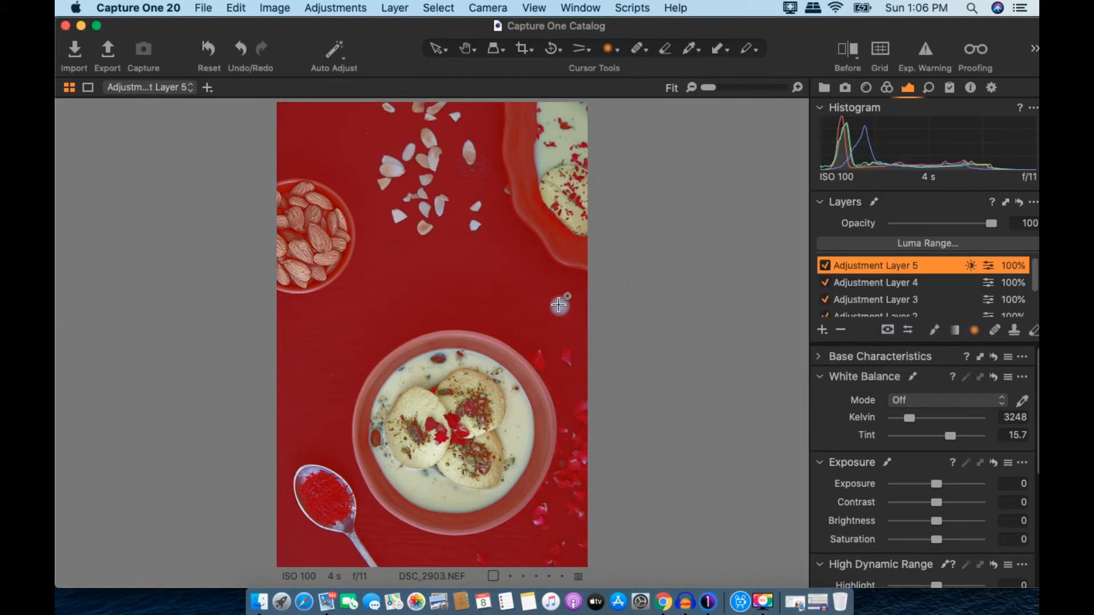
# Step: Zoom in on the almond slivers and refine Adjustment Layer 5's mask edges with radius 4
pyautogui.press('space')
pyautogui.scroll(5, 477, 217)
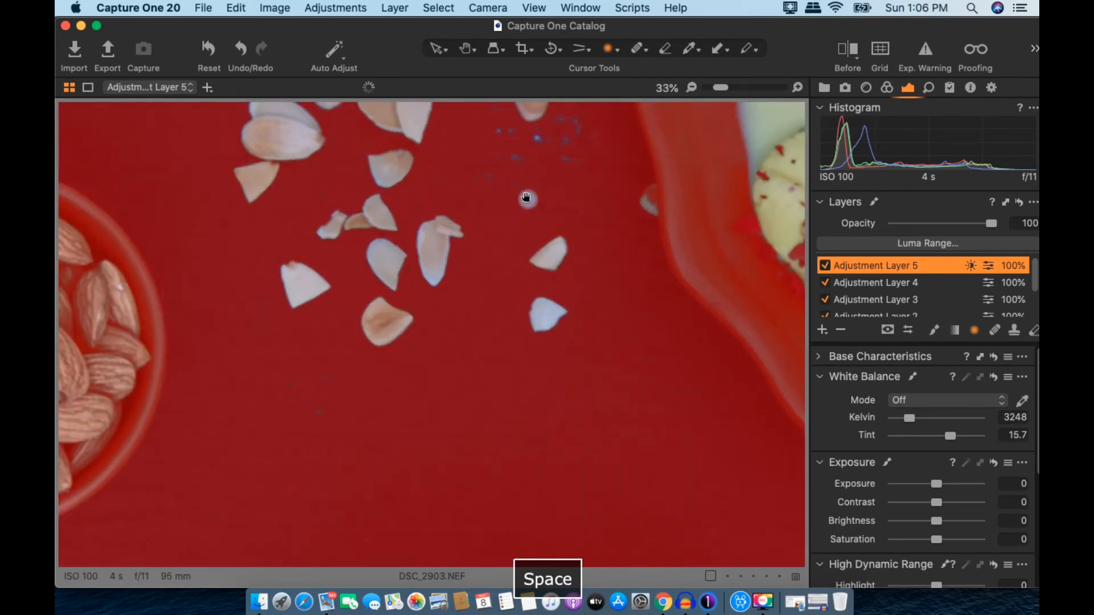
pyautogui.moveTo(530, 190); pyautogui.dragTo(513, 269)
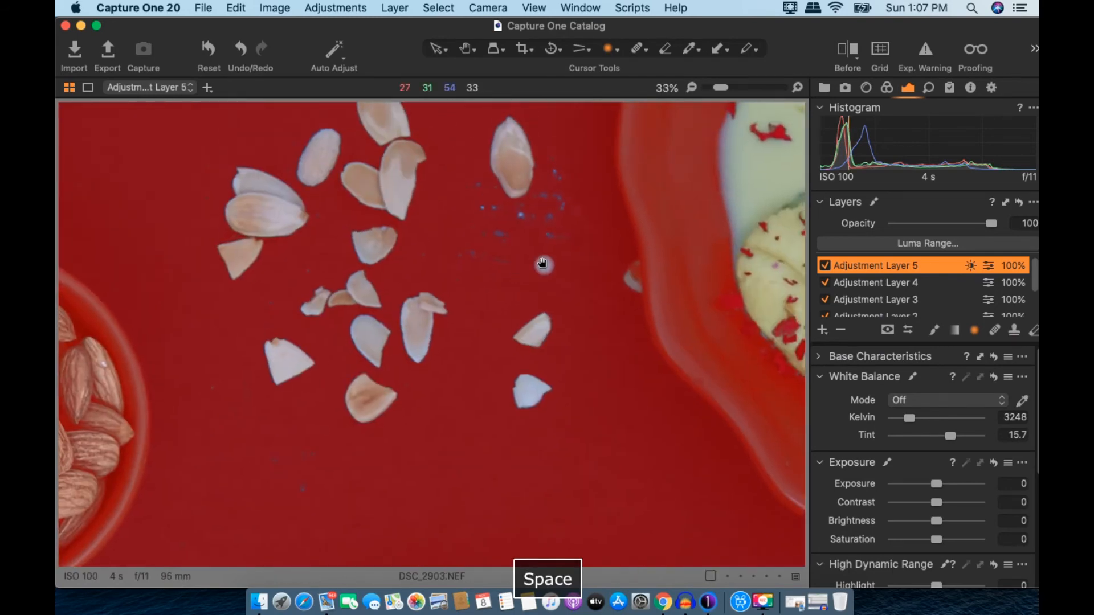
pyautogui.rightClick(987, 265)
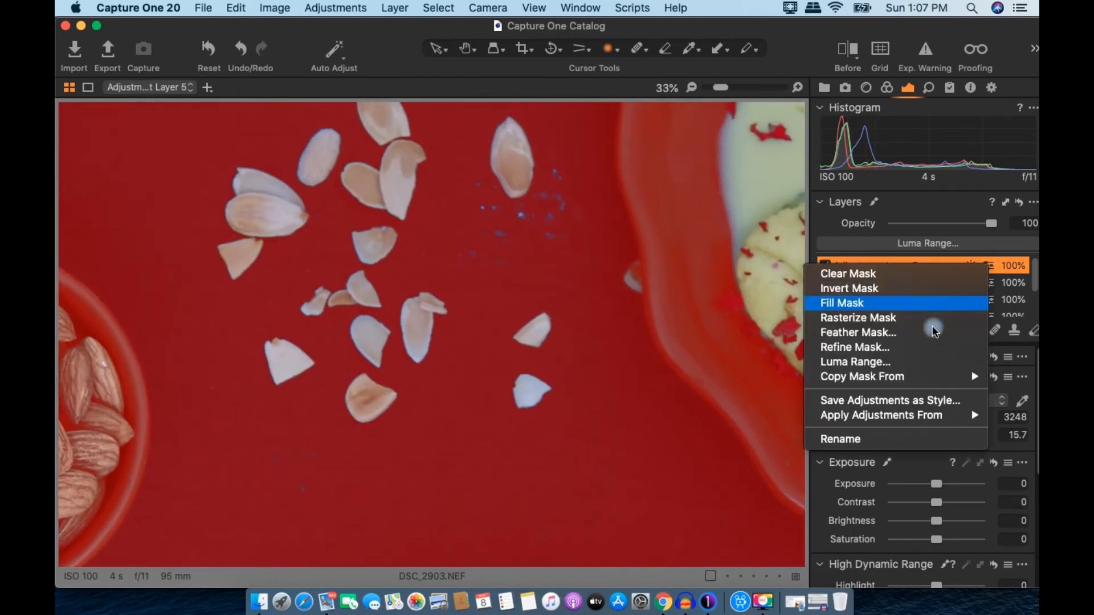
pyautogui.click(902, 350)
pyautogui.moveTo(552, 169); pyautogui.dragTo(538, 170)
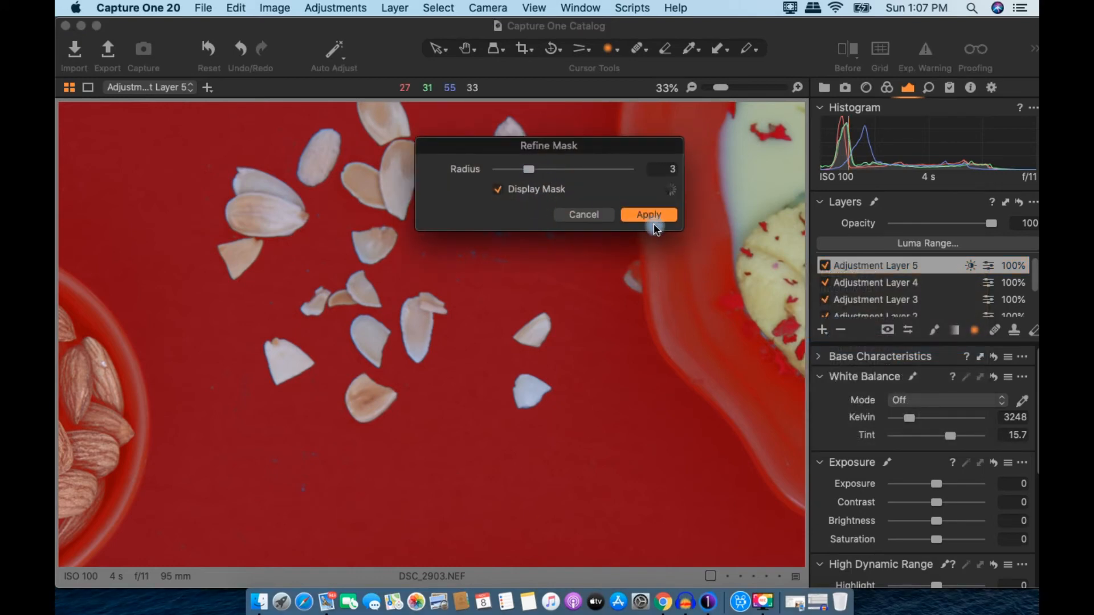
pyautogui.click(534, 170)
pyautogui.moveTo(534, 169); pyautogui.dragTo(545, 171)
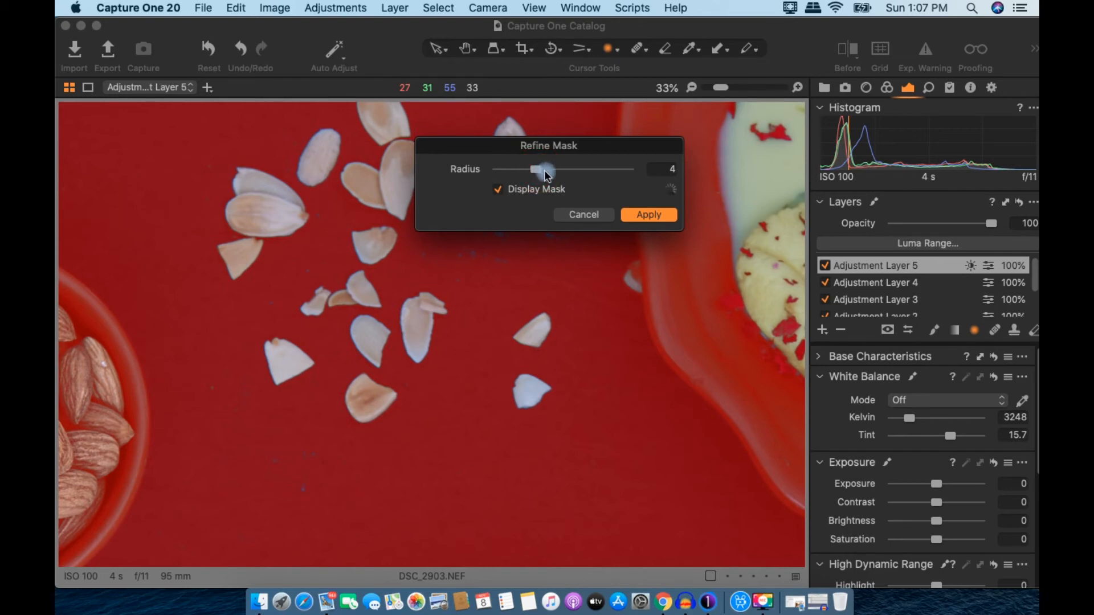
pyautogui.click(654, 216)
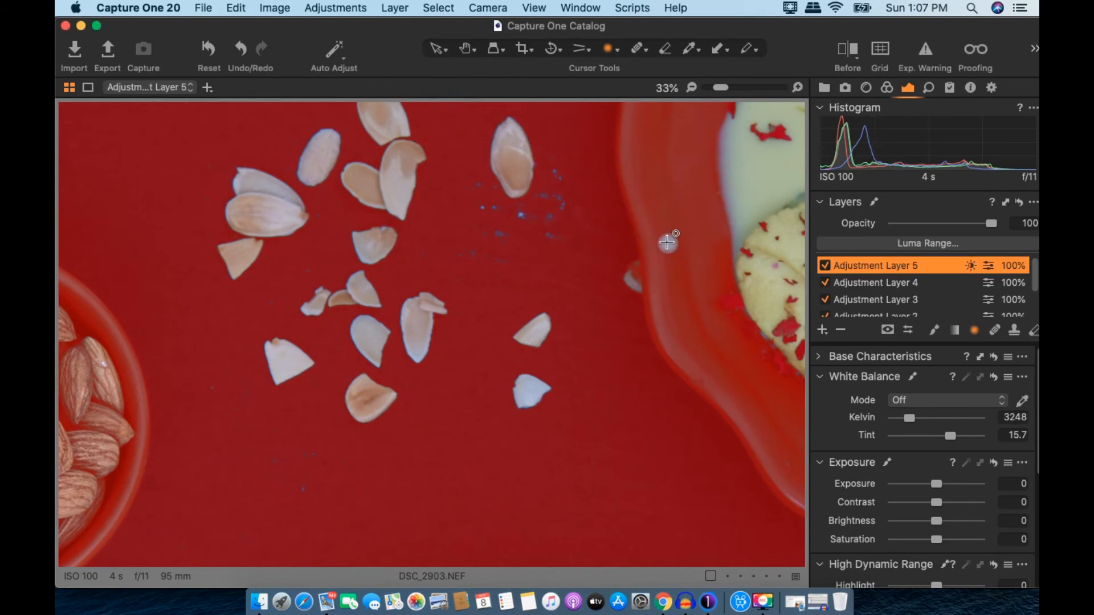
pyautogui.press('space')
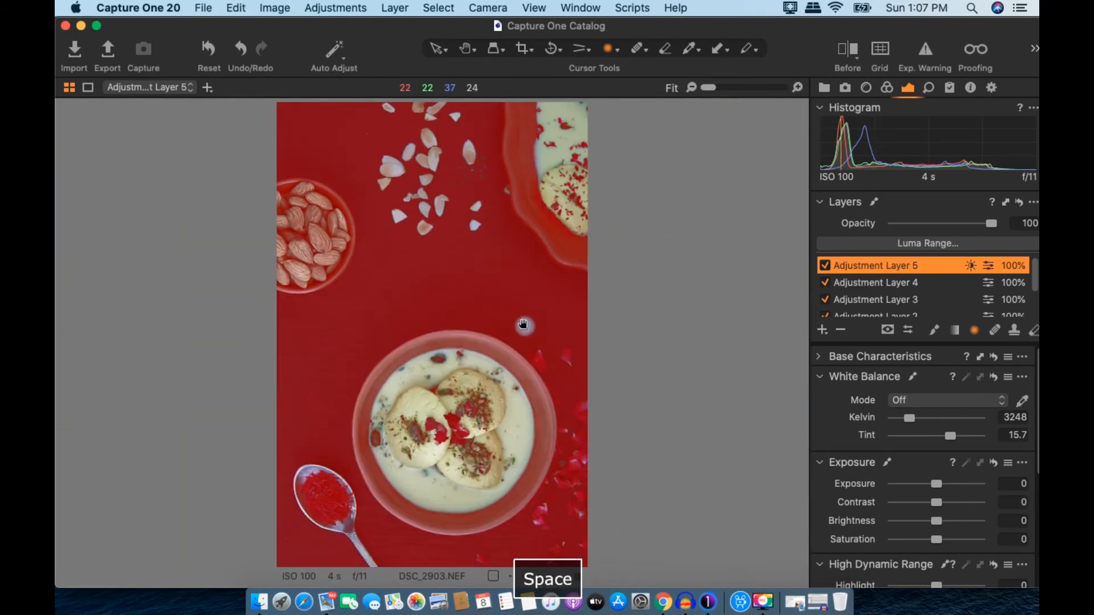
# Step: Hide the mask overlay and drop the background's Structure and Clarity to -100
pyautogui.press('m')
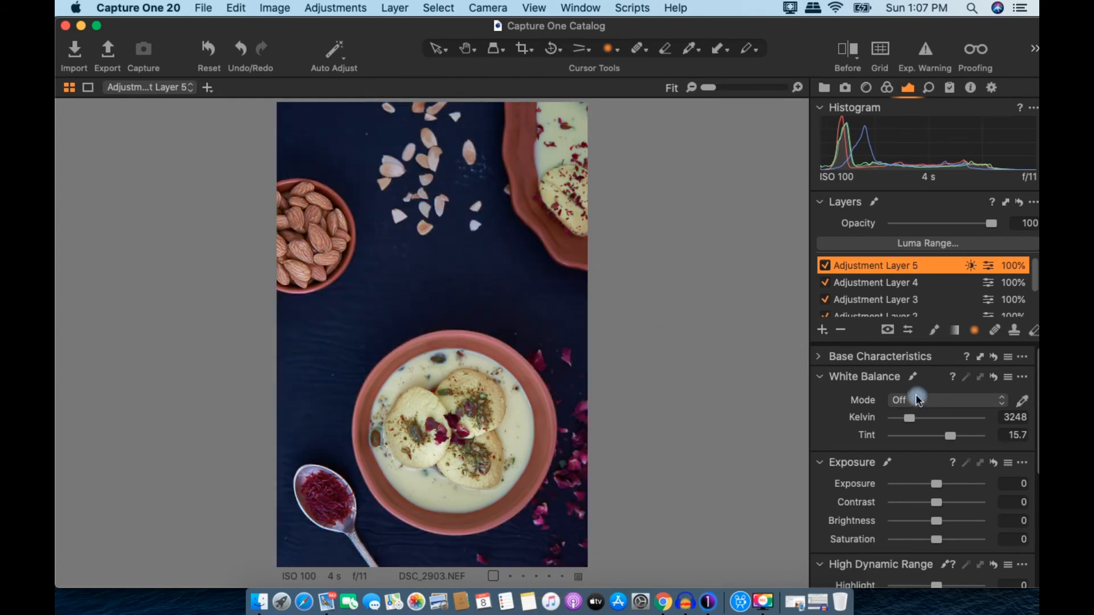
pyautogui.scroll(-5, 918, 394)
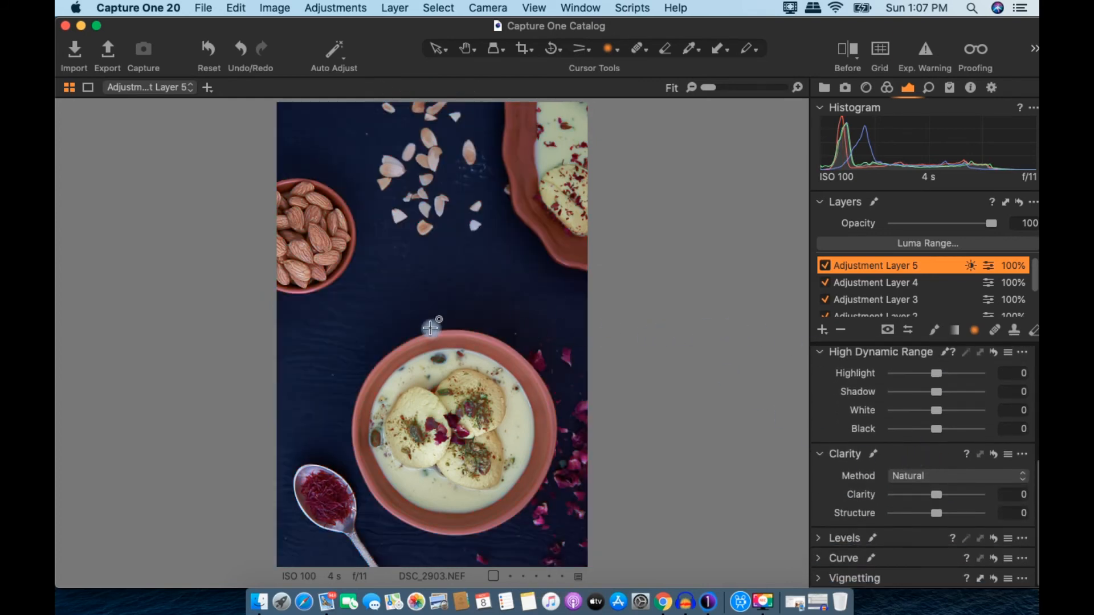
pyautogui.moveTo(938, 515); pyautogui.dragTo(821, 507)
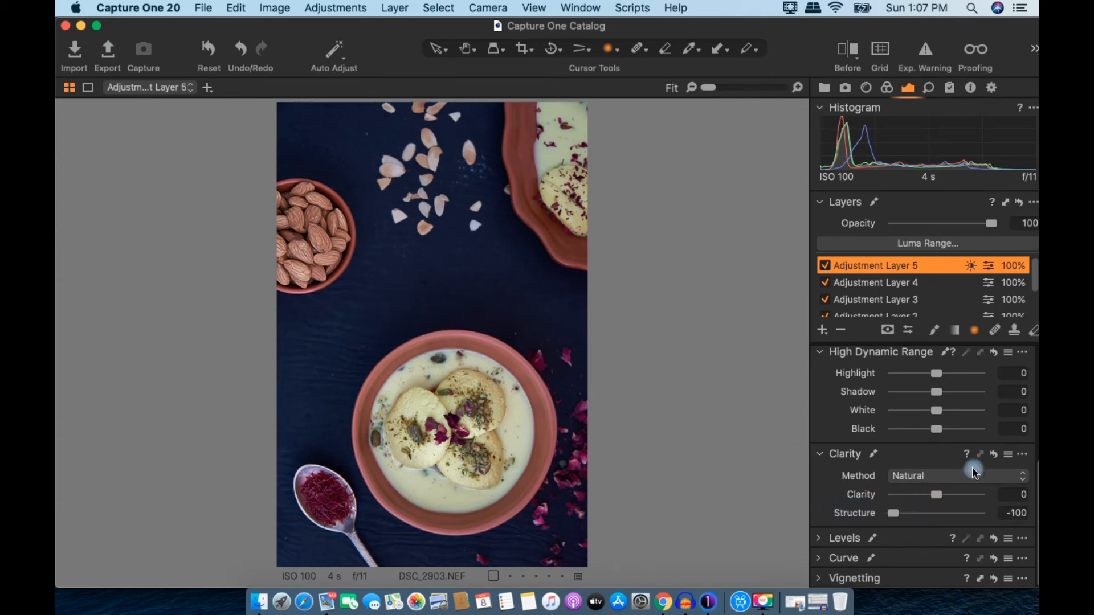
pyautogui.moveTo(936, 496); pyautogui.dragTo(843, 491)
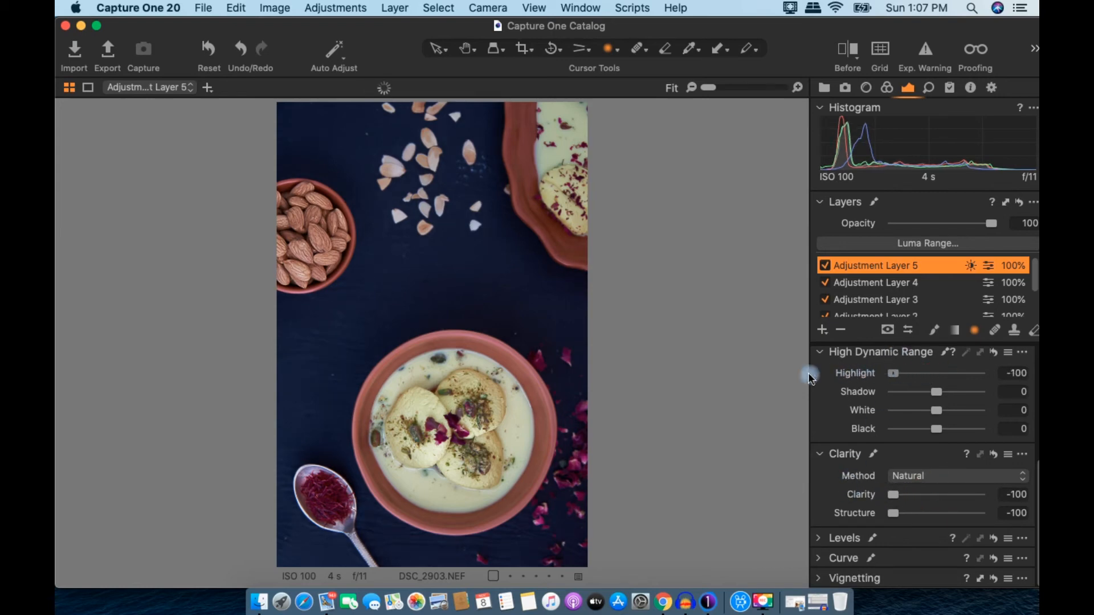
# Step: Lower background Exposure to -0.49, lift Shadow to 2, then compare Adjustment Layer 5 on and off
pyautogui.scroll(5, 922, 381)
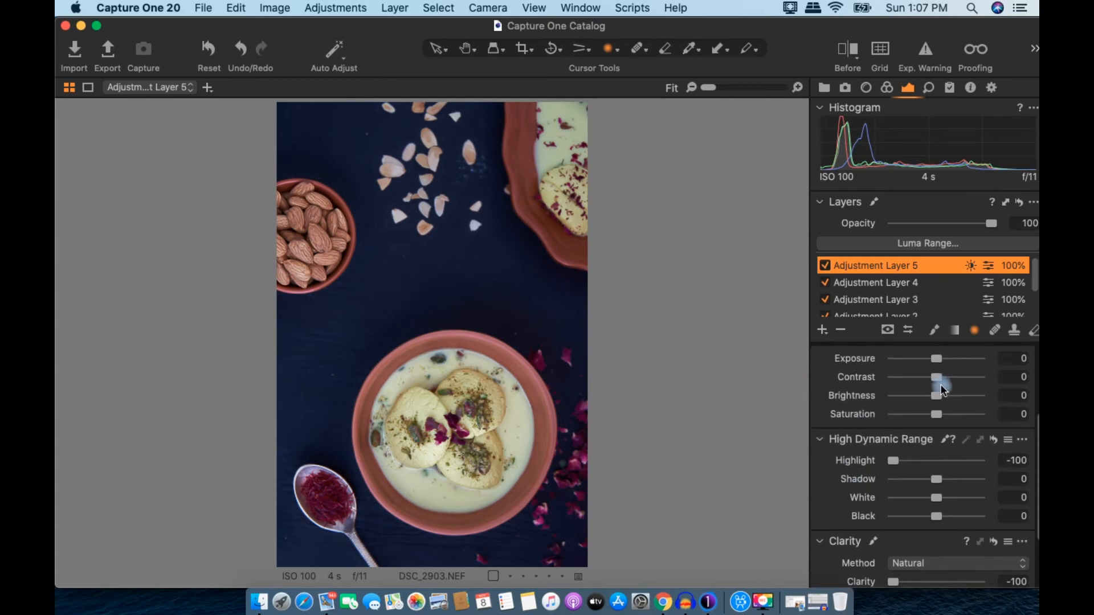
pyautogui.moveTo(936, 358); pyautogui.dragTo(942, 380)
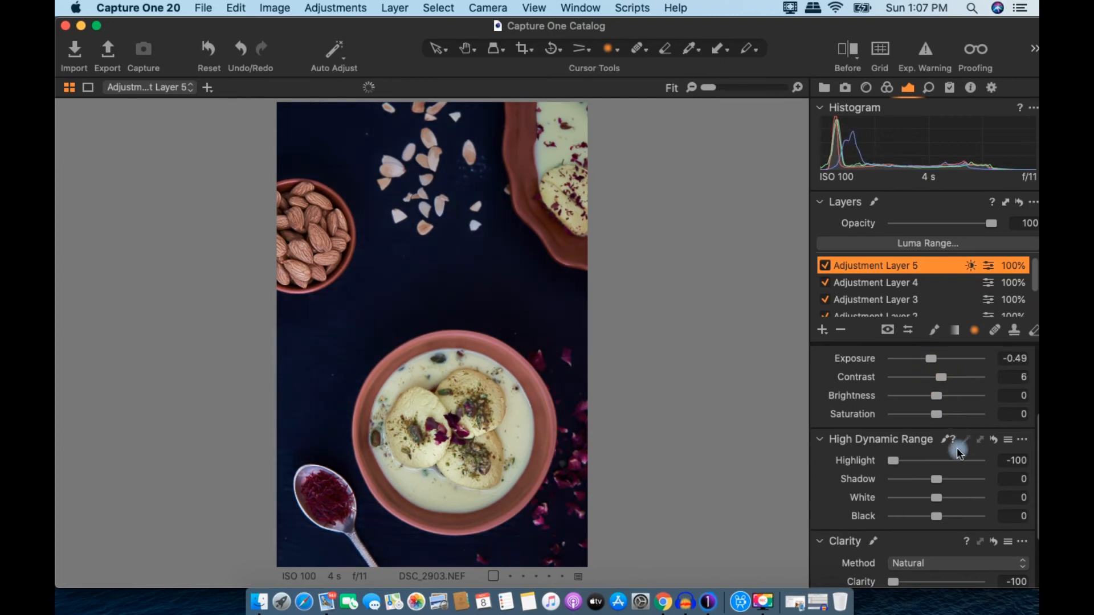
pyautogui.moveTo(941, 480); pyautogui.dragTo(937, 480)
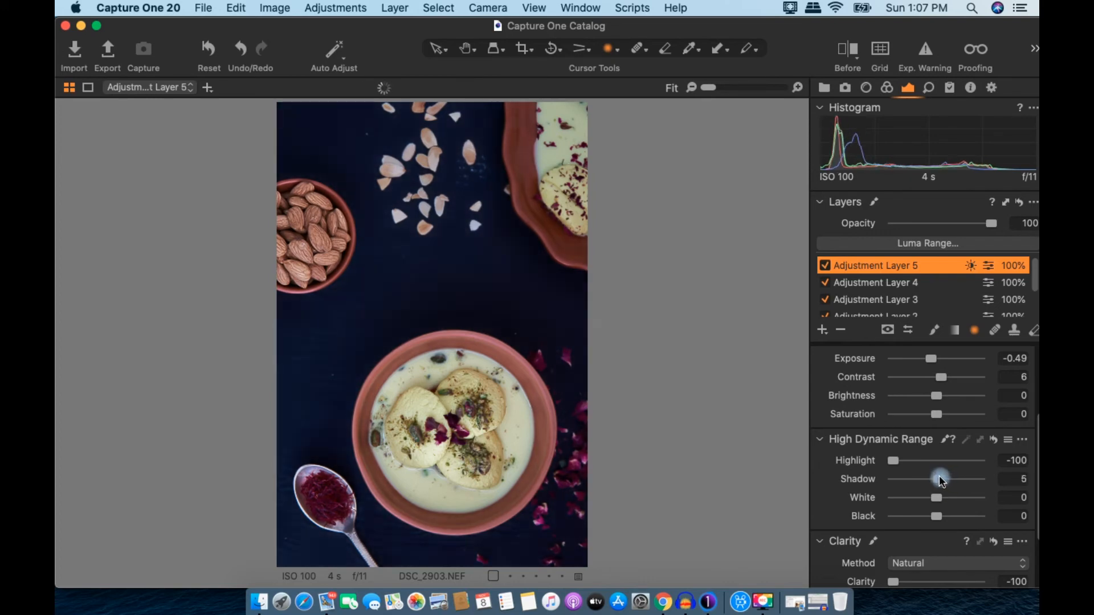
pyautogui.scroll(-1, 938, 428)
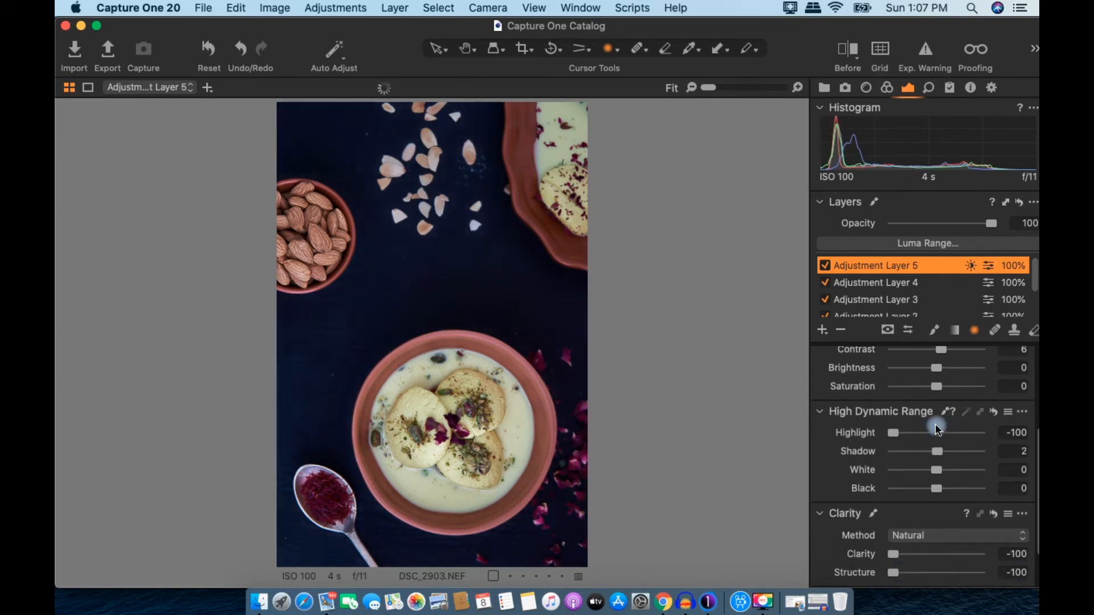
pyautogui.click(823, 267)
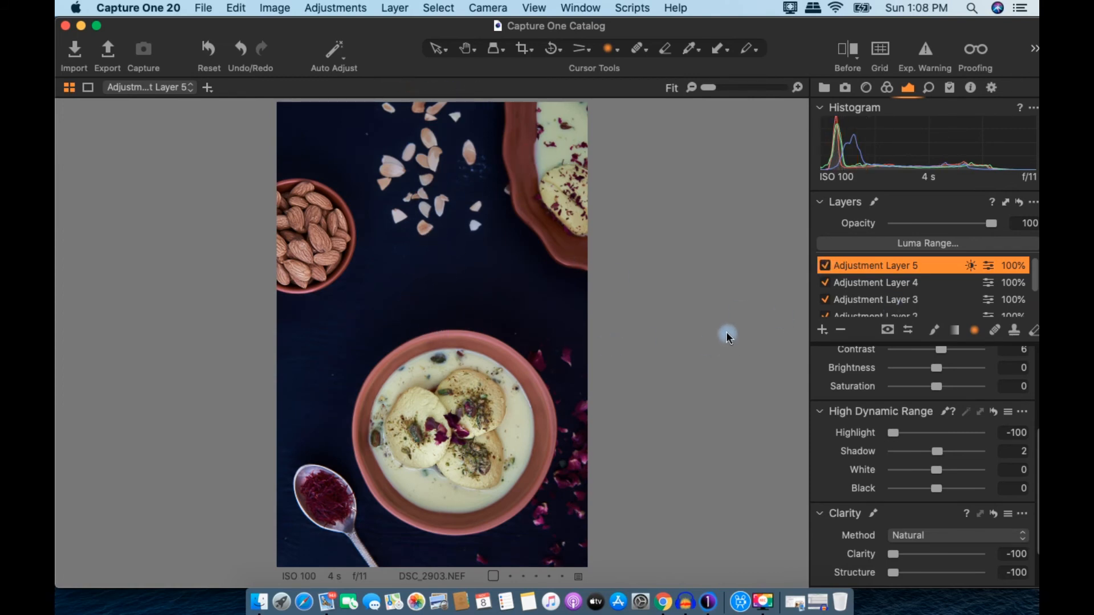
pyautogui.press('space')
pyautogui.click(823, 331)
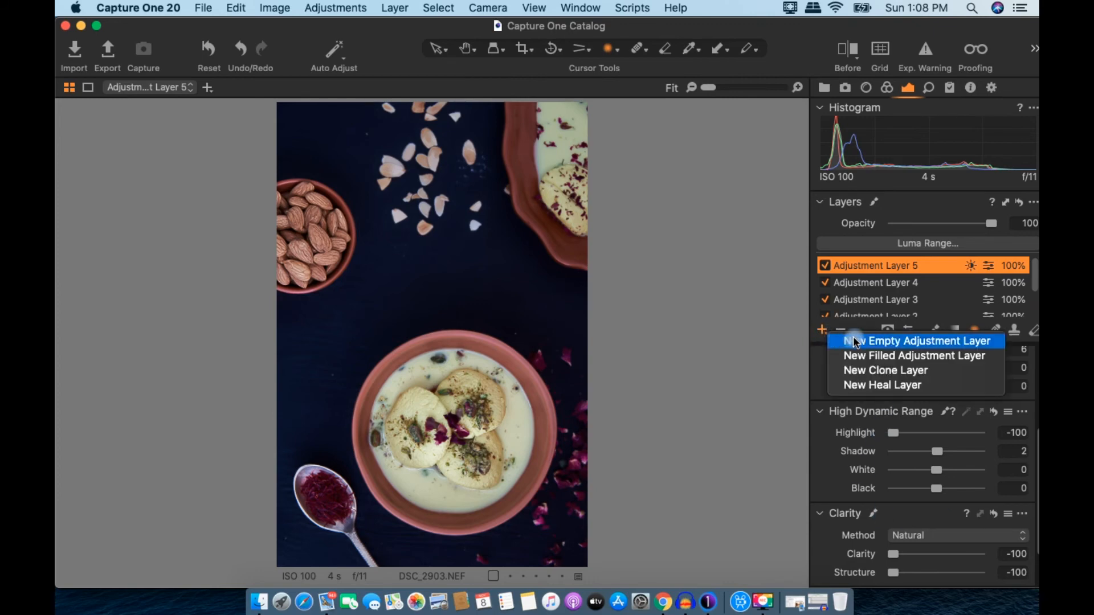
# Step: Add Adjustment Layer 6 and paint a mask over the bowl's terracotta rim with an enlarged brush
pyautogui.click(857, 341)
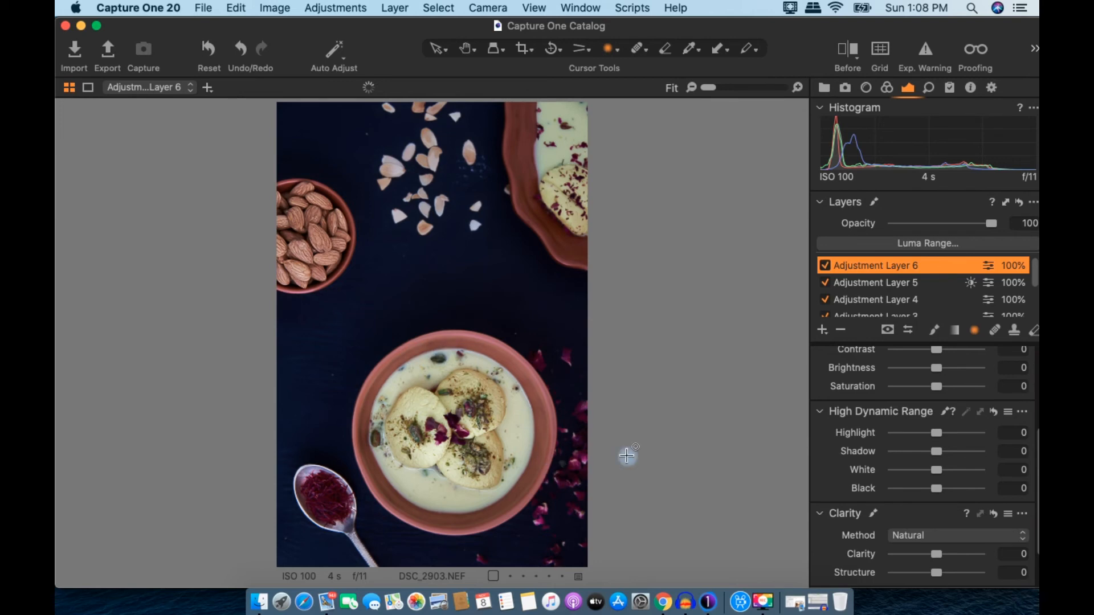
pyautogui.click(935, 330)
pyautogui.press(']')
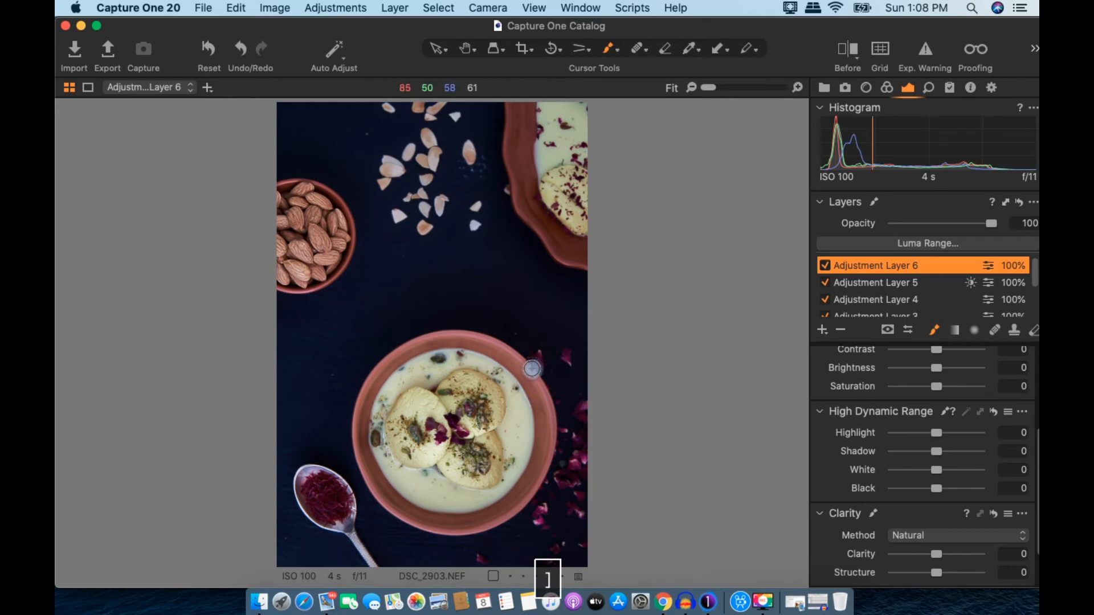
pyautogui.moveTo(499, 351)
pyautogui.mouseDown()
pyautogui.moveTo(534, 387)
pyautogui.moveTo(545, 435)
pyautogui.moveTo(516, 500)
pyautogui.moveTo(462, 523)
pyautogui.moveTo(418, 516)
pyautogui.moveTo(382, 490)
pyautogui.moveTo(354, 422)
pyautogui.moveTo(373, 378)
pyautogui.moveTo(403, 355)
pyautogui.moveTo(473, 344)
pyautogui.moveTo(547, 411)
pyautogui.mouseUp()
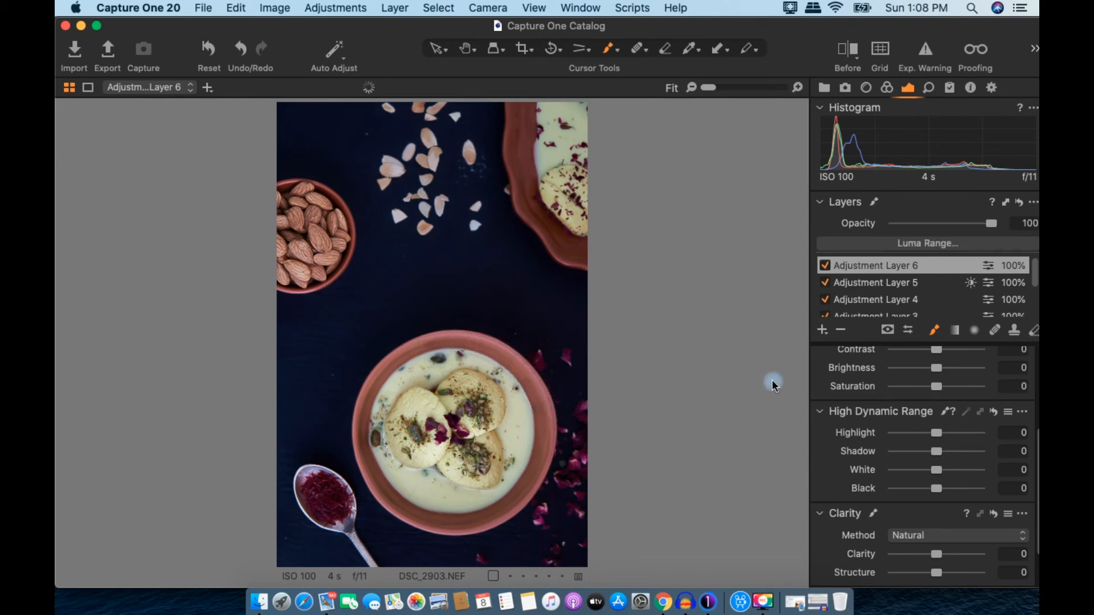
pyautogui.press('m')
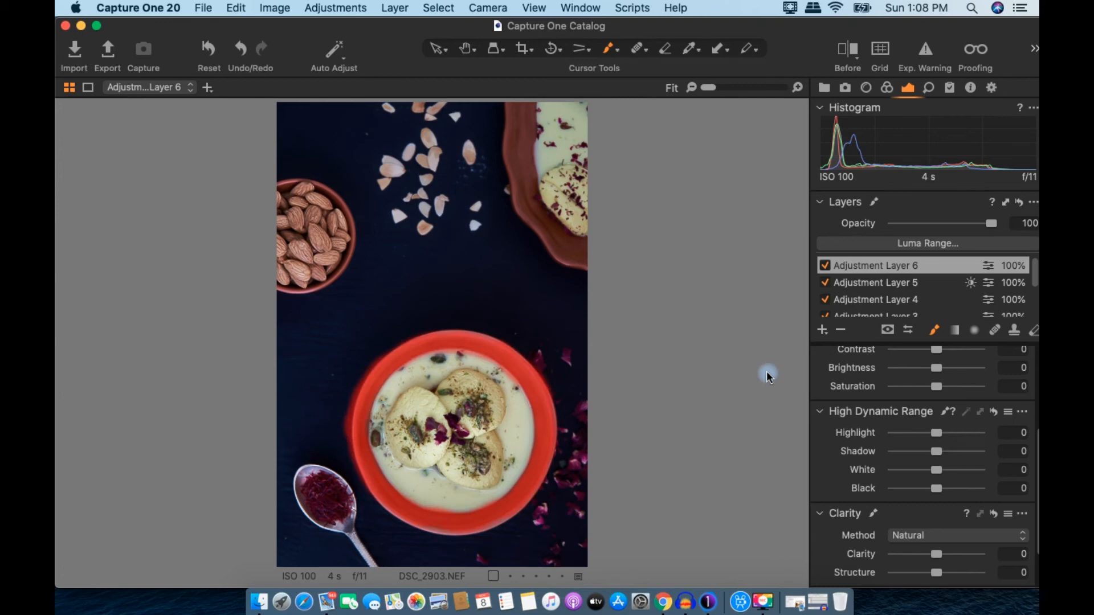
# Step: Zoom in and erase the mask spill beside the bowl near the saffron spoon
pyautogui.click(1034, 334)
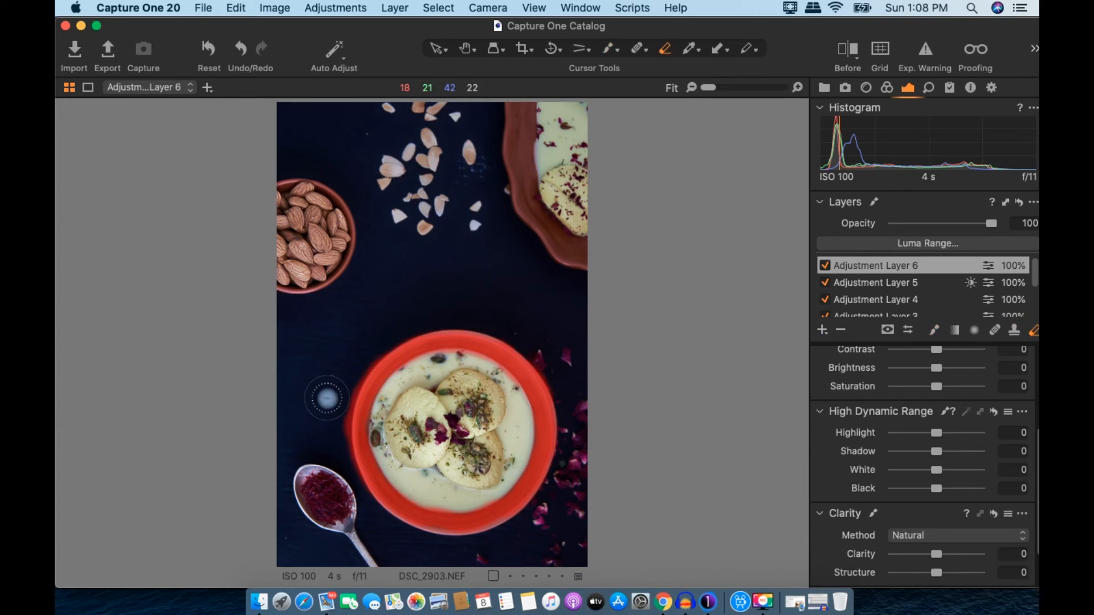
pyautogui.press('space')
pyautogui.click(330, 388)
pyautogui.moveTo(330, 390); pyautogui.dragTo(316, 268)
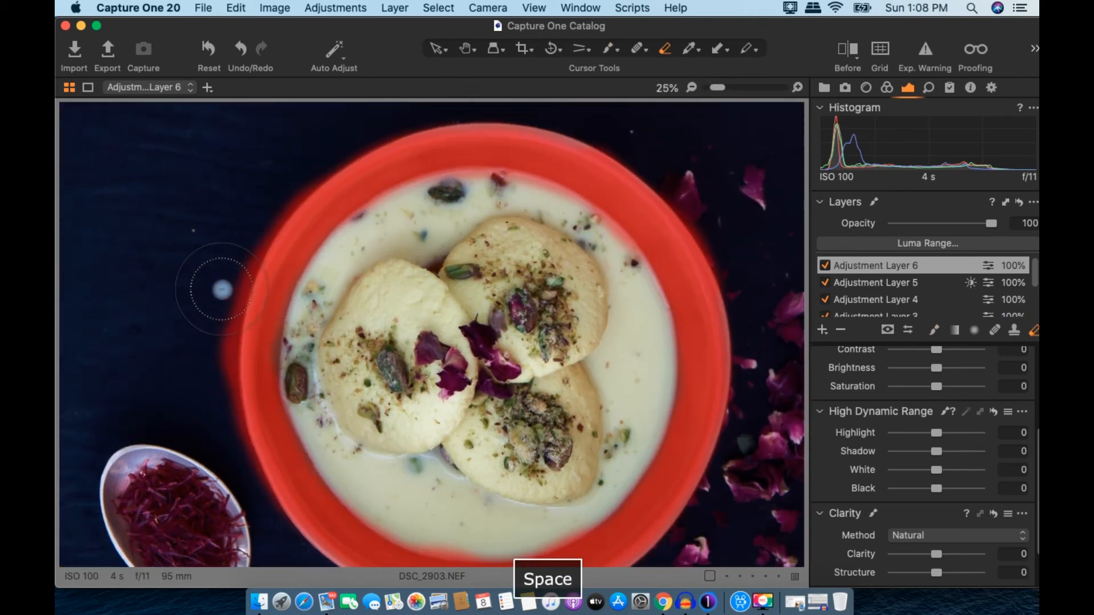
pyautogui.press('[')
pyautogui.press('[')
pyautogui.moveTo(308, 175)
pyautogui.mouseDown()
pyautogui.moveTo(241, 256)
pyautogui.moveTo(213, 327)
pyautogui.moveTo(214, 374)
pyautogui.moveTo(241, 256)
pyautogui.moveTo(220, 313)
pyautogui.moveTo(218, 431)
pyautogui.mouseUp()
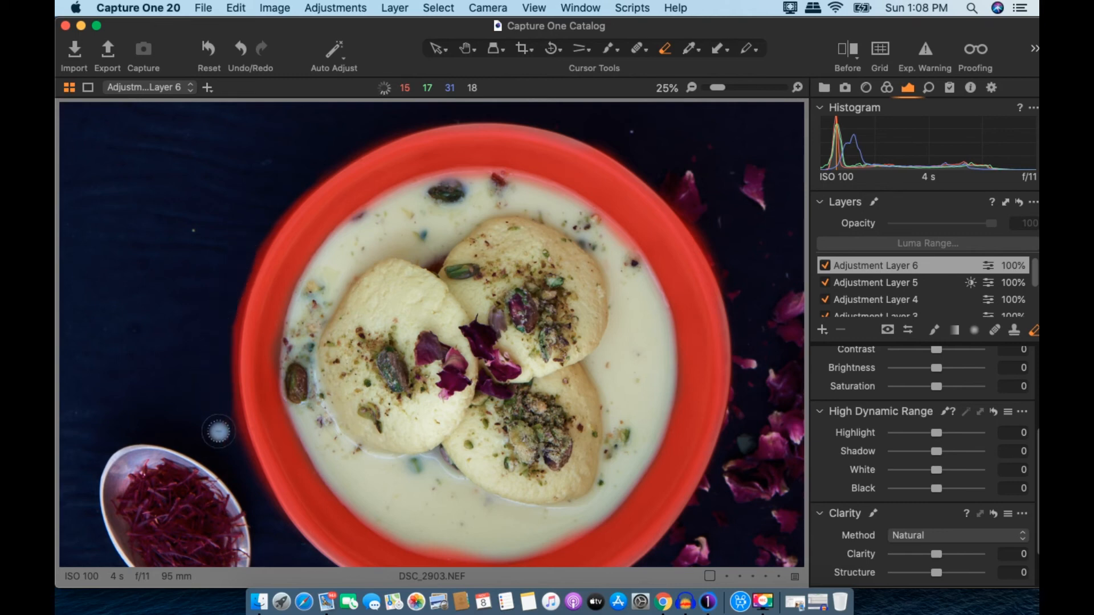
pyautogui.press('space')
pyautogui.moveTo(270, 553); pyautogui.dragTo(270, 438)
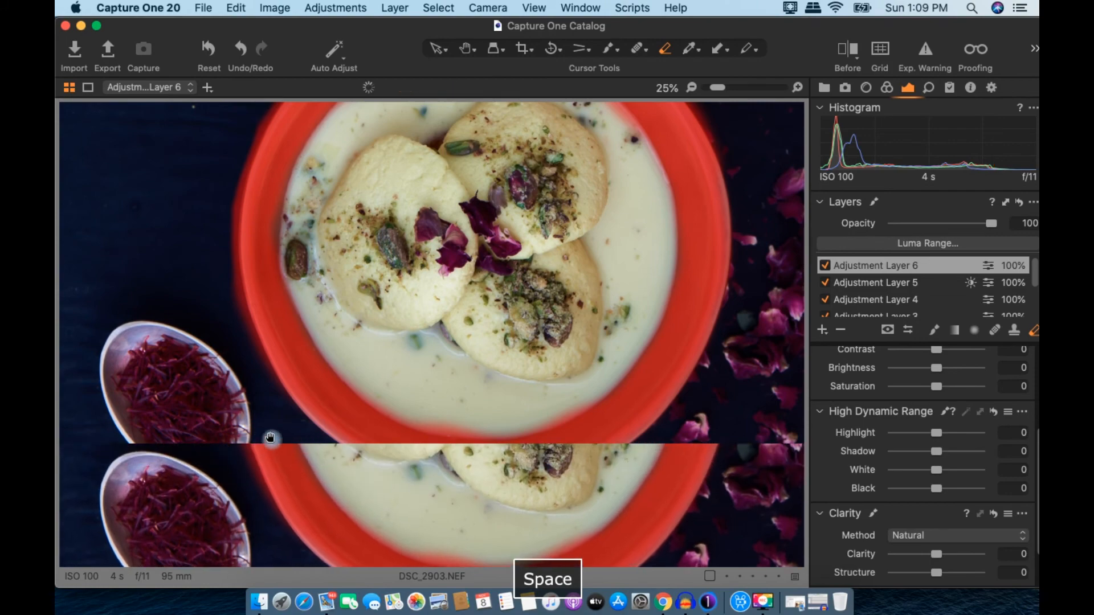
pyautogui.doubleClick(480, 266)
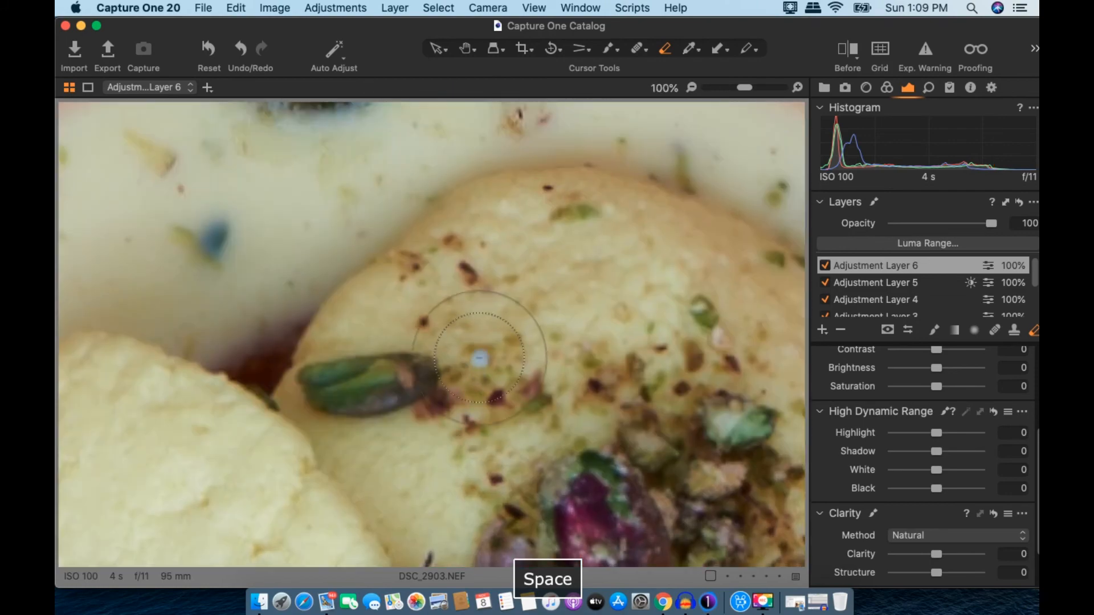
pyautogui.scroll(-5, 480, 358)
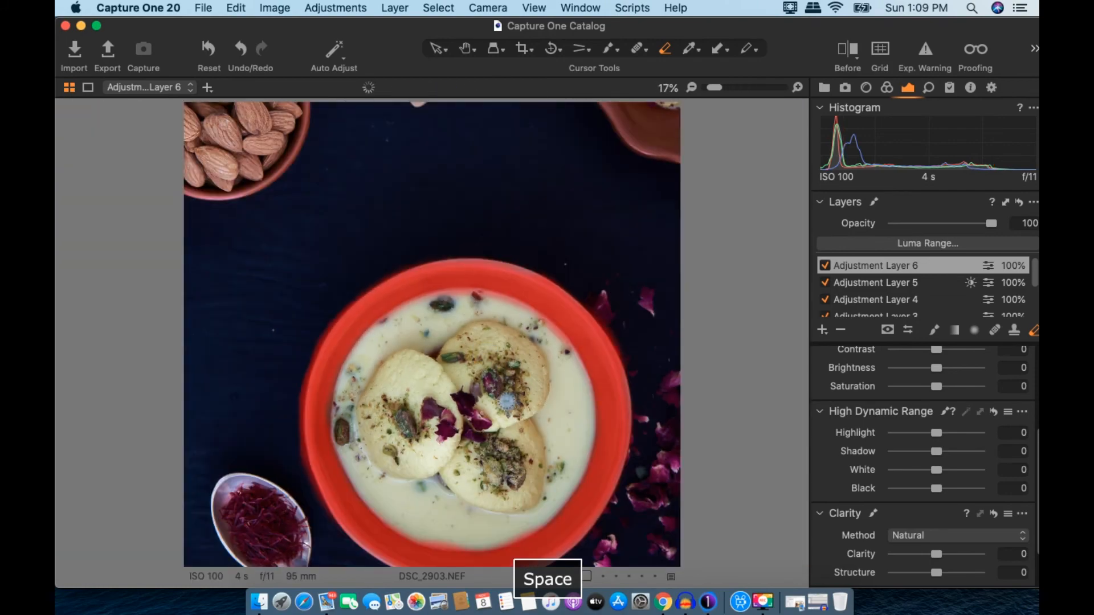
pyautogui.press('space')
pyautogui.moveTo(472, 457); pyautogui.dragTo(458, 387)
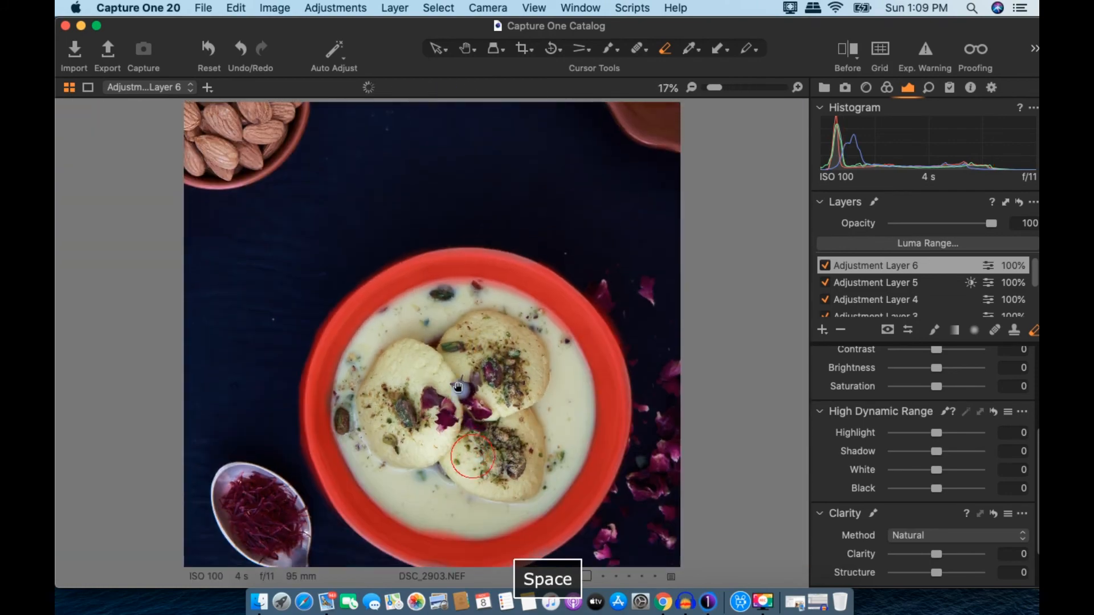
# Step: Refine Adjustment Layer 6's rim mask edges at radius 4 and hide the red overlay
pyautogui.rightClick(991, 265)
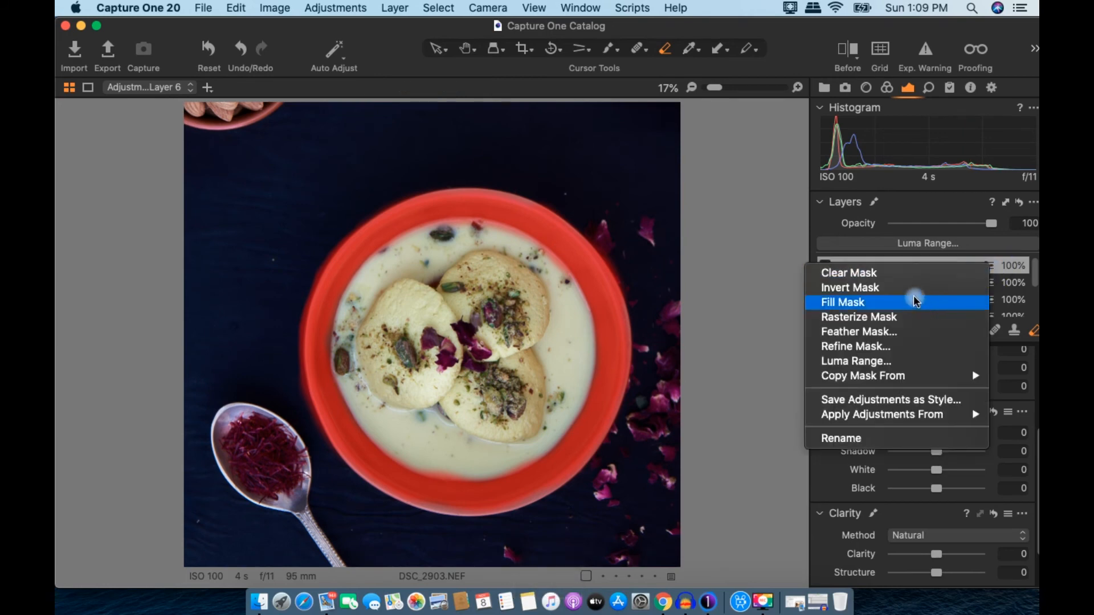
pyautogui.click(900, 347)
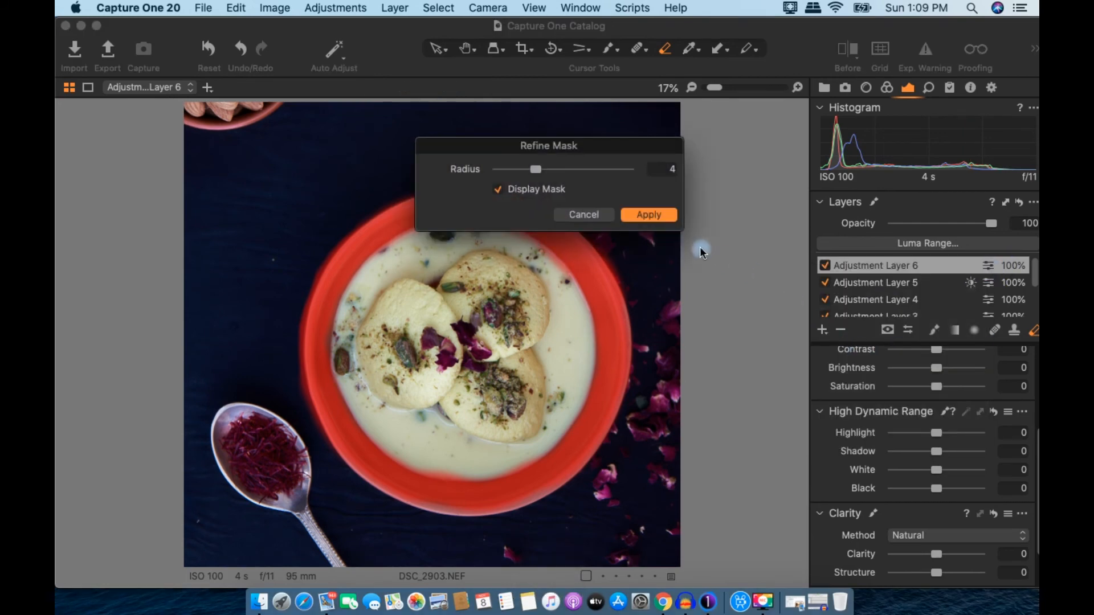
pyautogui.click(648, 220)
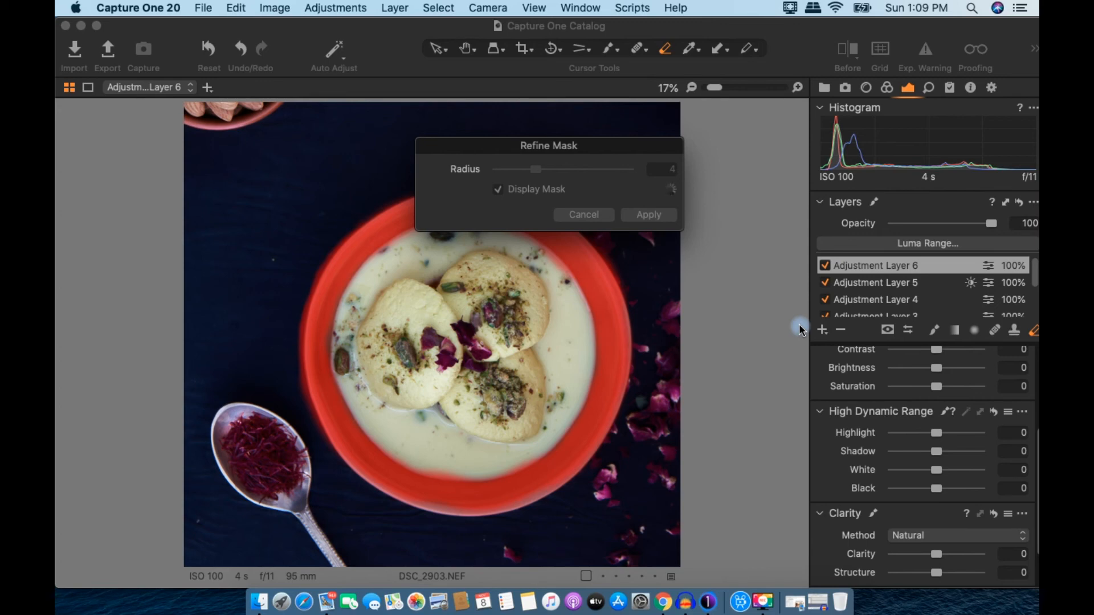
pyautogui.press('m')
# Step: Set the bowl layer to Contrast 15, Saturation 20, Highlight -15 and Shadow 13
pyautogui.scroll(1, 912, 381)
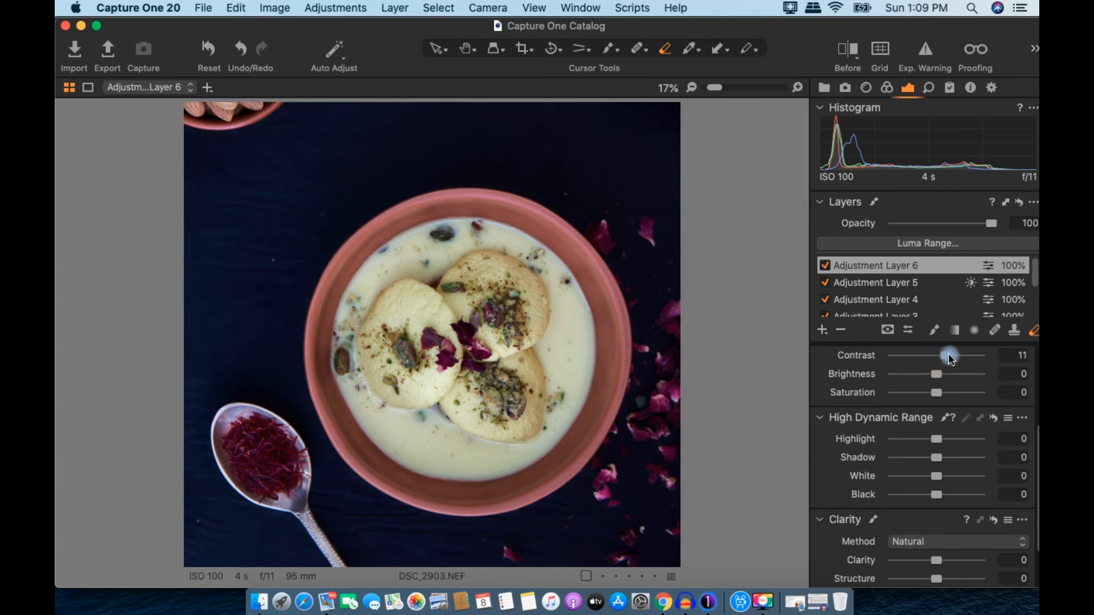
pyautogui.moveTo(936, 393); pyautogui.dragTo(944, 397)
pyautogui.moveTo(937, 446); pyautogui.dragTo(942, 458)
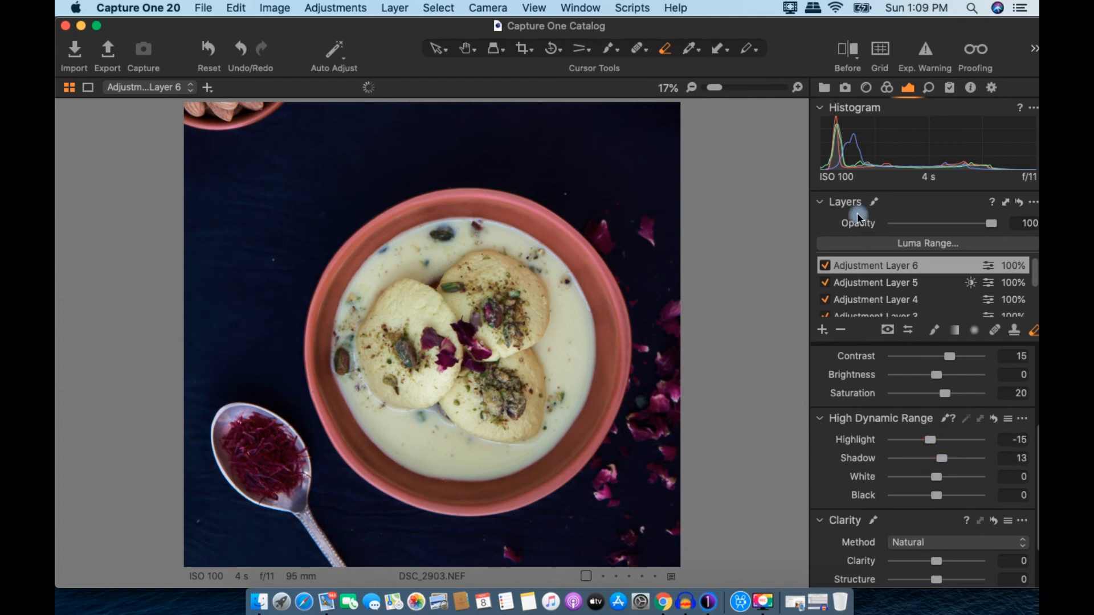
pyautogui.click(888, 88)
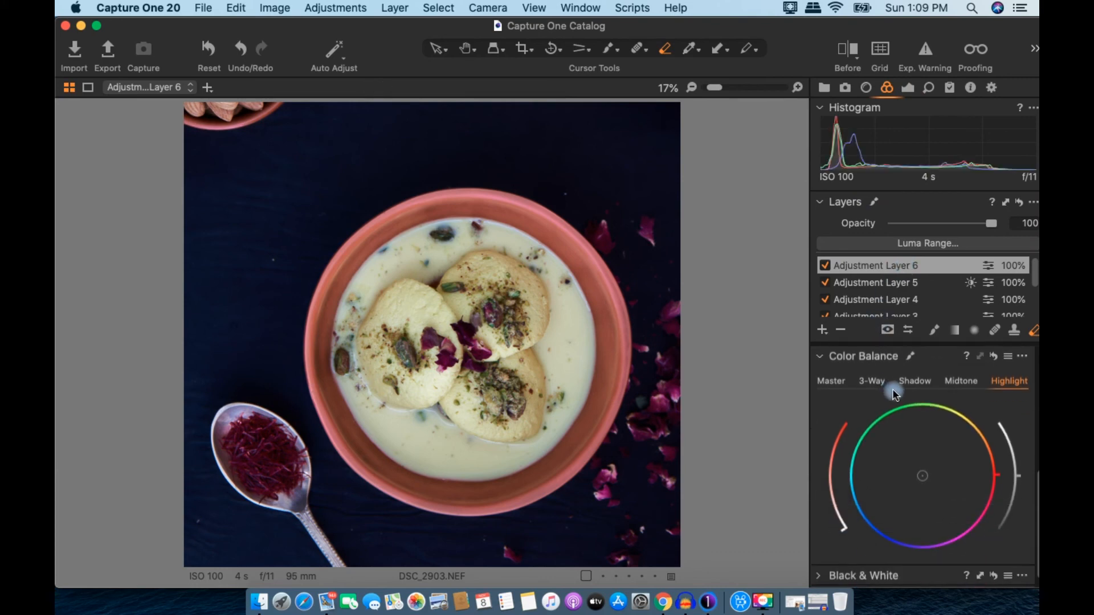
# Step: Shift the bowl layer's Master colour balance toward warm red-orange, then soften its strength
pyautogui.scroll(-2, 929, 385)
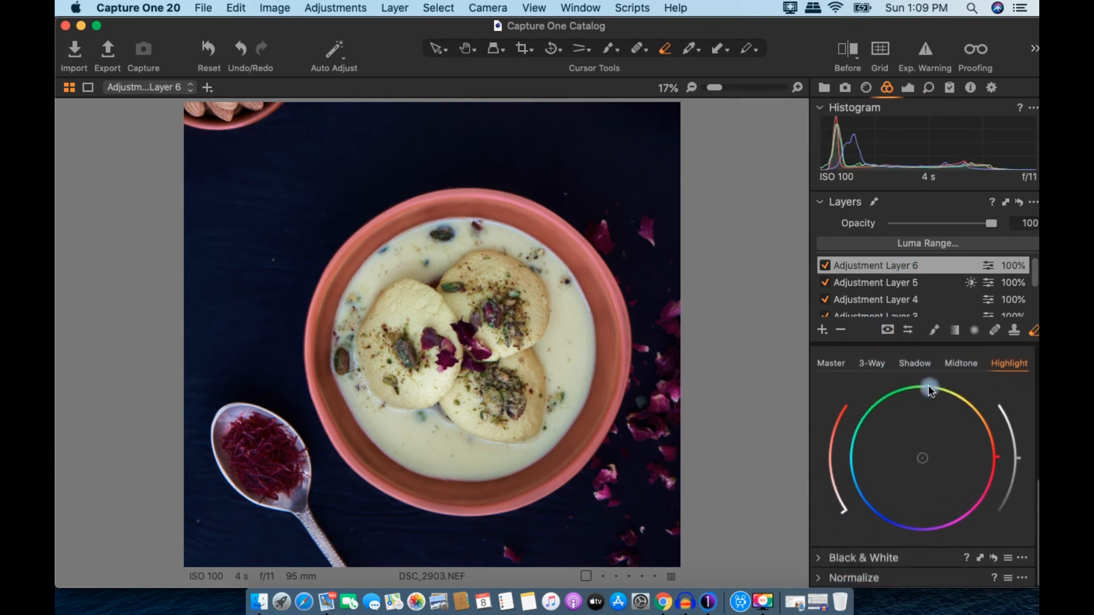
pyautogui.click(836, 365)
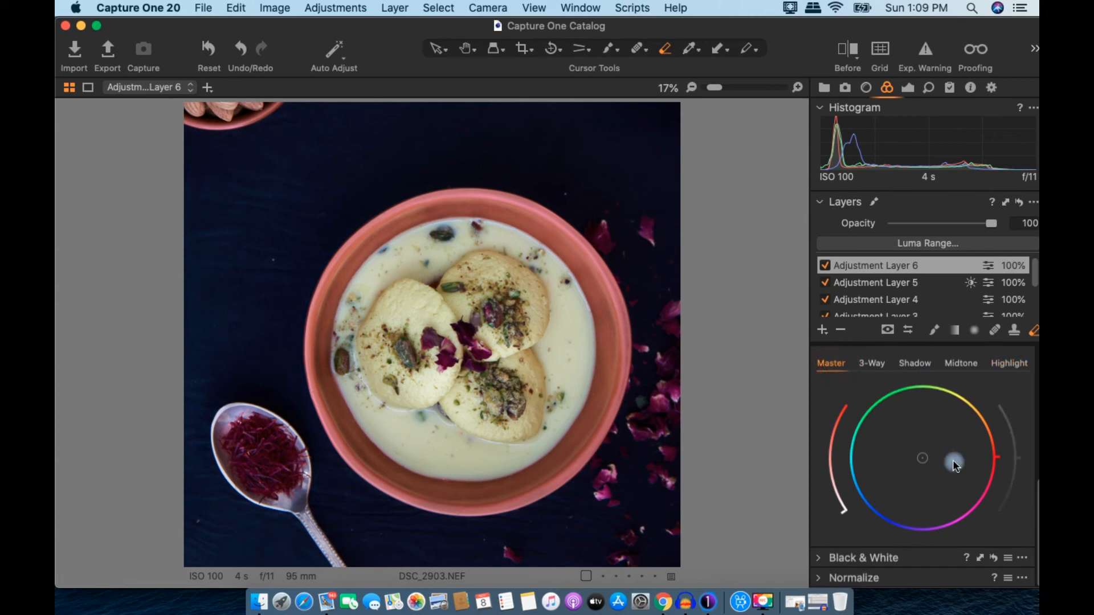
pyautogui.moveTo(924, 457); pyautogui.dragTo(974, 462)
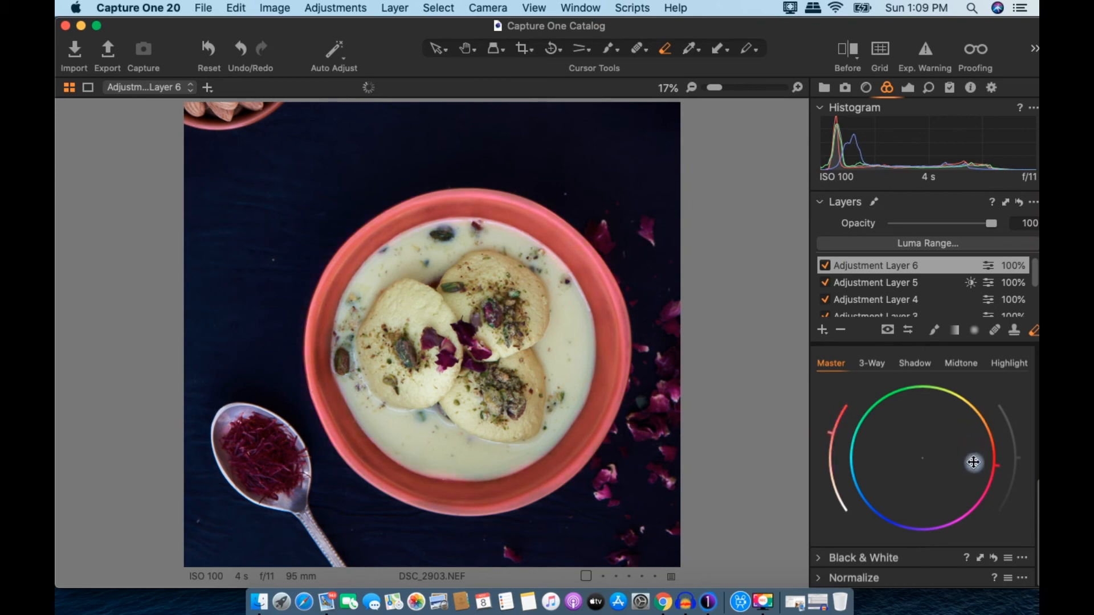
pyautogui.moveTo(830, 430); pyautogui.dragTo(846, 453)
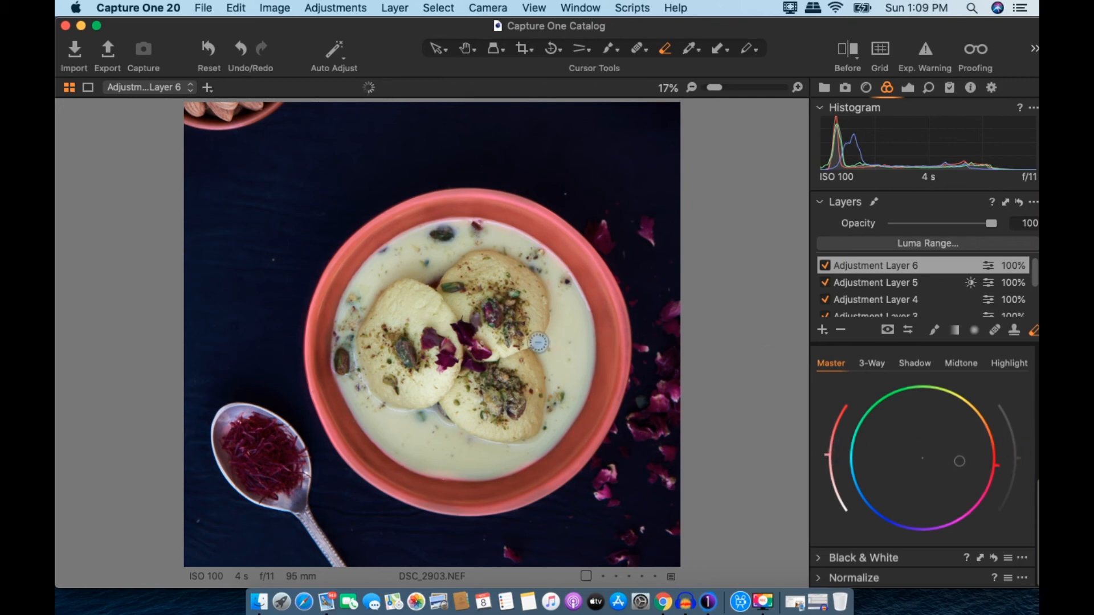
pyautogui.scroll(-3, 534, 341)
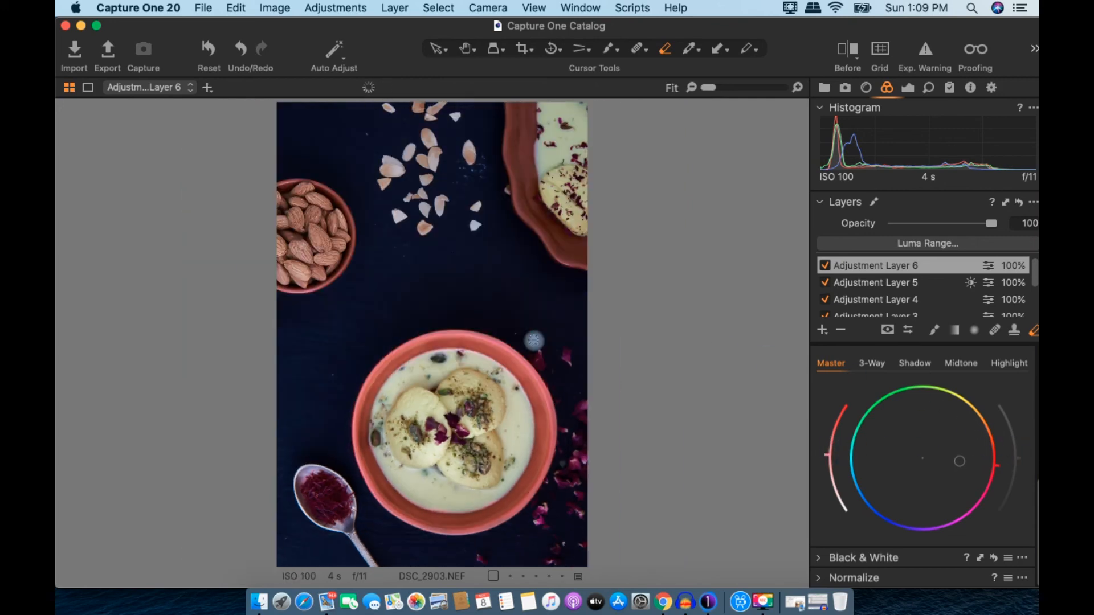
# Step: Toggle Adjustment Layer 6 off and on to compare, and pick the radial gradient mask tool
pyautogui.click(825, 266)
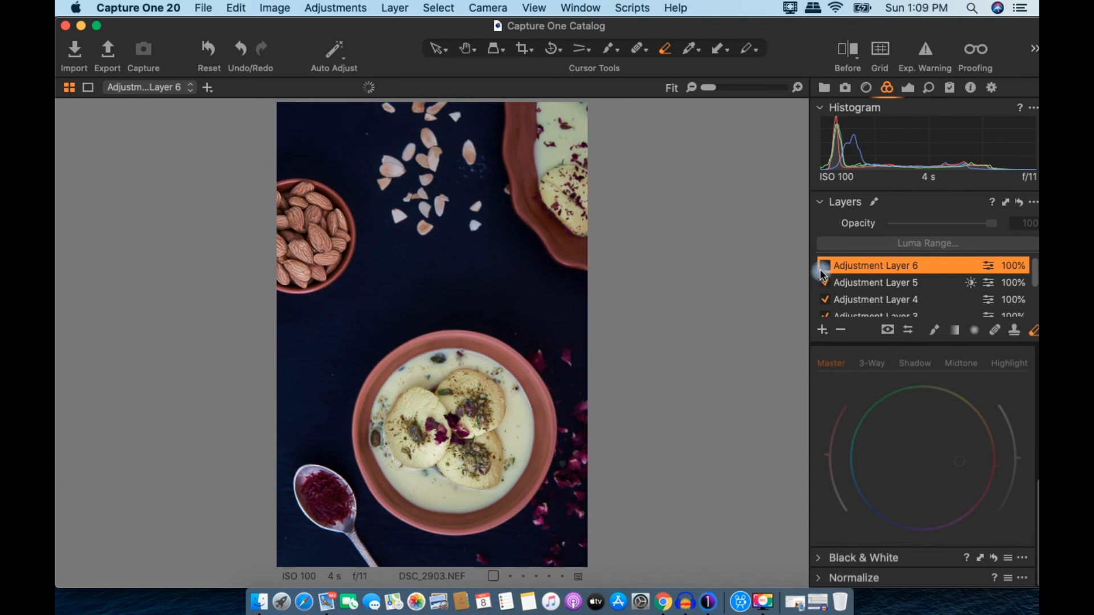
pyautogui.click(825, 266)
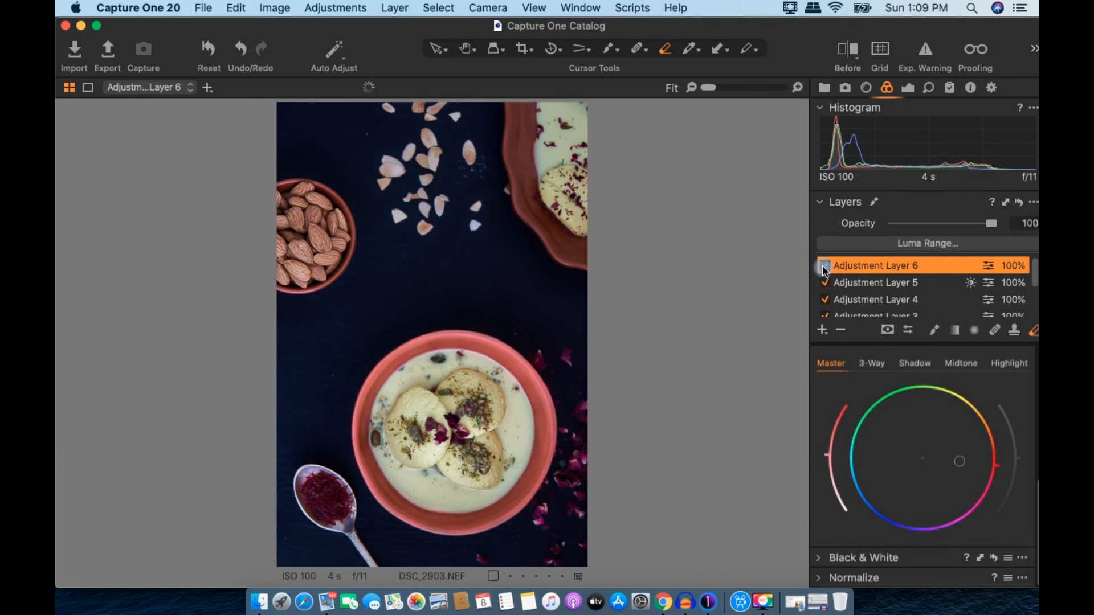
pyautogui.press('space')
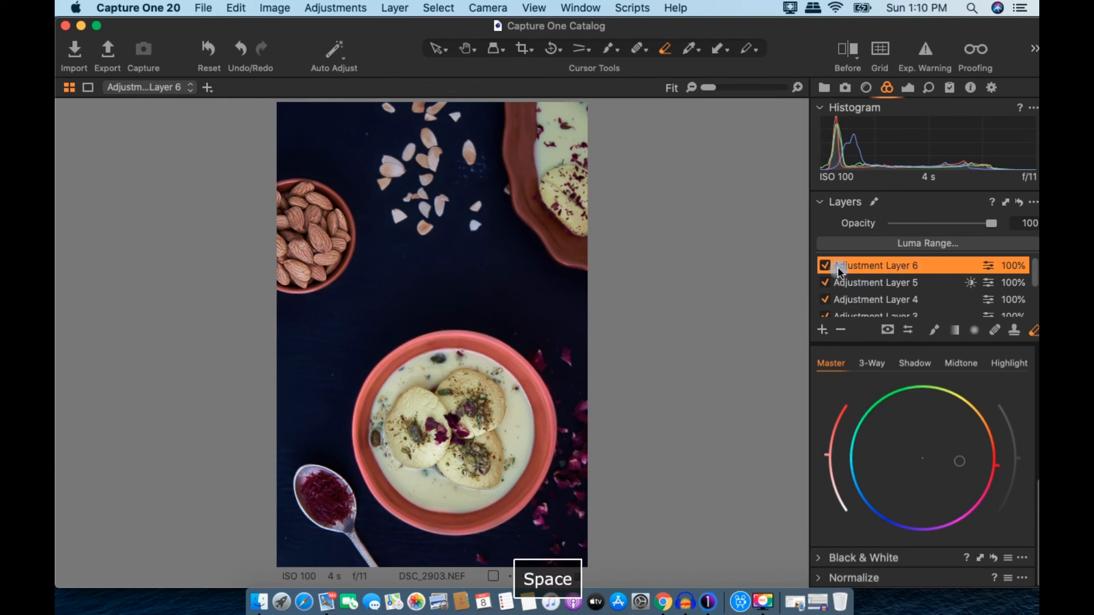
pyautogui.click(981, 332)
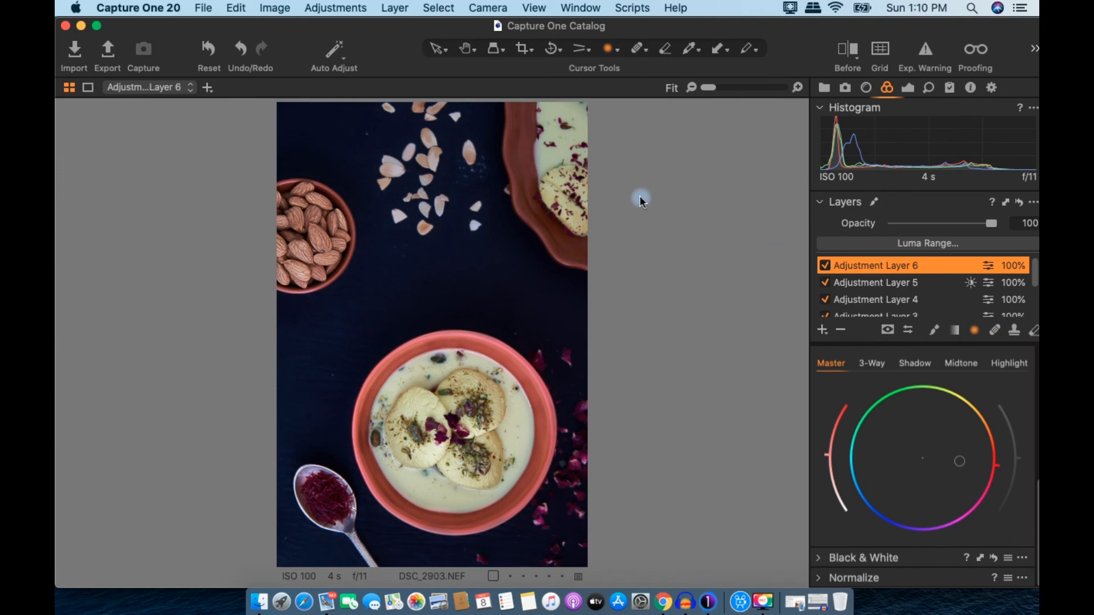
pyautogui.scroll(-3, 916, 288)
pyautogui.scroll(3, 826, 260)
# Step: Toggle Adjustment Layers 5, 4, 1, 2 and 3 off and on to compare each effect
pyautogui.click(826, 284)
pyautogui.click(826, 283)
pyautogui.click(826, 300)
pyautogui.click(826, 300)
pyautogui.scroll(-3, 836, 311)
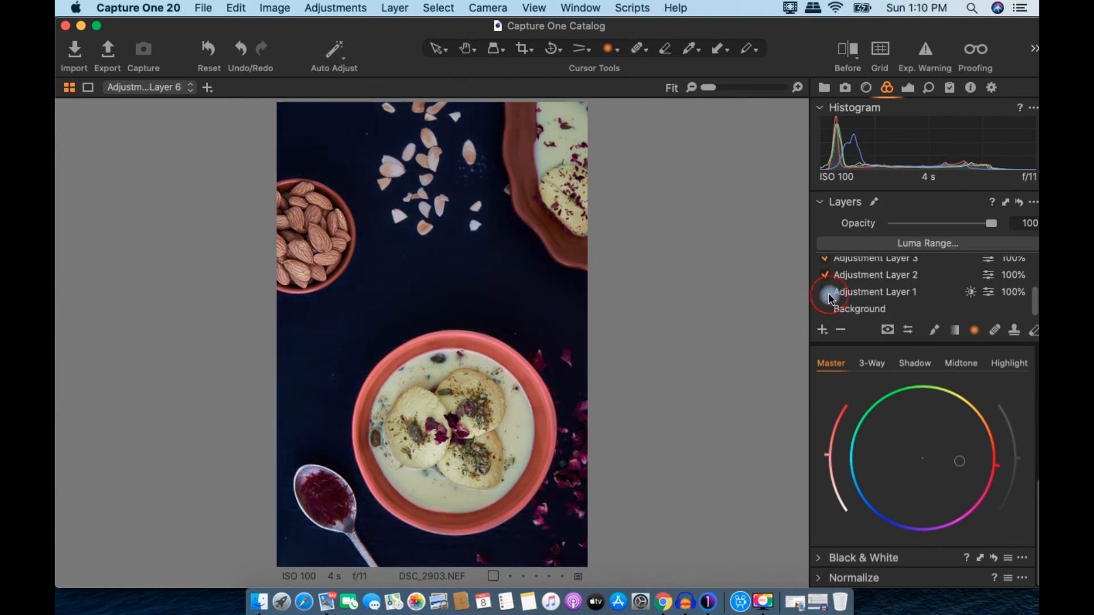
pyautogui.click(825, 293)
pyautogui.click(825, 276)
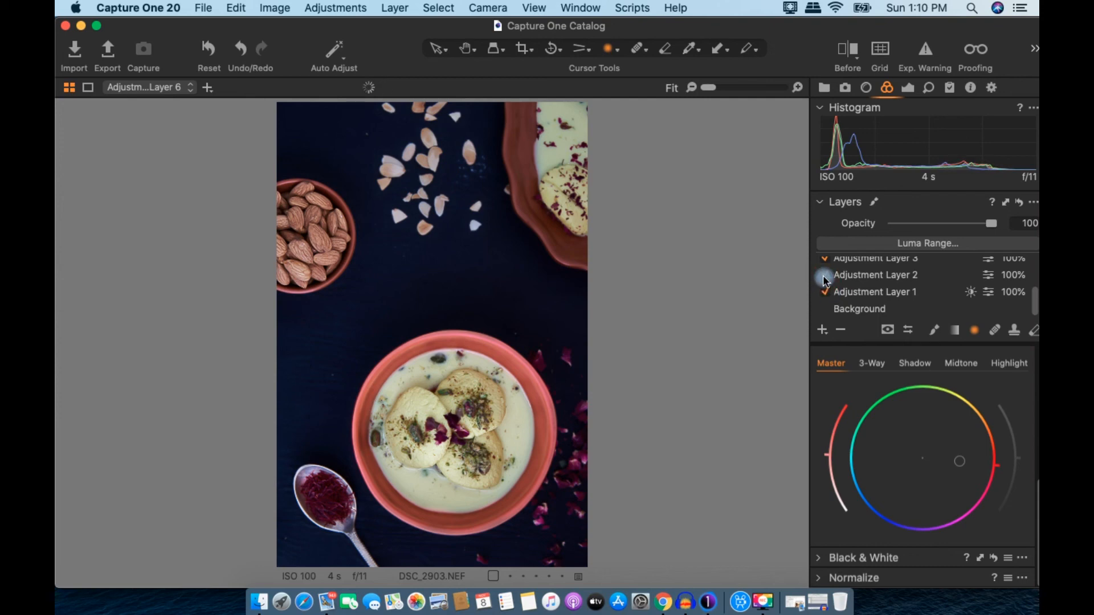
pyautogui.click(826, 279)
pyautogui.click(826, 261)
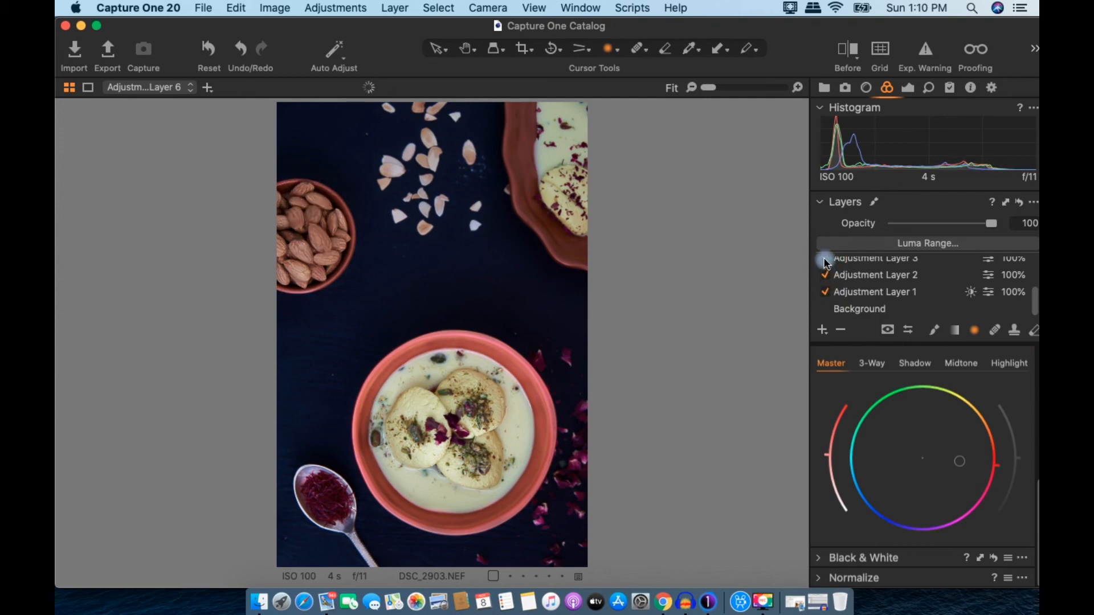
pyautogui.click(826, 261)
pyautogui.scroll(2, 832, 282)
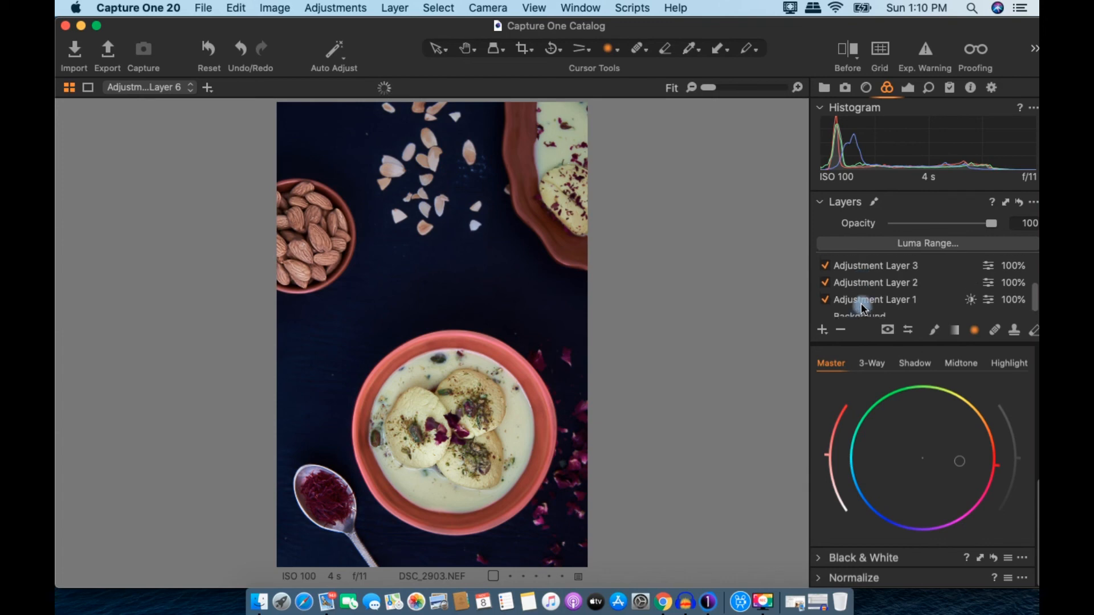
pyautogui.click(826, 280)
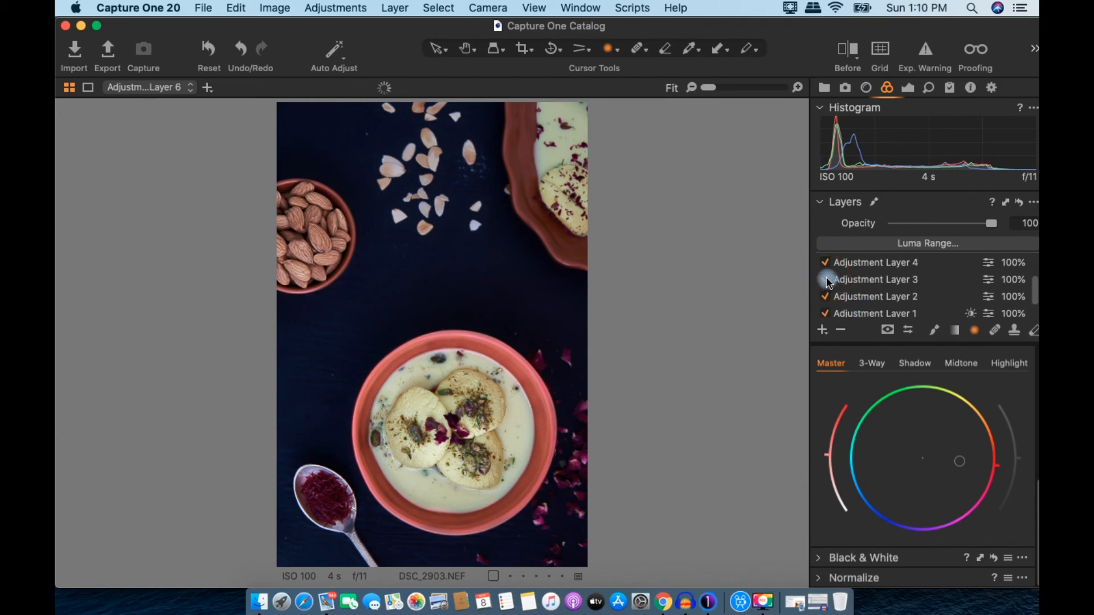
pyautogui.click(826, 279)
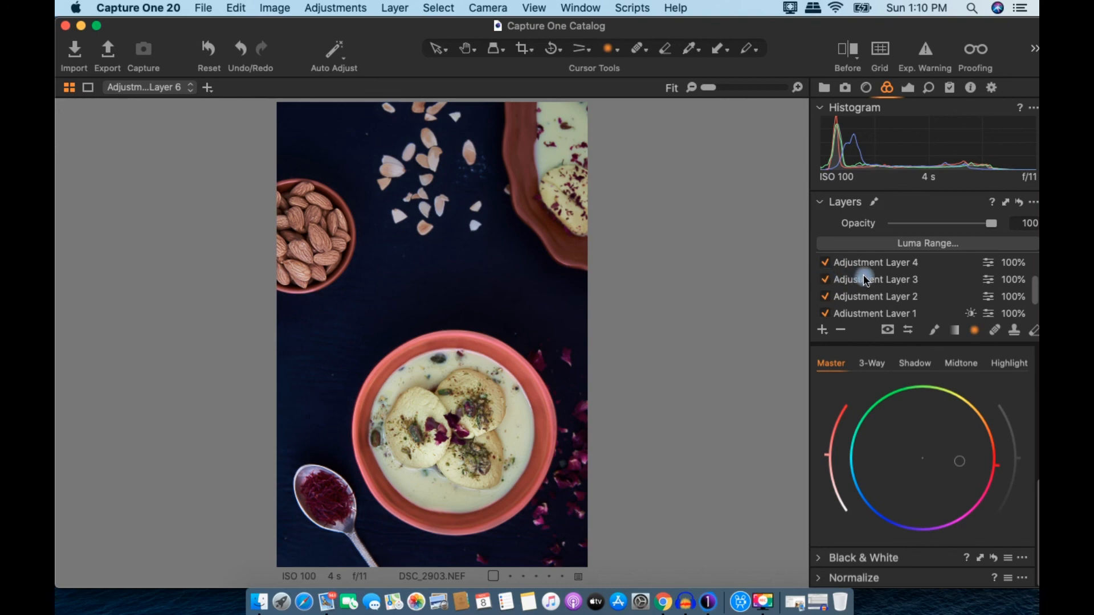
# Step: Select Adjustment Layer 3 and bring up its exposure settings
pyautogui.click(881, 285)
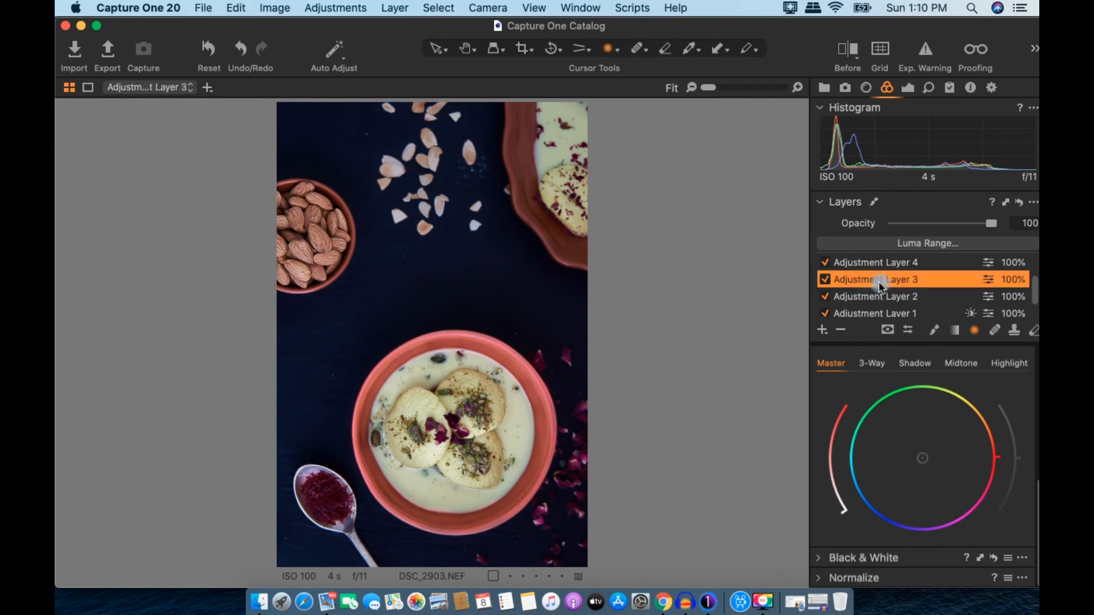
pyautogui.click(825, 263)
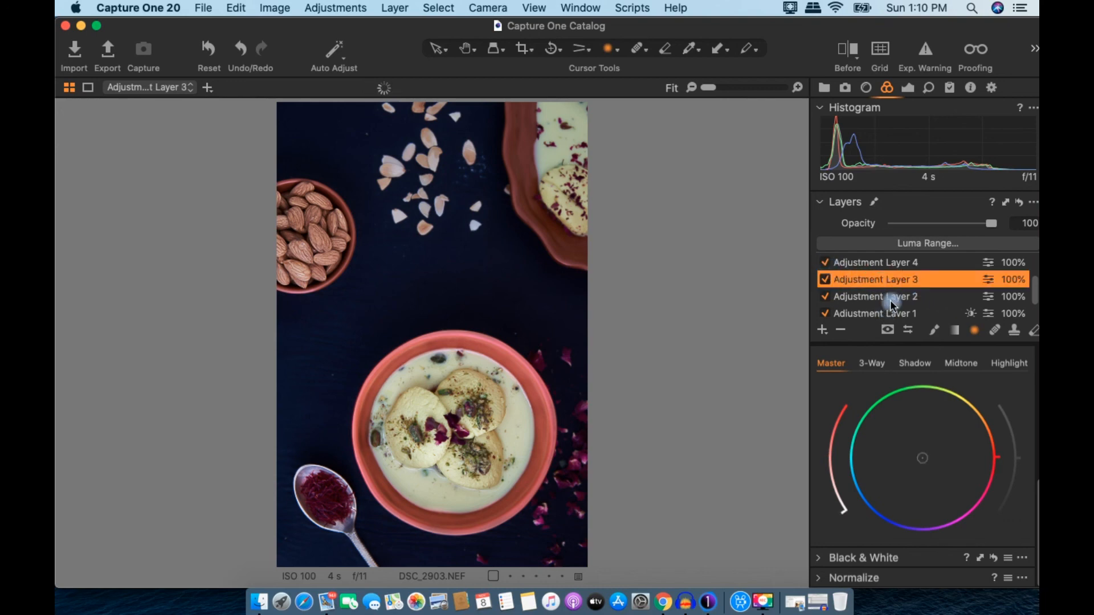
pyautogui.click(908, 92)
# Step: Stretch Adjustment Layer 3's radial mask downward and set Shadow 33 and Exposure -0.04
pyautogui.scroll(5, 941, 364)
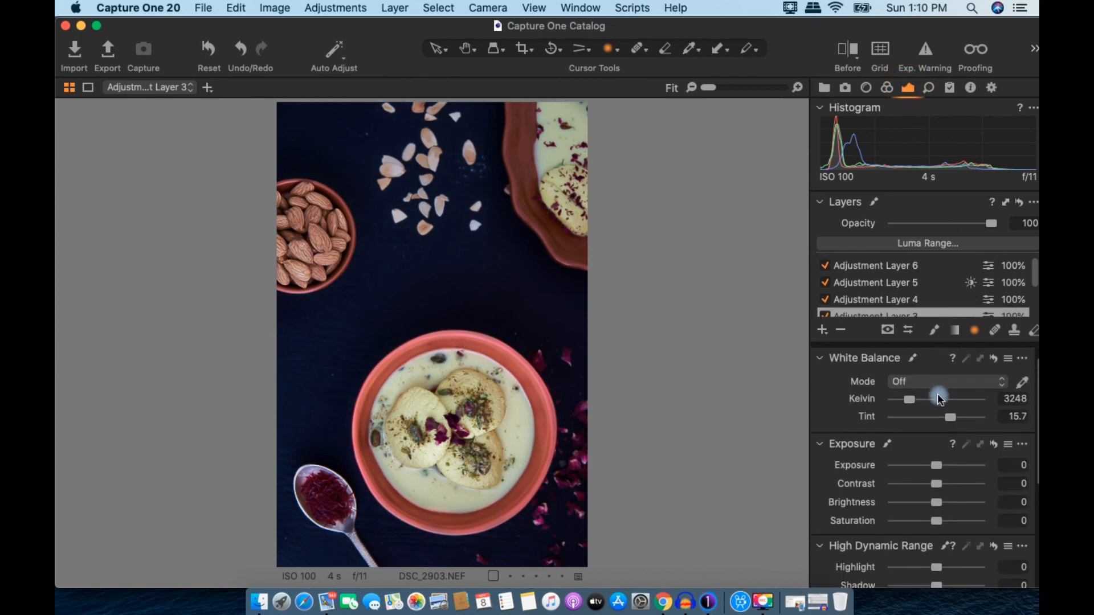
pyautogui.moveTo(938, 470); pyautogui.dragTo(936, 466)
pyautogui.moveTo(580, 234); pyautogui.dragTo(587, 271)
pyautogui.scroll(-1, 949, 483)
pyautogui.moveTo(945, 579); pyautogui.dragTo(952, 582)
pyautogui.moveTo(953, 580); pyautogui.dragTo(950, 579)
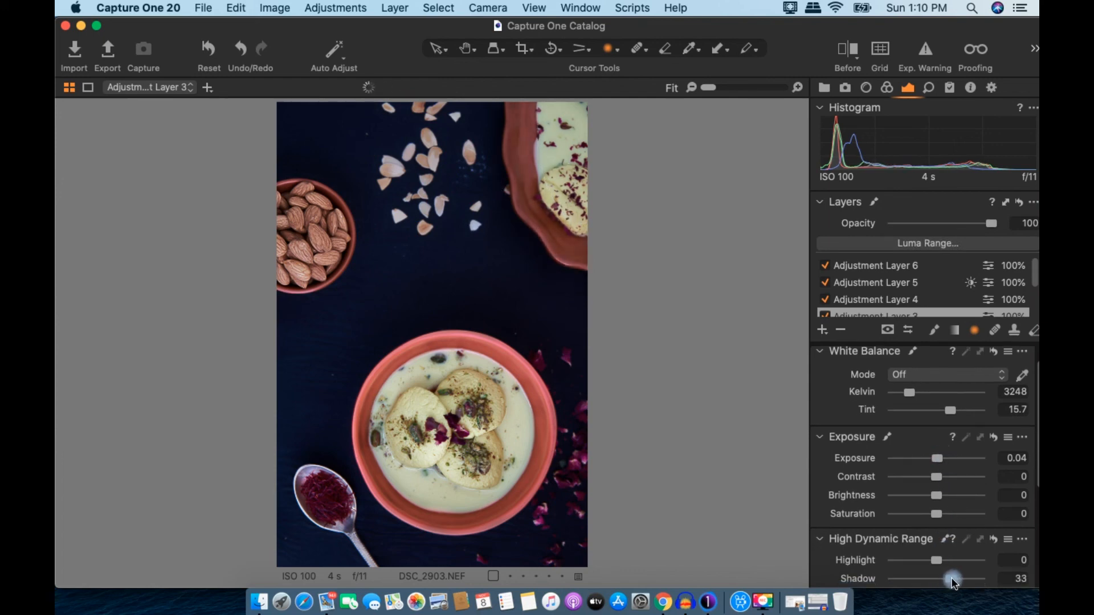
pyautogui.moveTo(937, 458); pyautogui.dragTo(935, 460)
# Step: Sweep the before/after split across the photo, then view the edited rasmalai full screen
pyautogui.press('y')
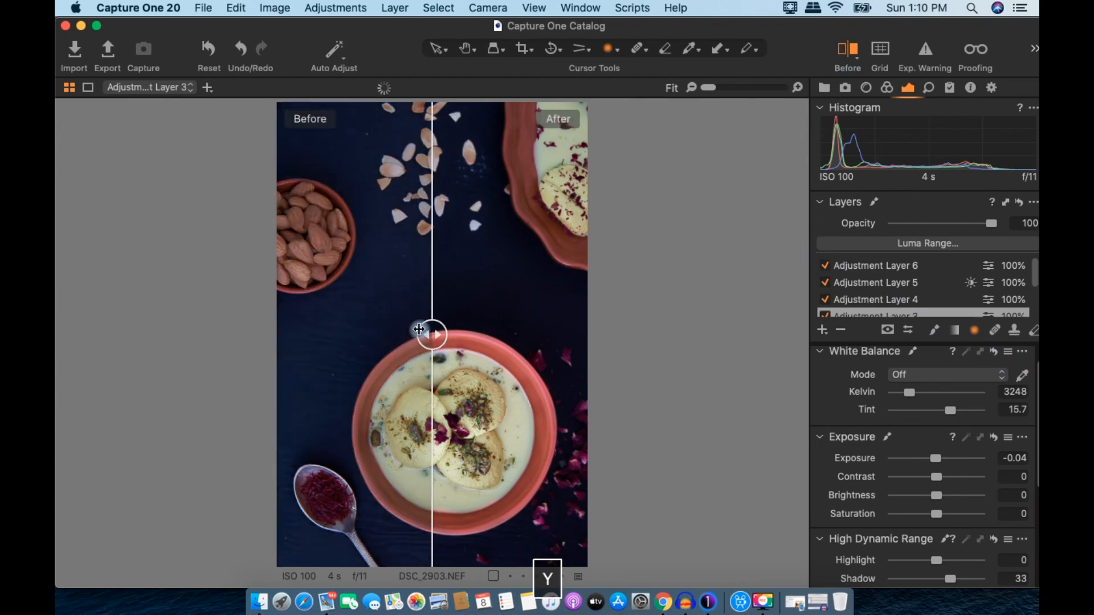
pyautogui.moveTo(426, 331); pyautogui.dragTo(564, 335)
pyautogui.moveTo(668, 356); pyautogui.dragTo(762, 363)
pyautogui.moveTo(628, 339); pyautogui.dragTo(97, 351)
pyautogui.press('f')
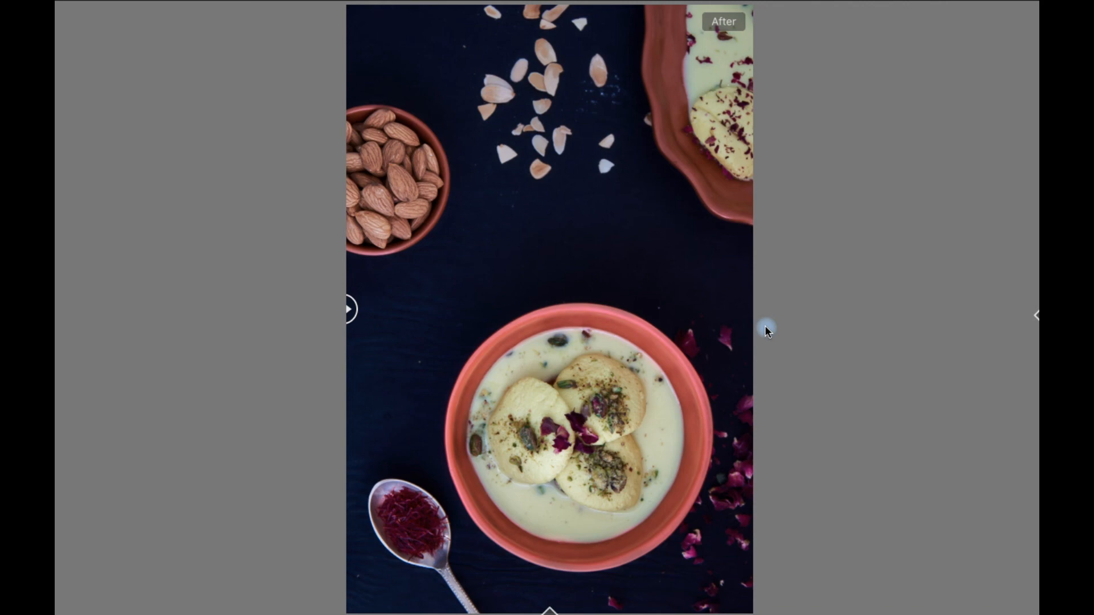
# Step: Exit the full-screen view and stop the screen recording
pyautogui.press('Escape')
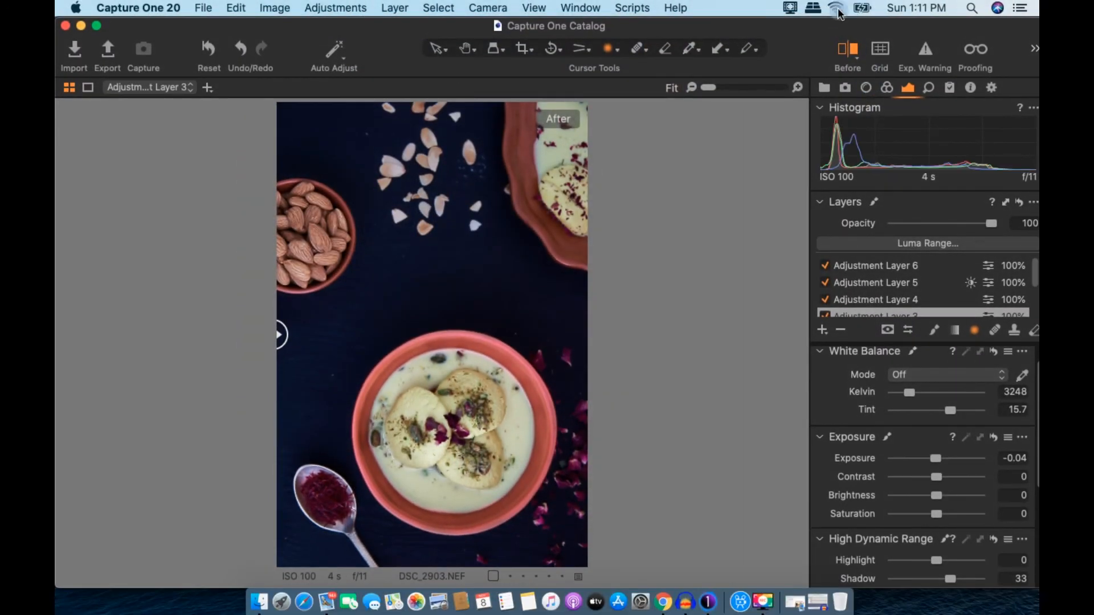
pyautogui.click(790, 8)
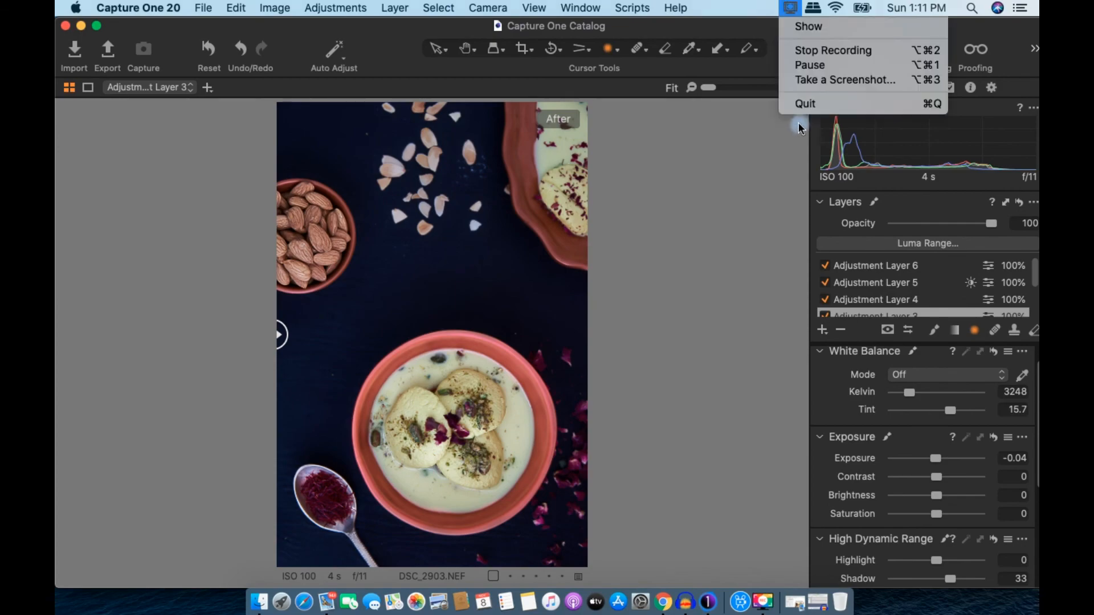
pyautogui.click(819, 53)
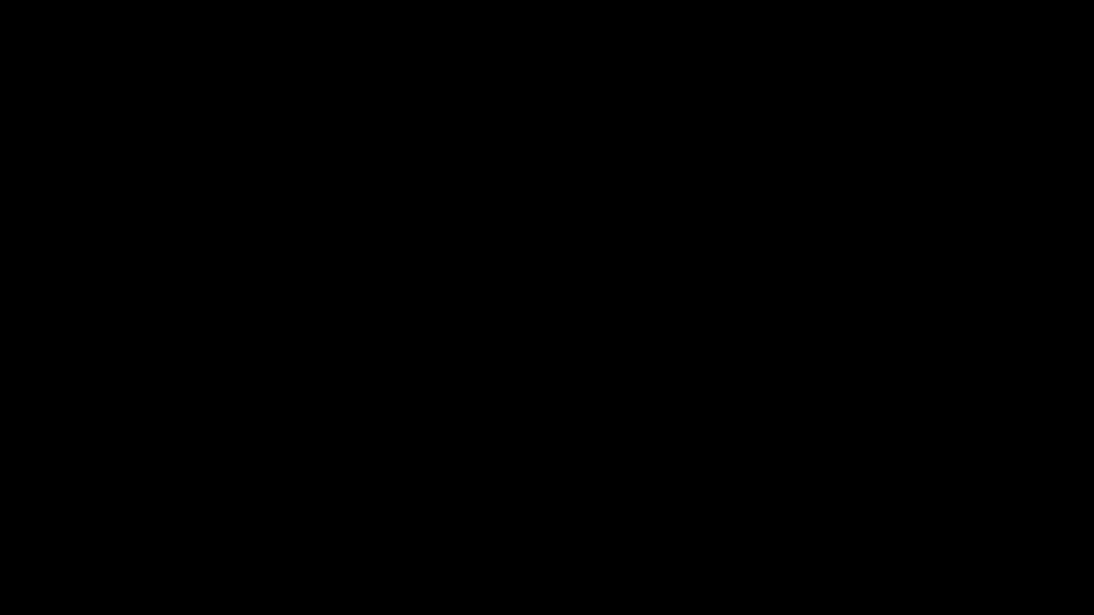